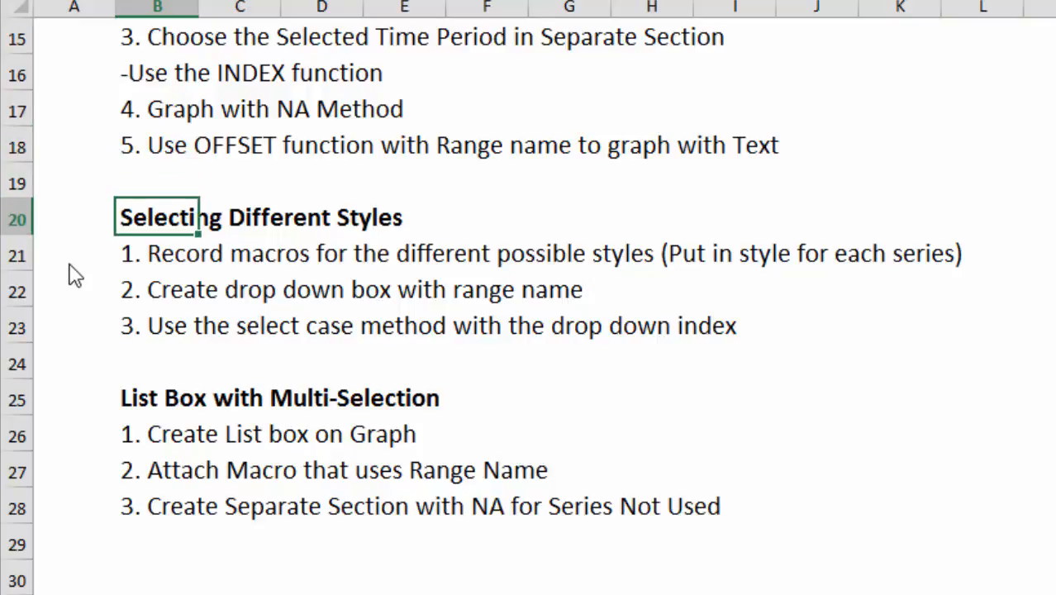
Append "(e.g. Lines, bars, area)" to the Selecting Different Styles heading
{"action": "key", "text": "F2"}
{"action": "type", "text": "(e.g."}
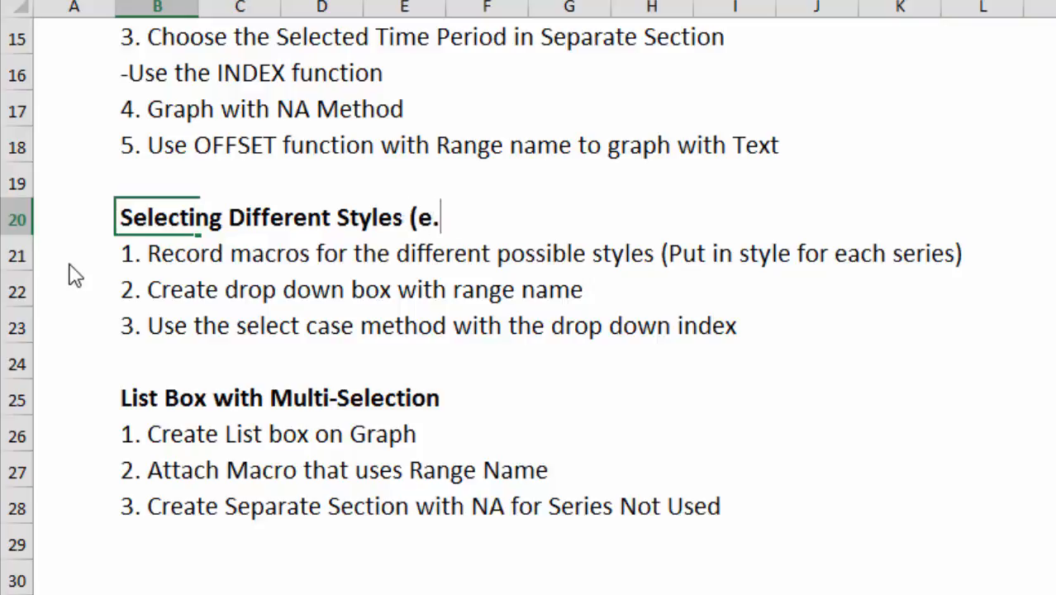
{"action": "type", "text": " LINE"}
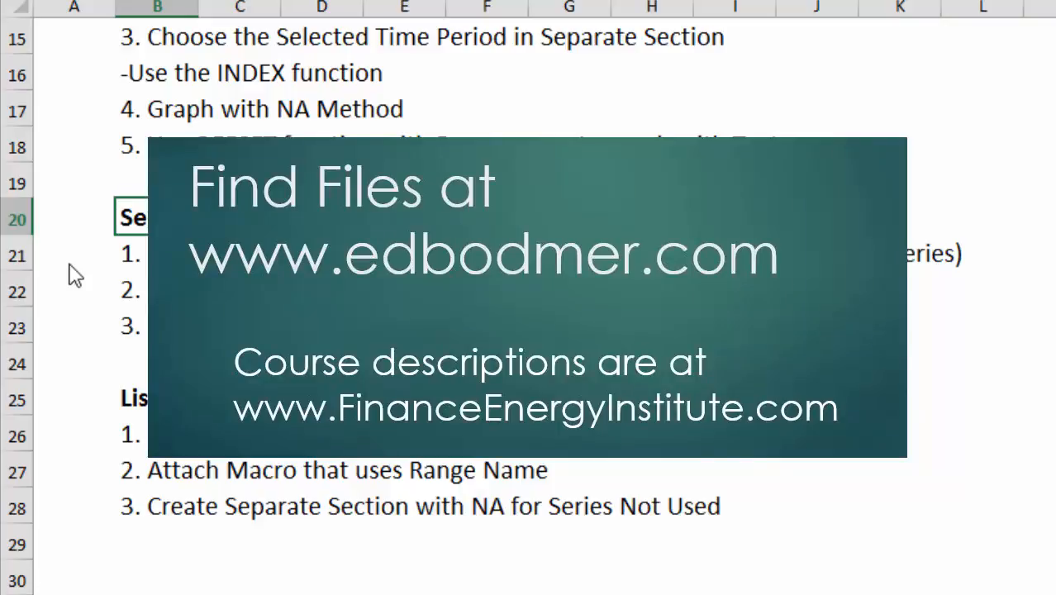
{"action": "type", "text": "rs"}
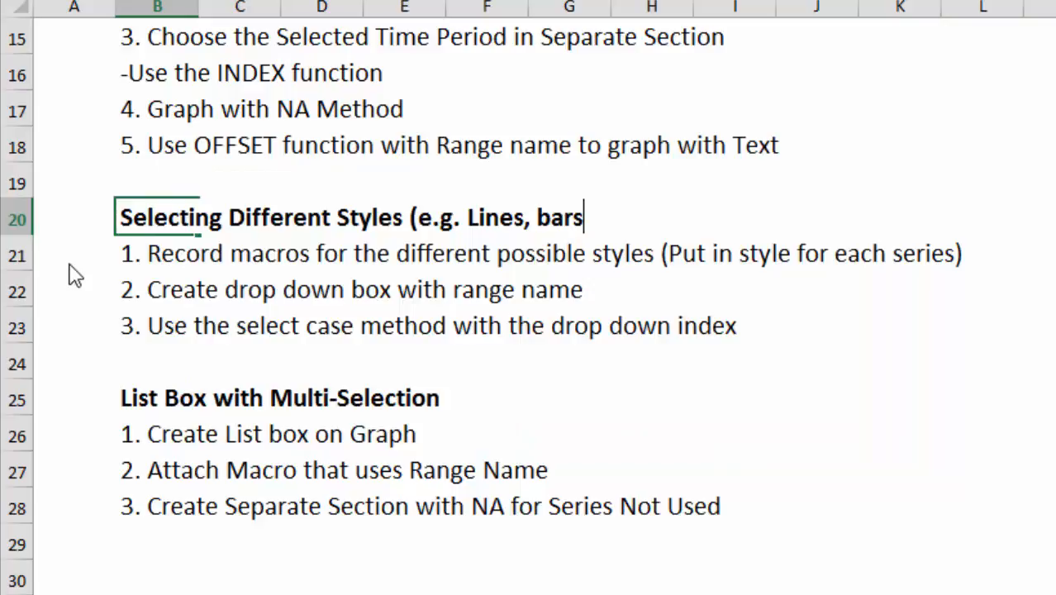
{"action": "type", "text": ", area"}
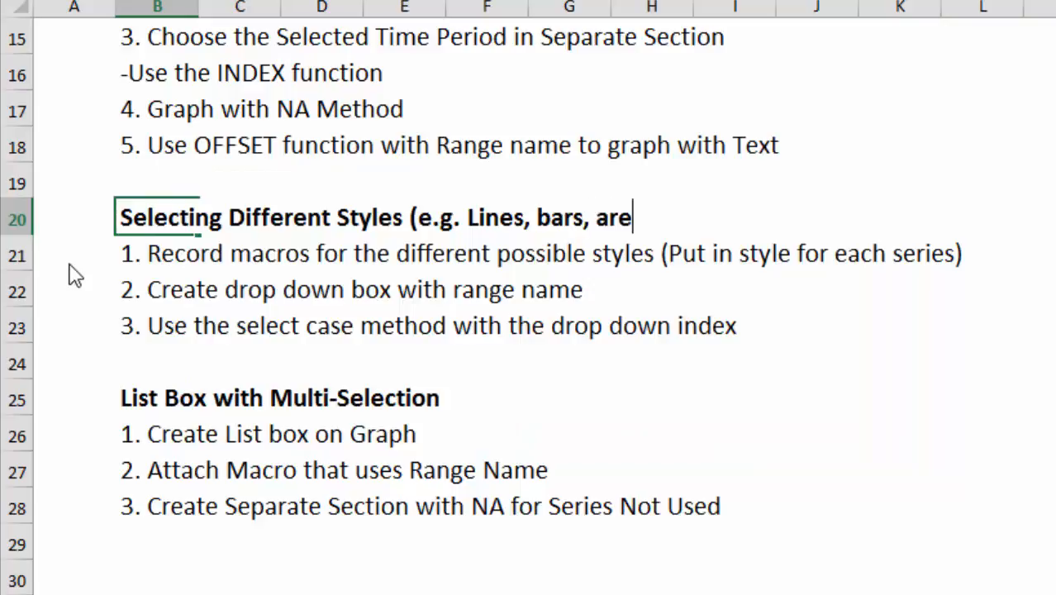
{"action": "type", "text": ")"}
{"action": "key", "text": "Return"}
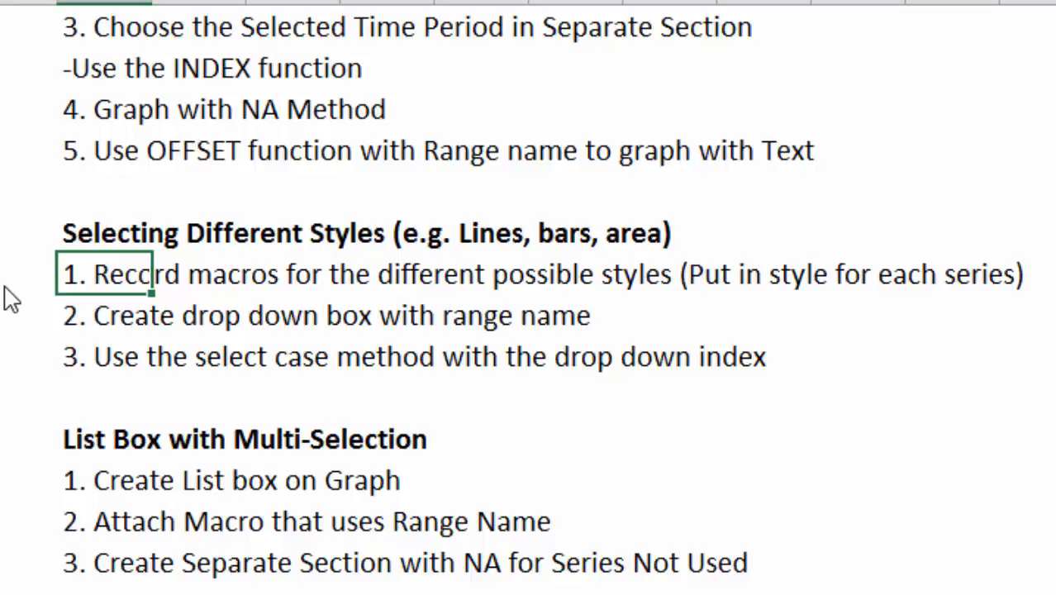
Review the three numbered steps listed under the Selecting Different Styles heading
{"action": "key", "text": "Down"}
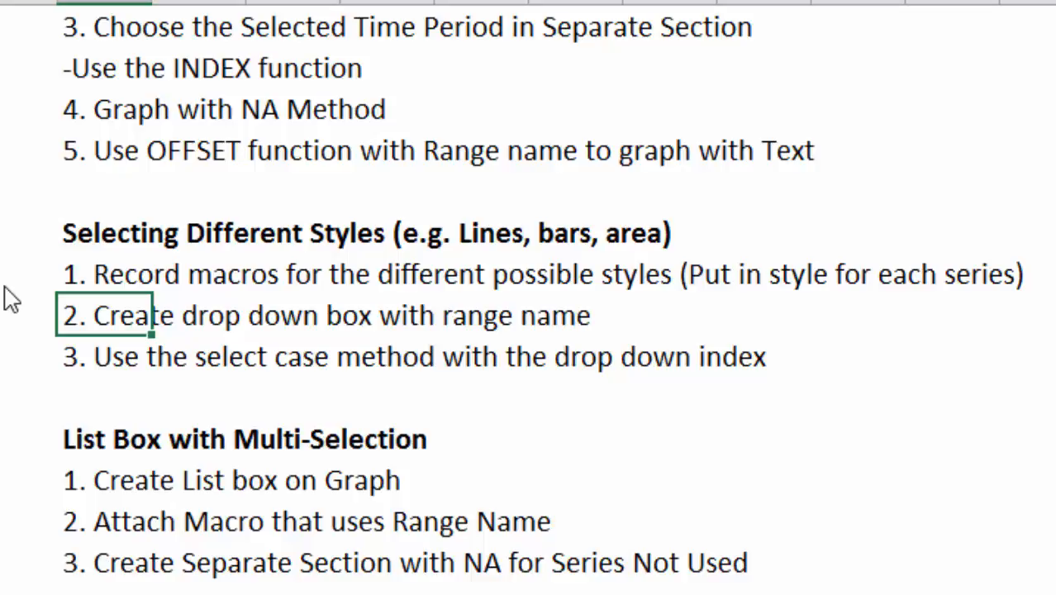
{"action": "key", "text": "Up"}
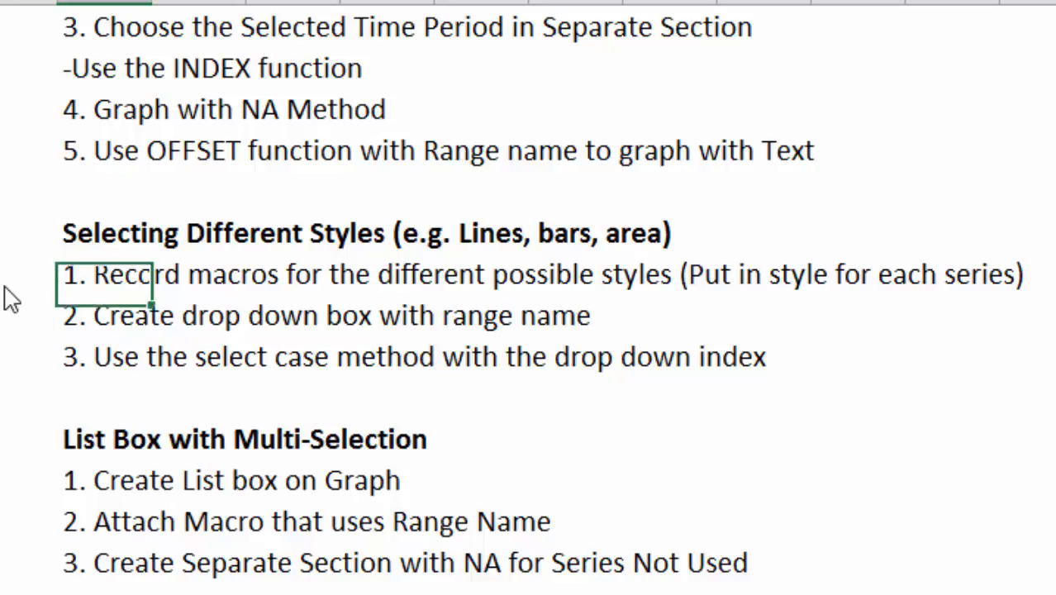
{"action": "key", "text": "Up"}
{"action": "key", "text": "Down"}
{"action": "key", "text": "Down"}
{"action": "key", "text": "Down"}
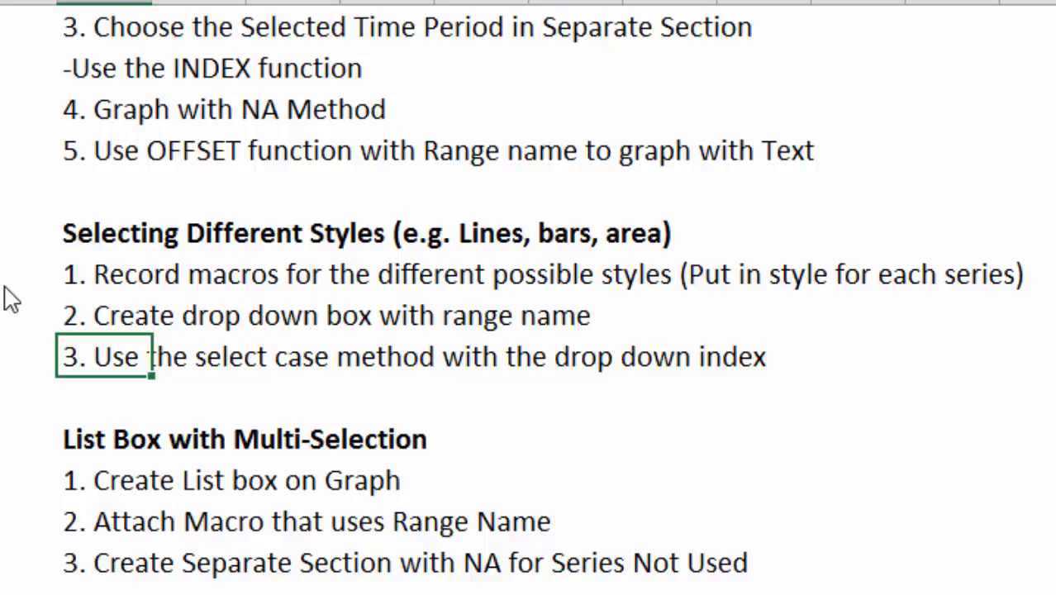
{"action": "key", "text": "Up"}
{"action": "key", "text": "Up"}
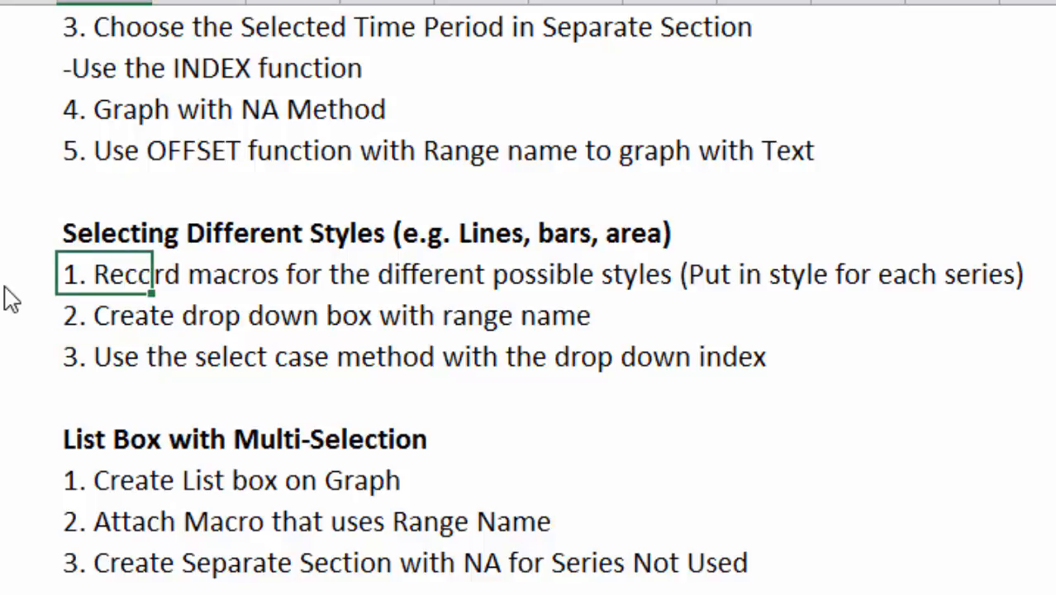
{"action": "key", "text": "Down"}
{"action": "key", "text": "Down"}
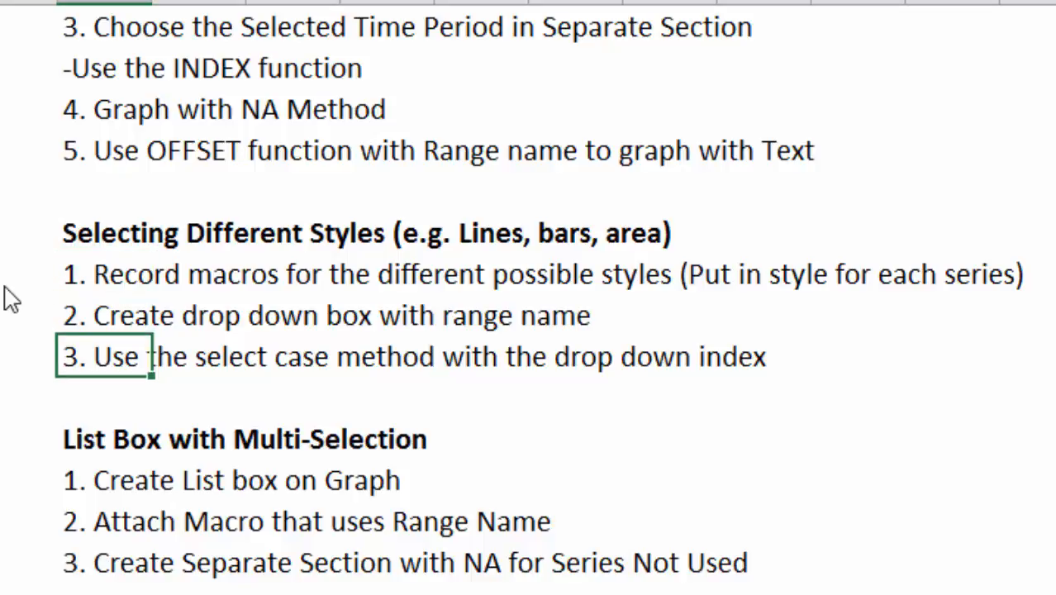
{"action": "key", "text": "Up"}
{"action": "key", "text": "Up"}
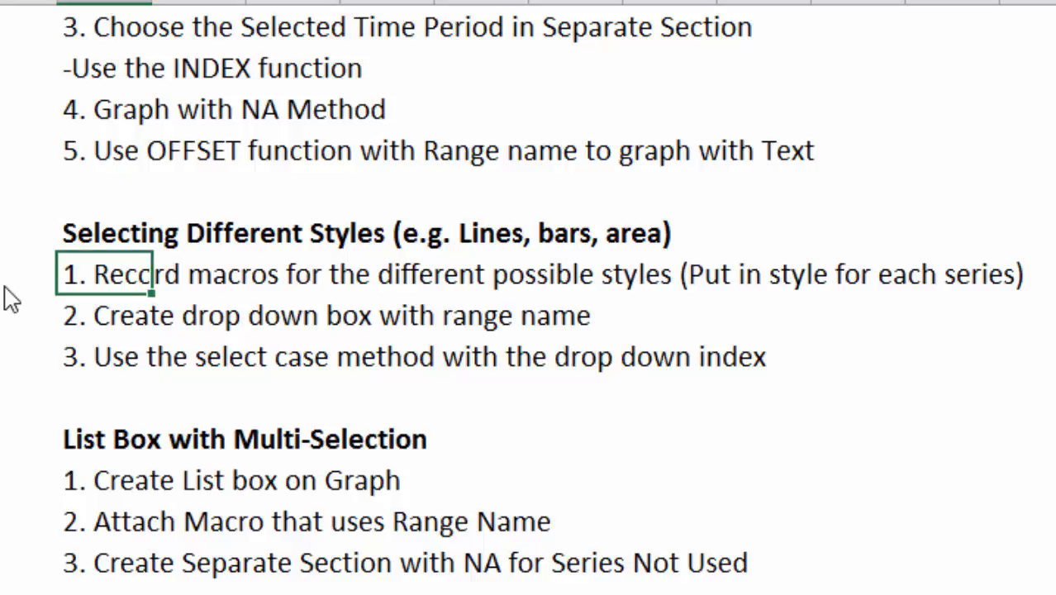
{"action": "key", "text": "Down"}
{"action": "key", "text": "Down"}
{"action": "key", "text": "Up"}
{"action": "key", "text": "Up"}
{"action": "key", "text": "Down"}
{"action": "key", "text": "Down"}
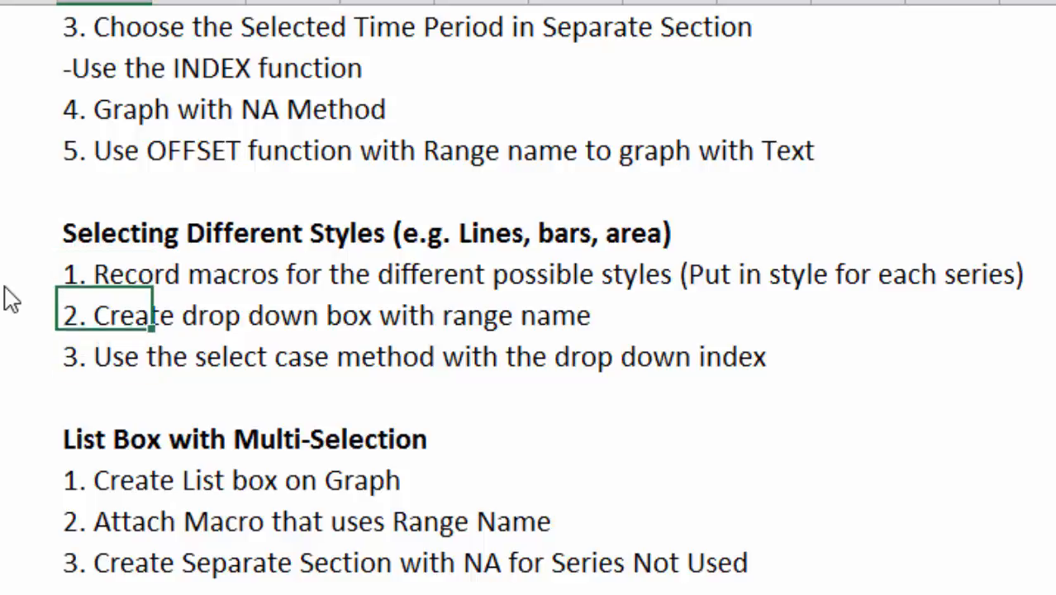
{"action": "key", "text": "Up"}
{"action": "key", "text": "Up"}
{"action": "key", "text": "Down"}
{"action": "key", "text": "Down"}
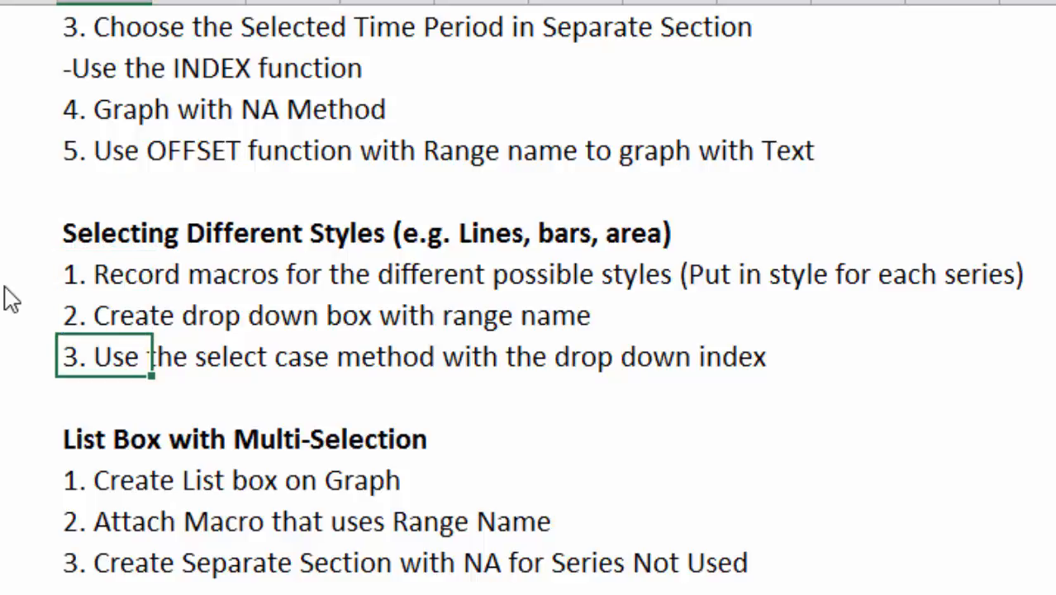
{"action": "key", "text": "Up"}
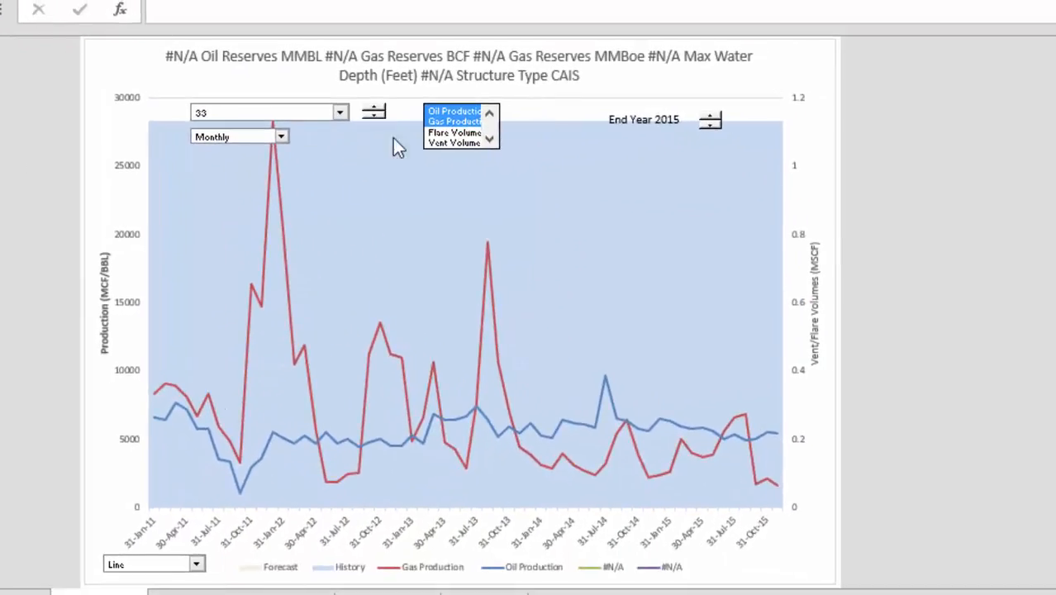
Add Flare Volumes and Vent Volumes to the selected series in the chart's series list box
{"action": "left_click", "coordinate": [439, 133]}
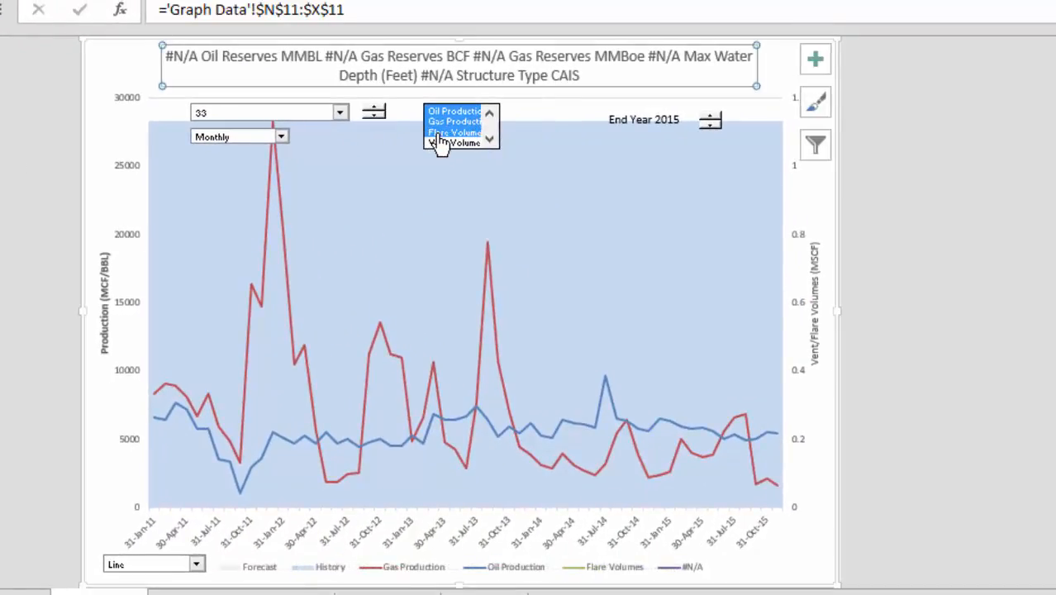
{"action": "left_click", "coordinate": [438, 142]}
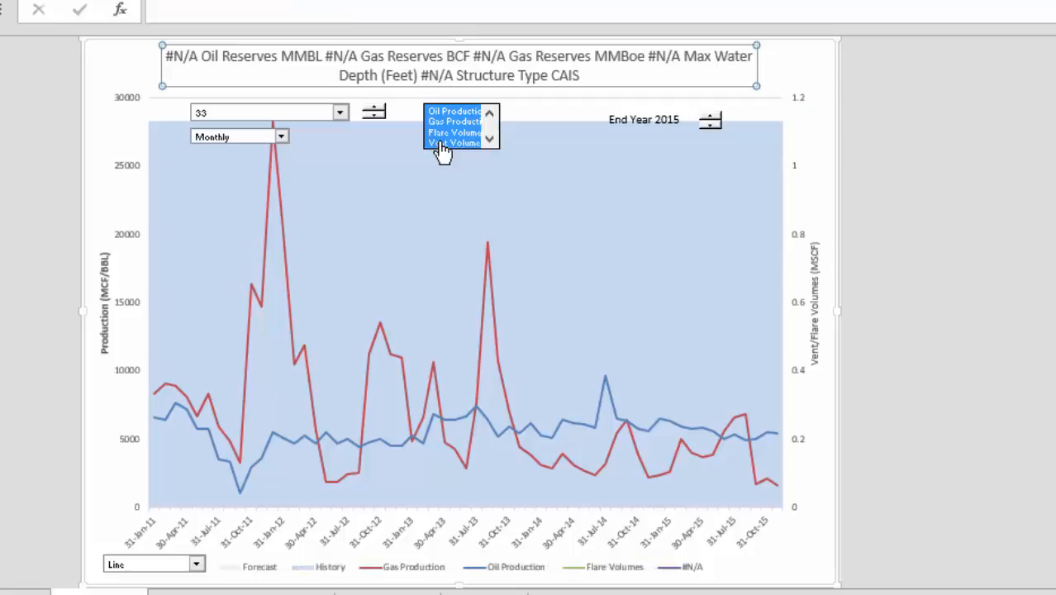
Step the chart's field selector to 38 with its spinner, then choose field 235 from its drop-down list
{"action": "left_click", "coordinate": [376, 120]}
{"action": "left_click", "coordinate": [376, 120]}
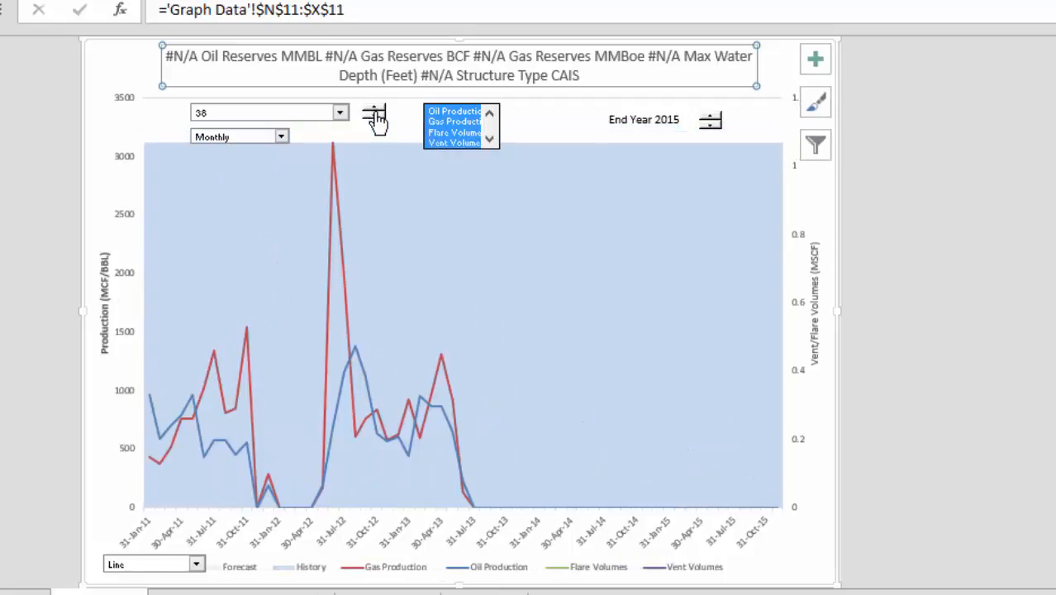
{"action": "left_click", "coordinate": [340, 113]}
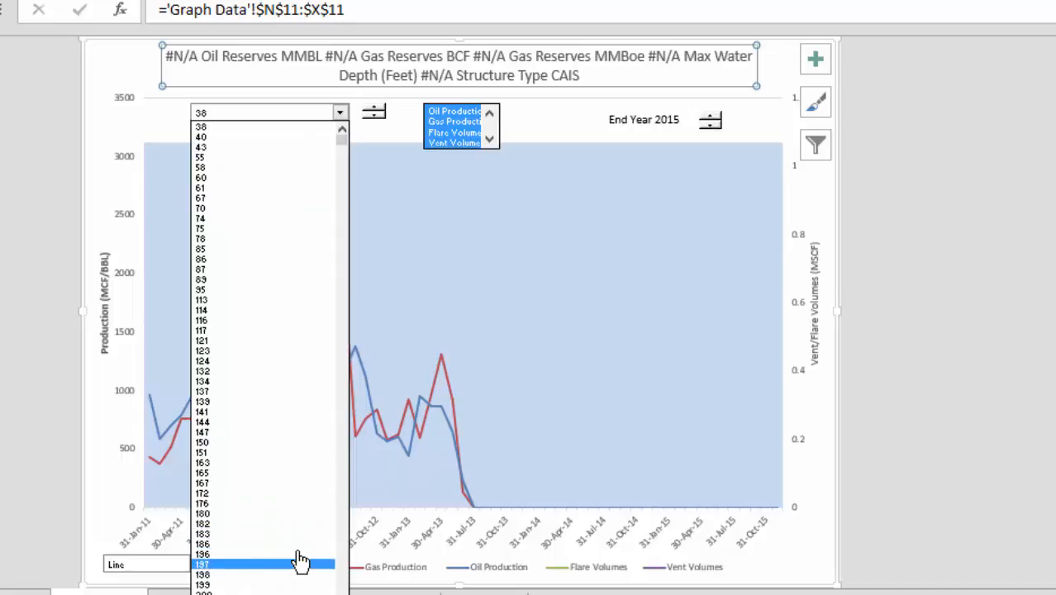
{"action": "scroll", "coordinate": [300, 561], "scroll_direction": "down", "scroll_amount": 8}
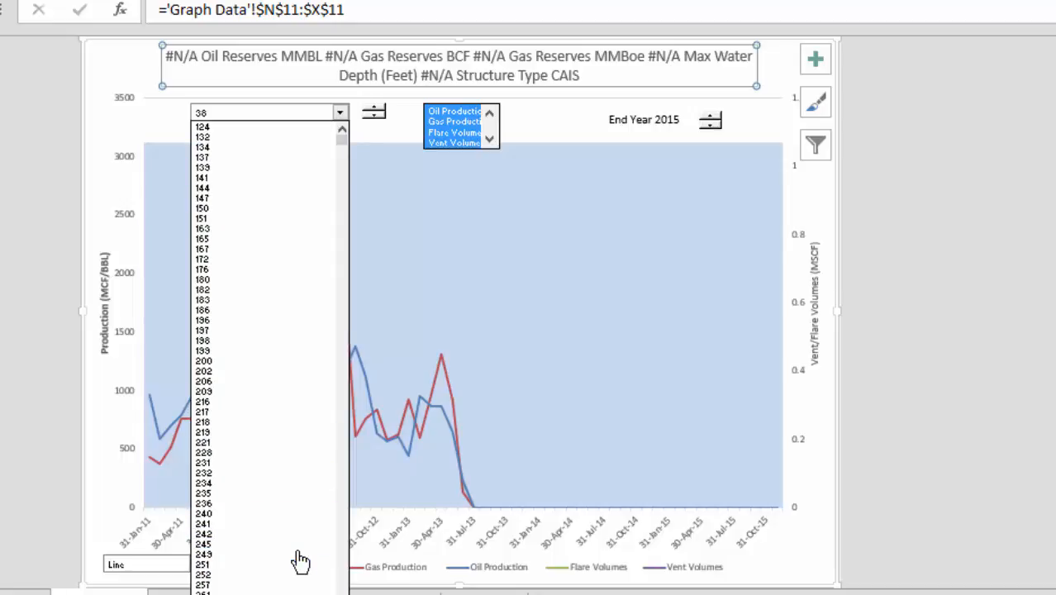
{"action": "key", "text": "Up"}
{"action": "key", "text": "Up"}
{"action": "key", "text": "Up"}
{"action": "key", "text": "Return"}
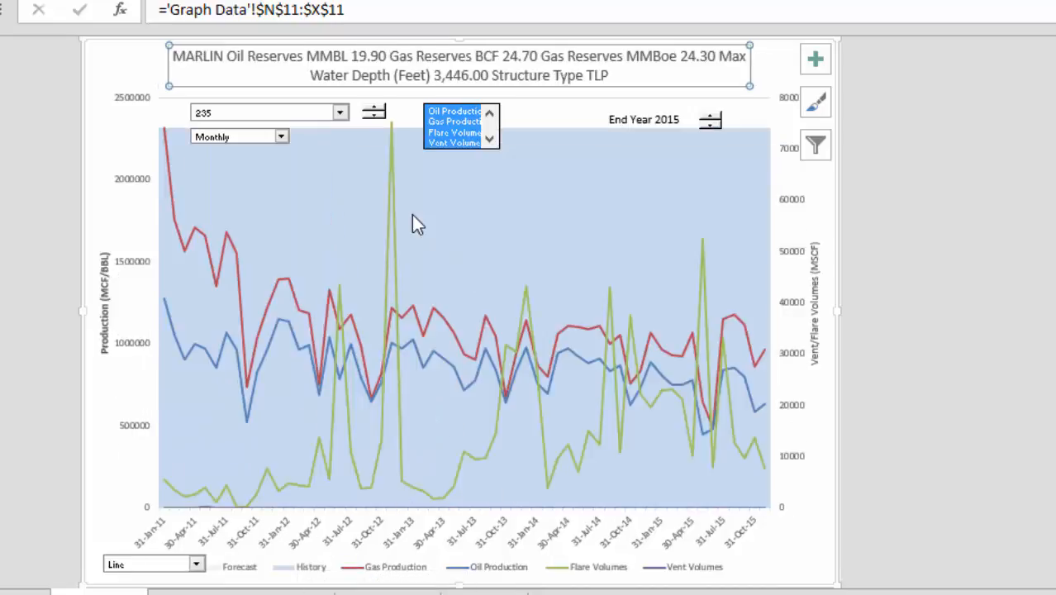
Step through neighbouring field numbers with the field spinner to compare their production charts
{"action": "left_click", "coordinate": [374, 110]}
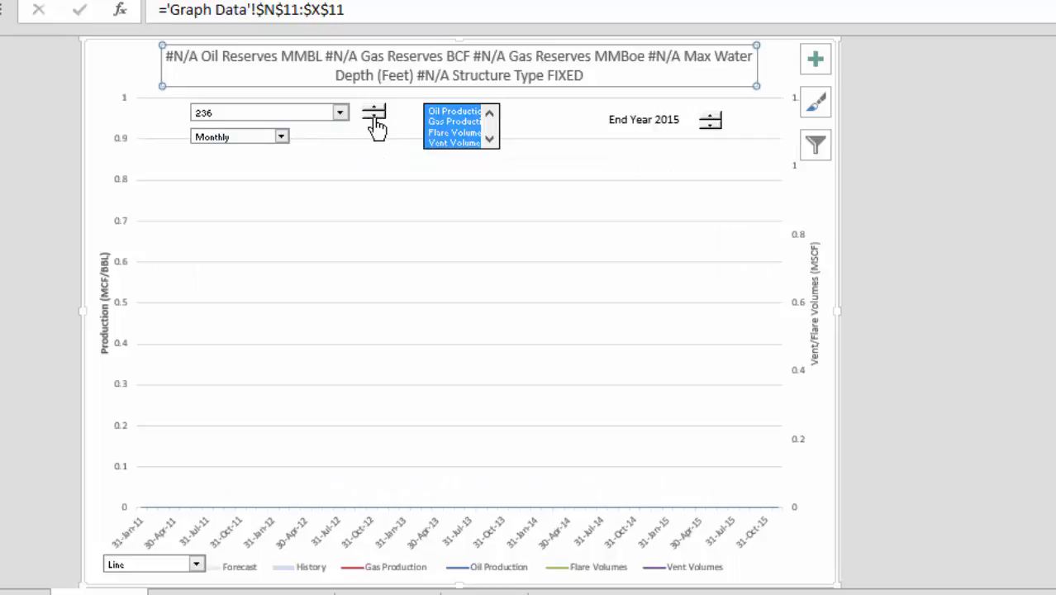
{"action": "left_click", "coordinate": [374, 116]}
{"action": "left_click", "coordinate": [374, 116]}
{"action": "left_click", "coordinate": [374, 116]}
{"action": "left_click", "coordinate": [374, 116]}
{"action": "left_click", "coordinate": [374, 117]}
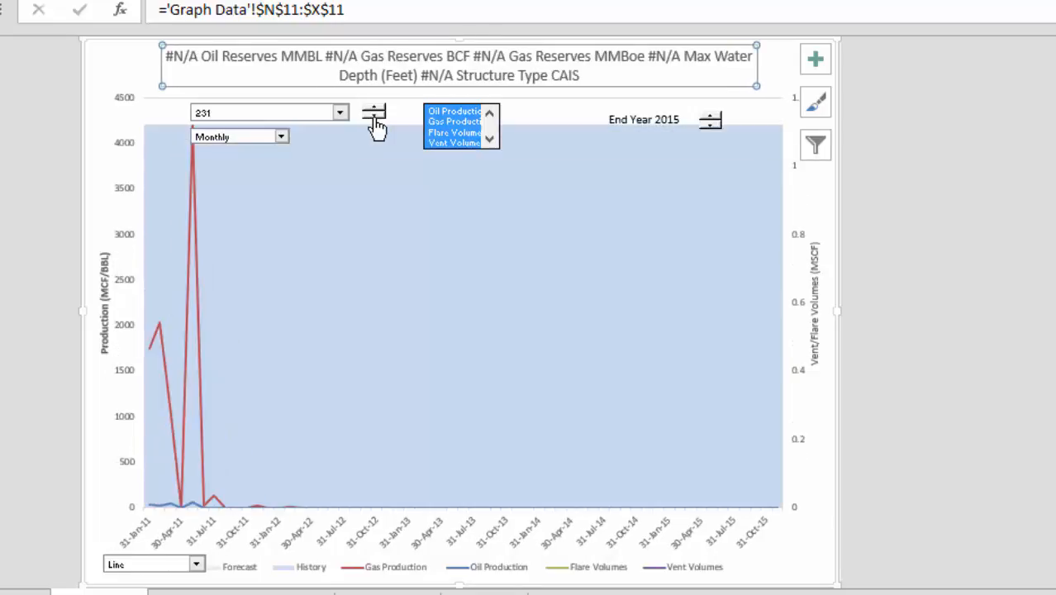
{"action": "left_click", "coordinate": [374, 117]}
{"action": "left_click", "coordinate": [373, 116]}
{"action": "left_click", "coordinate": [373, 116]}
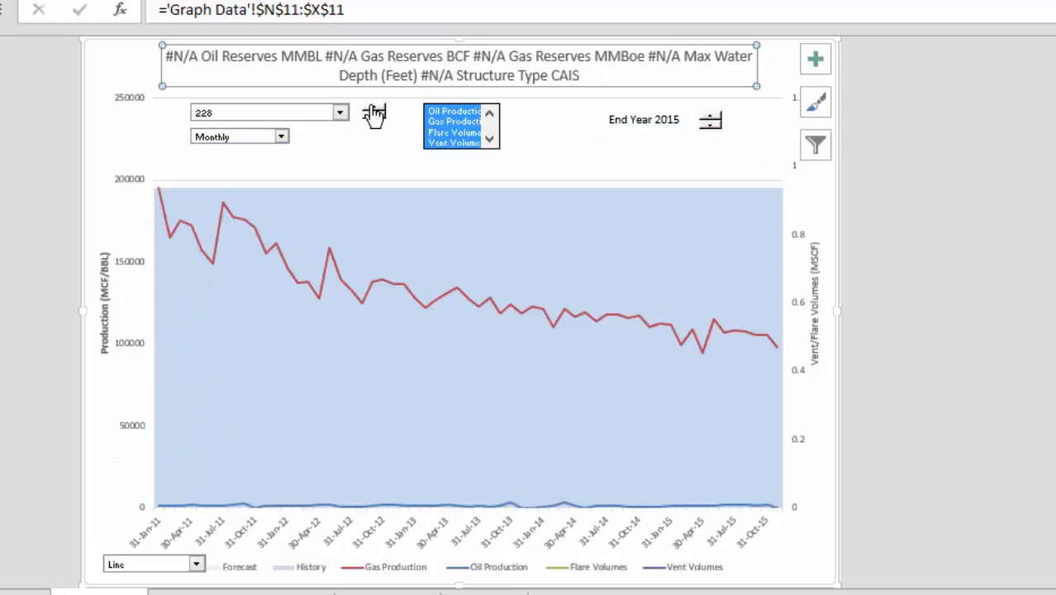
{"action": "left_click", "coordinate": [373, 110]}
{"action": "left_click", "coordinate": [373, 110]}
{"action": "left_click", "coordinate": [374, 110]}
{"action": "left_click", "coordinate": [374, 110]}
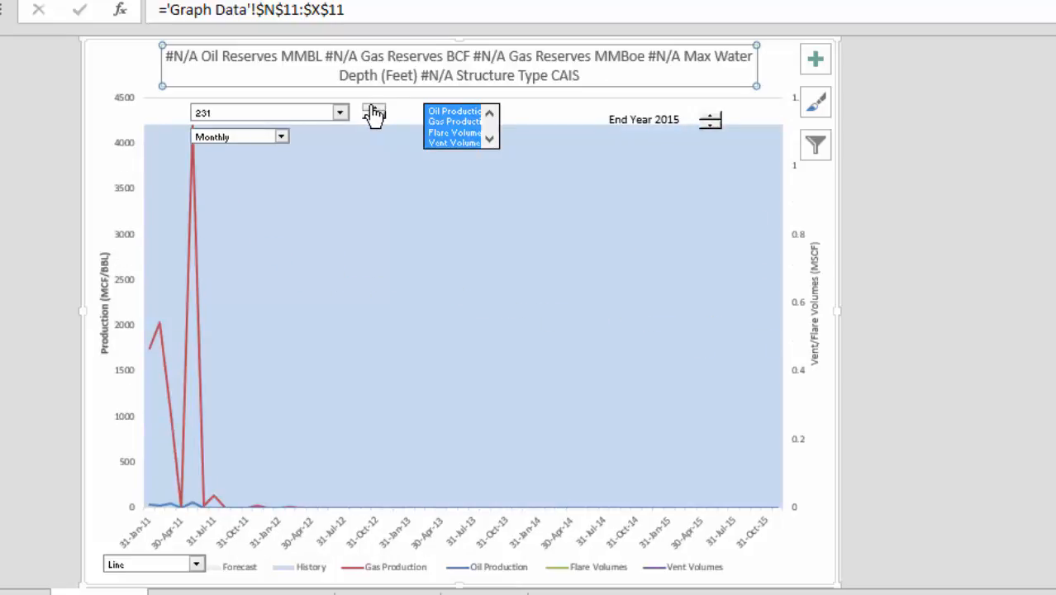
{"action": "left_click", "coordinate": [374, 110]}
{"action": "left_click", "coordinate": [374, 110]}
{"action": "left_click", "coordinate": [374, 110]}
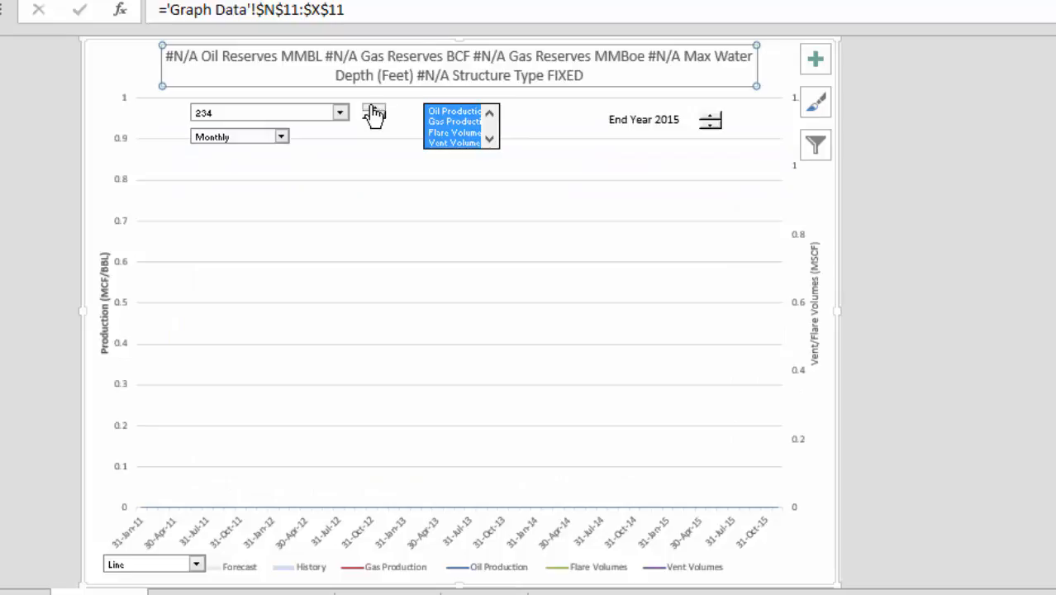
{"action": "left_click", "coordinate": [373, 109]}
{"action": "left_click", "coordinate": [373, 110]}
{"action": "left_click", "coordinate": [374, 110]}
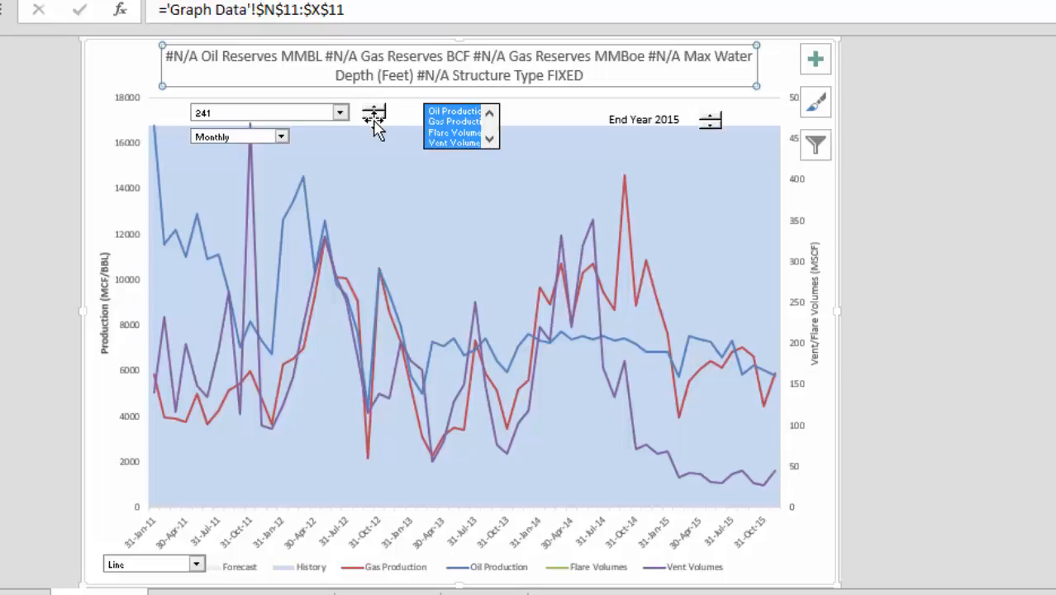
{"action": "left_click", "coordinate": [374, 124]}
{"action": "left_click", "coordinate": [375, 120]}
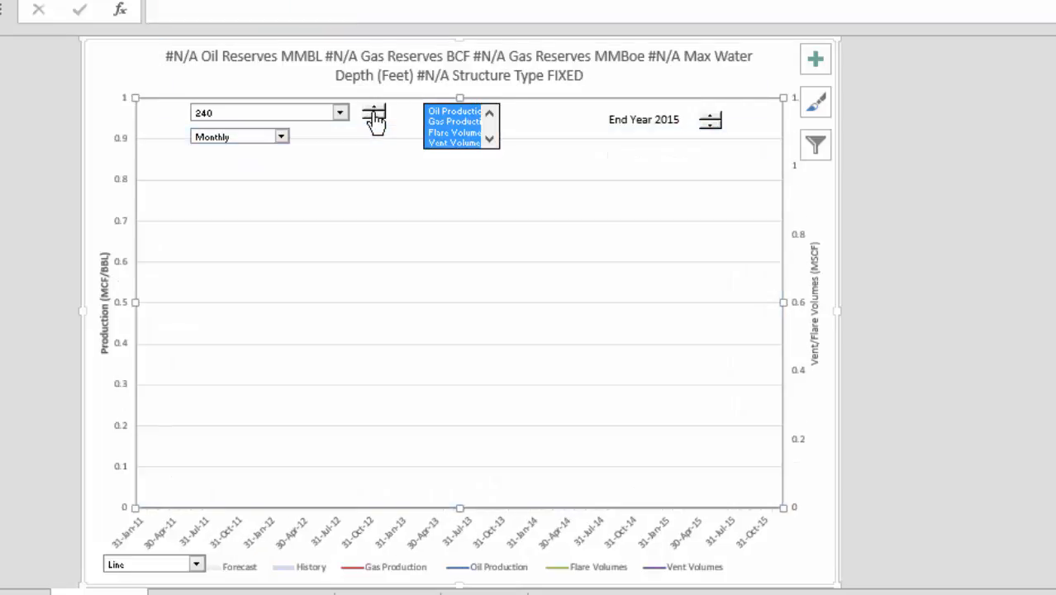
{"action": "left_click", "coordinate": [375, 120]}
{"action": "left_click", "coordinate": [374, 120]}
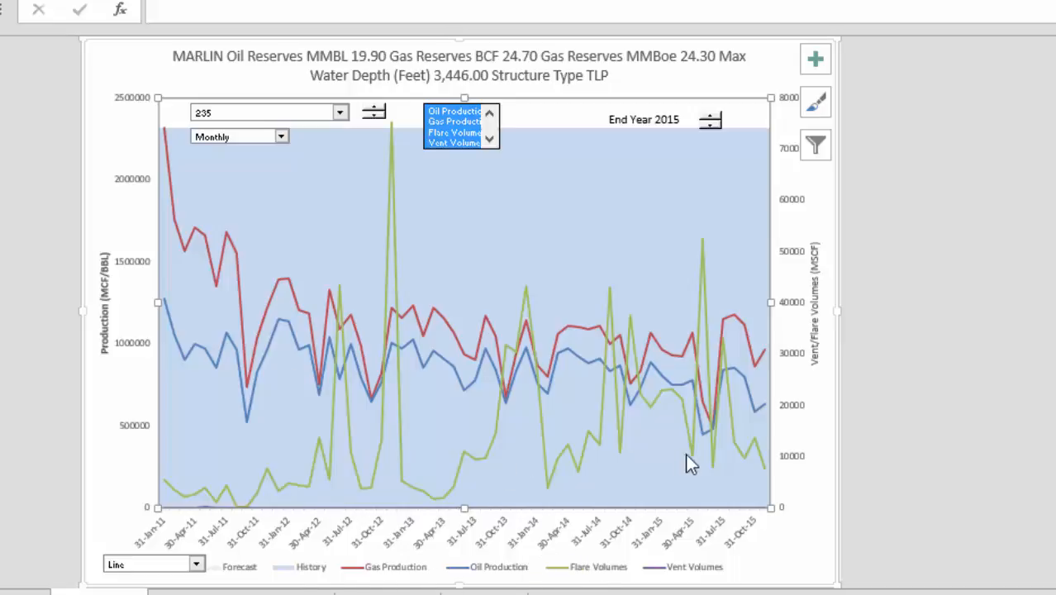
Raise the chart's end year to 2018 with the end-year spinner
{"action": "left_click", "coordinate": [711, 116]}
{"action": "left_click", "coordinate": [711, 115]}
{"action": "left_click", "coordinate": [711, 116]}
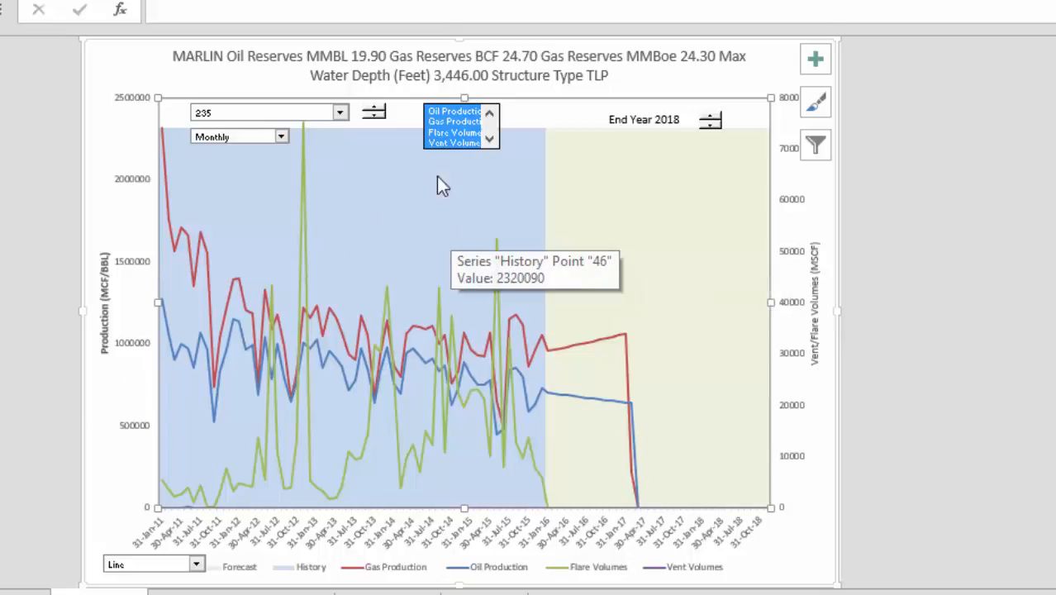
Deselect Oil Production, Flare Volumes and Vent Volumes in the chart's series list box
{"action": "left_click", "coordinate": [451, 111]}
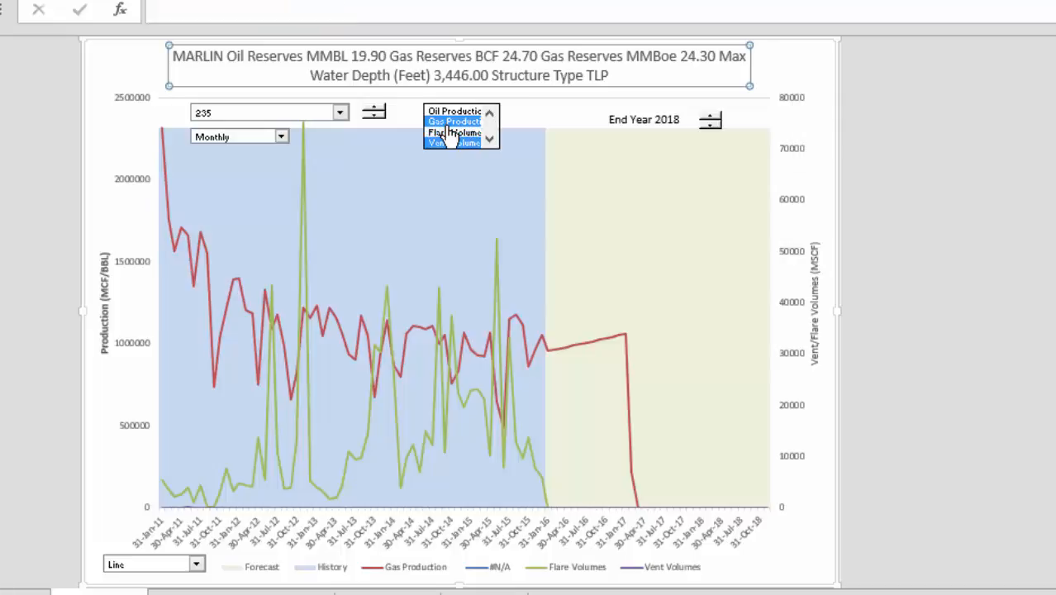
{"action": "left_click", "coordinate": [451, 132]}
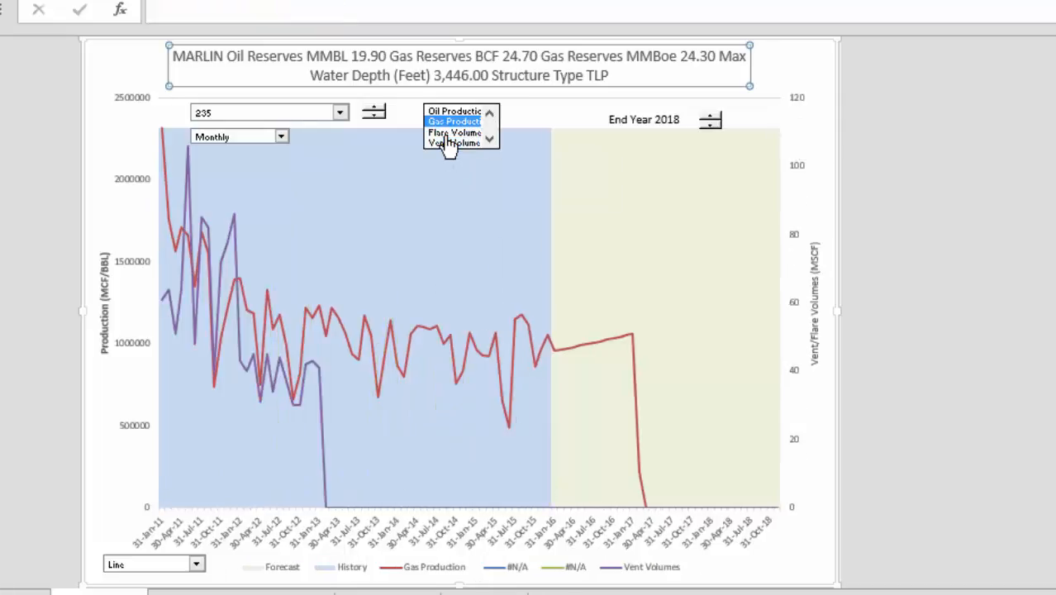
{"action": "left_click", "coordinate": [448, 144]}
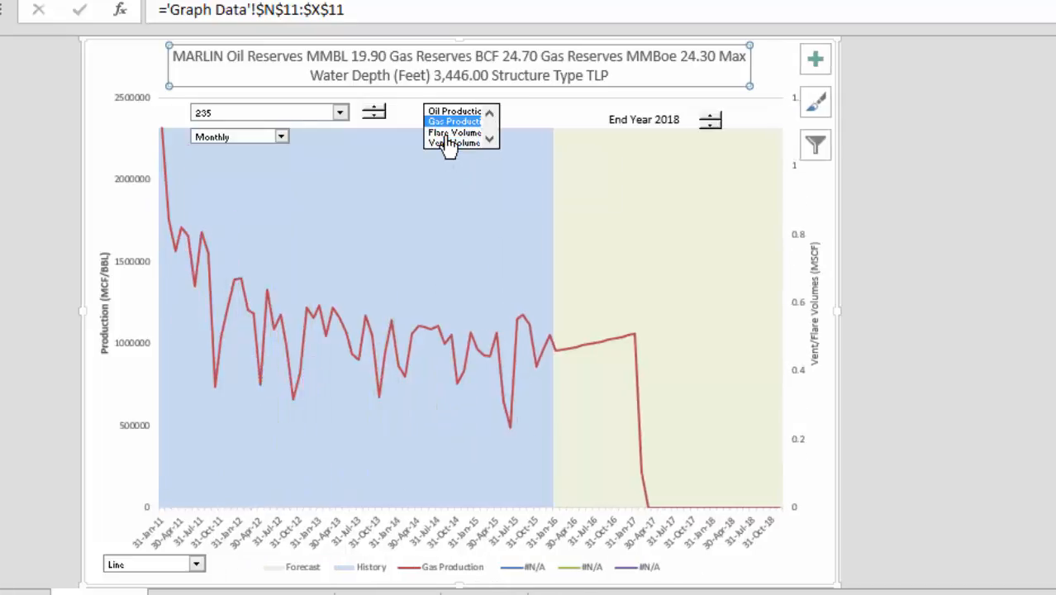
Switch the chart style to Bar and then to Area using the chart-type drop-down
{"action": "left_click", "coordinate": [199, 562]}
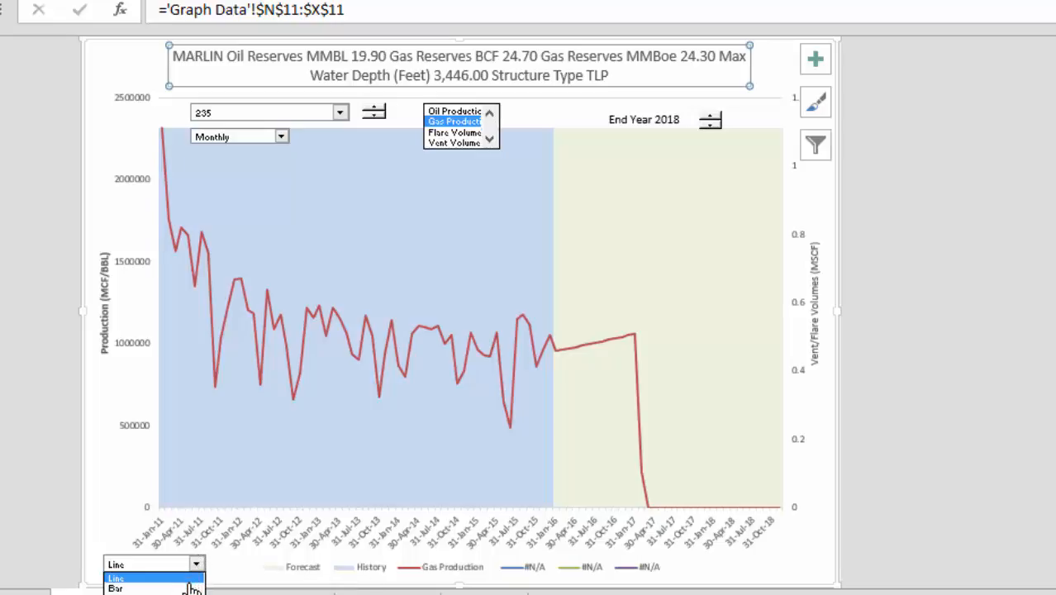
{"action": "left_click", "coordinate": [190, 588]}
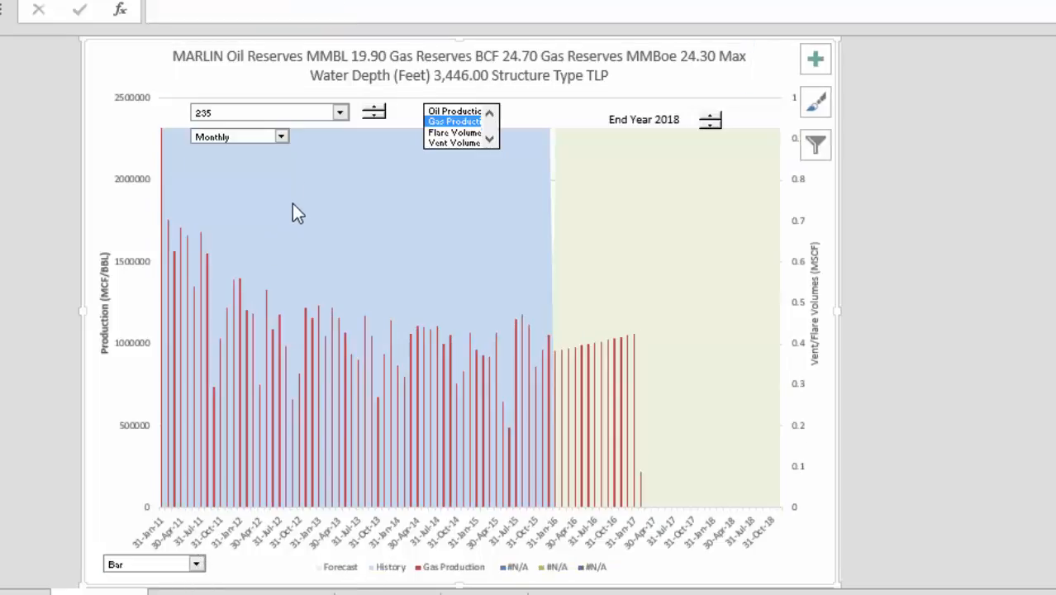
{"action": "left_click", "coordinate": [199, 565]}
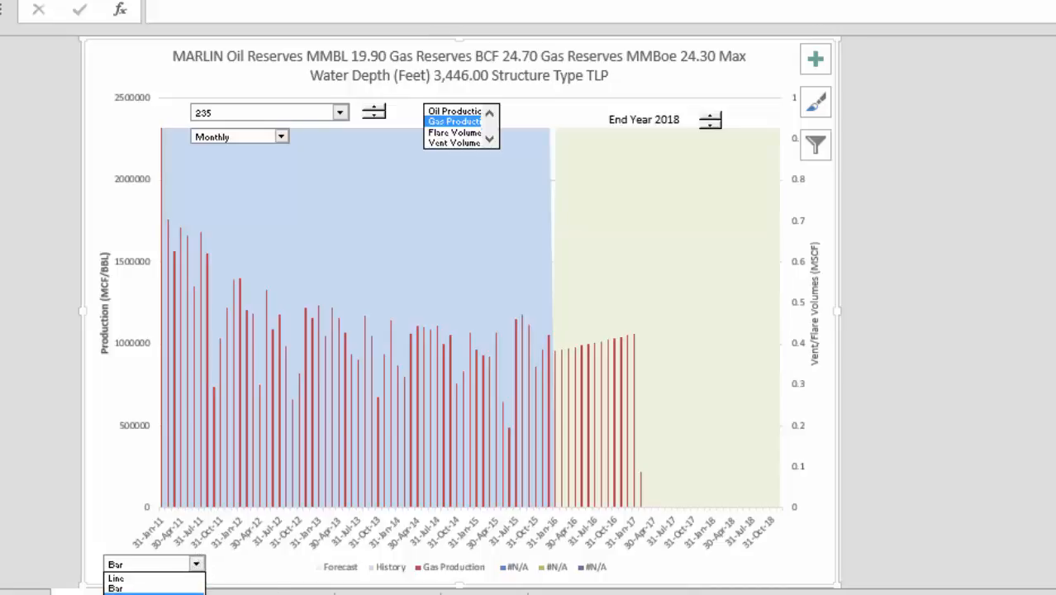
{"action": "left_click", "coordinate": [180, 593]}
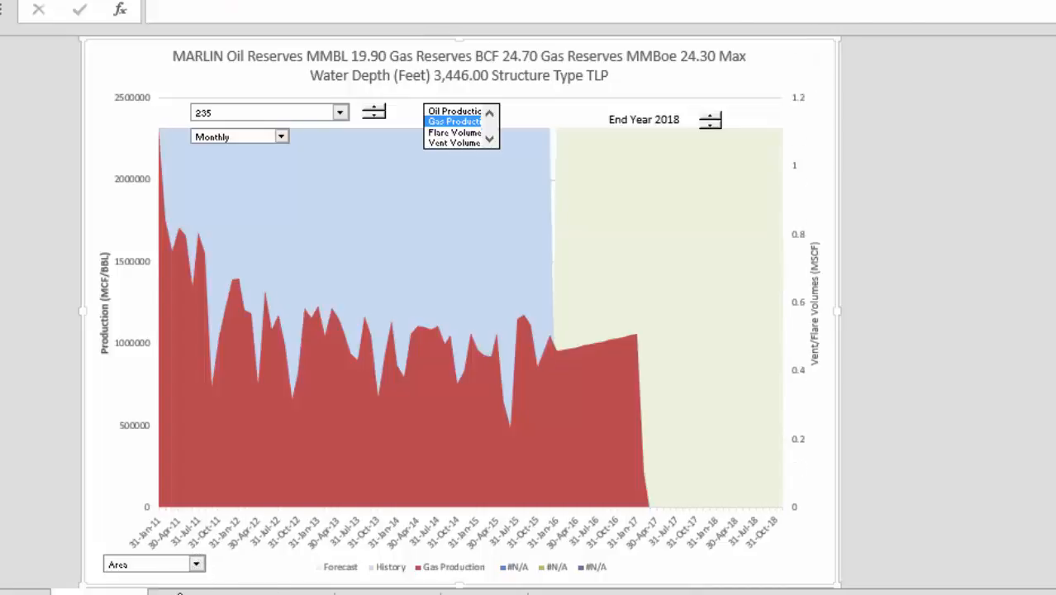
Step the field selector up from 235 to 289 with its spinner, comparing each field's production chart
{"action": "left_click", "coordinate": [374, 109]}
{"action": "left_click", "coordinate": [373, 109]}
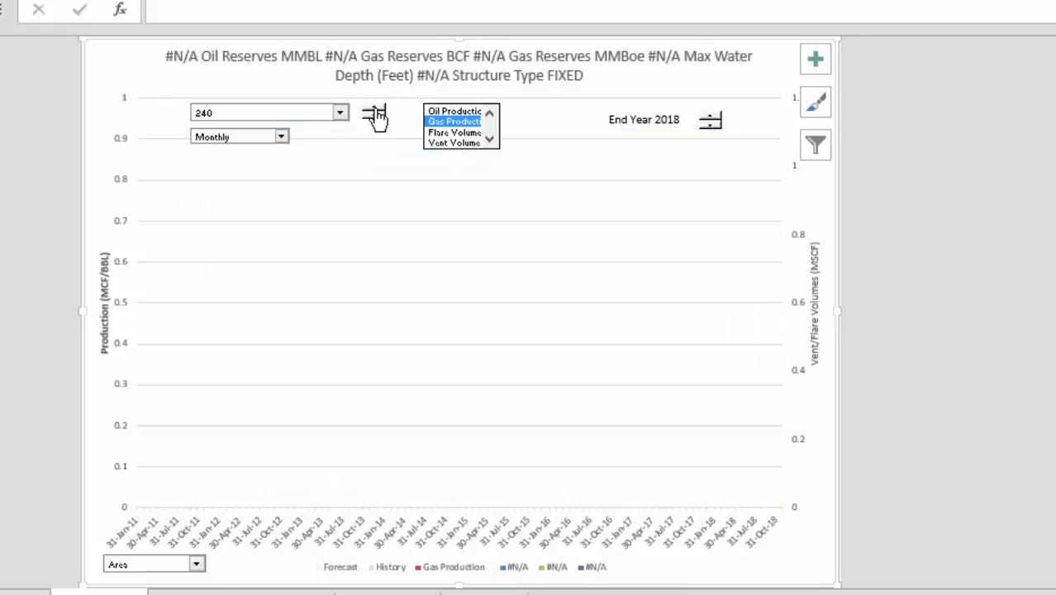
{"action": "left_click", "coordinate": [373, 108]}
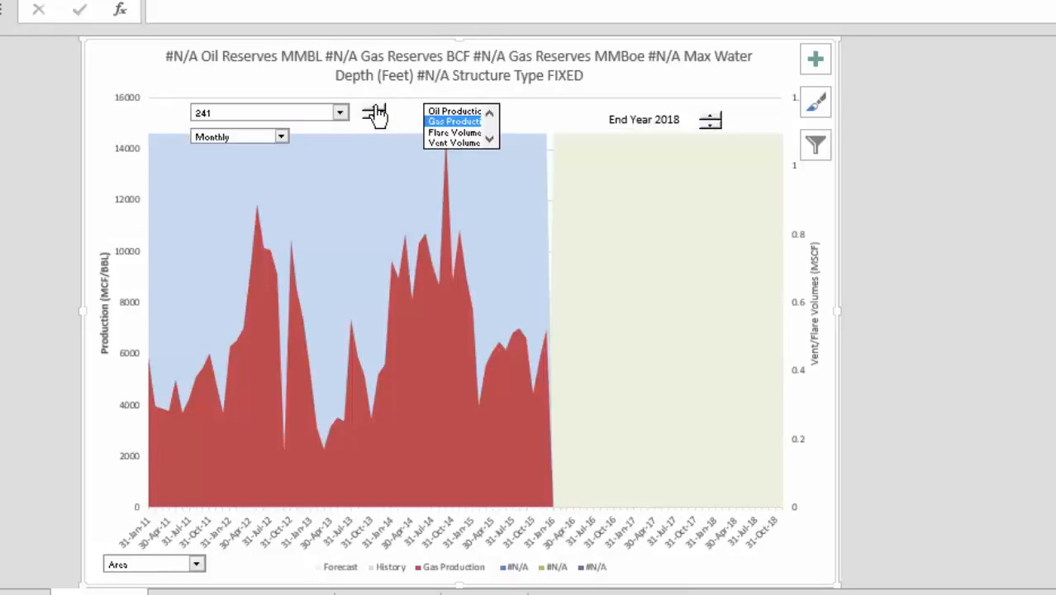
{"action": "left_click", "coordinate": [374, 108]}
{"action": "left_click", "coordinate": [373, 108]}
{"action": "left_click", "coordinate": [373, 108]}
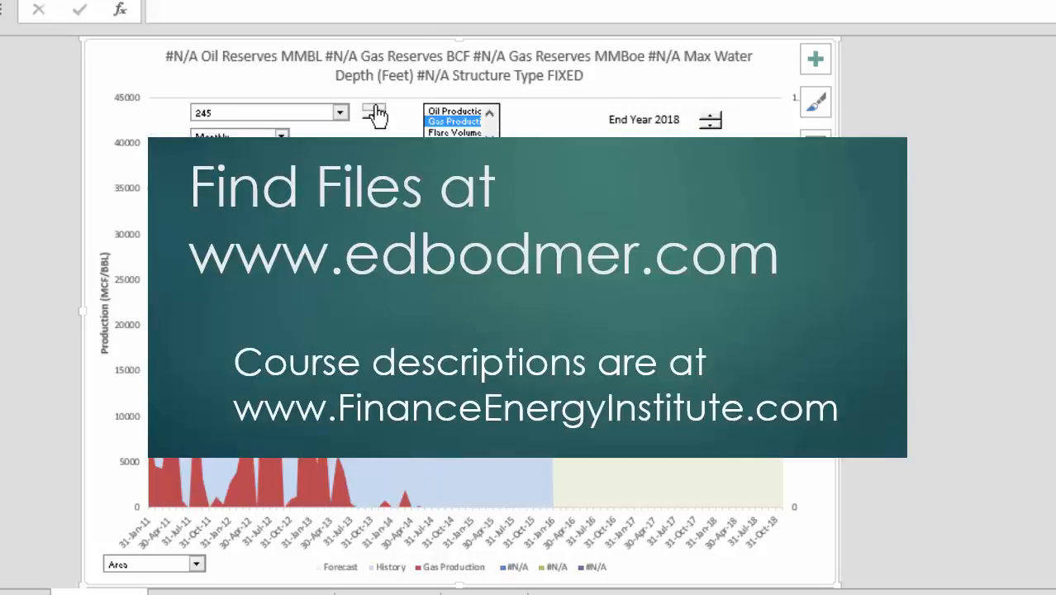
{"action": "left_click", "coordinate": [373, 108]}
{"action": "left_click", "coordinate": [373, 108]}
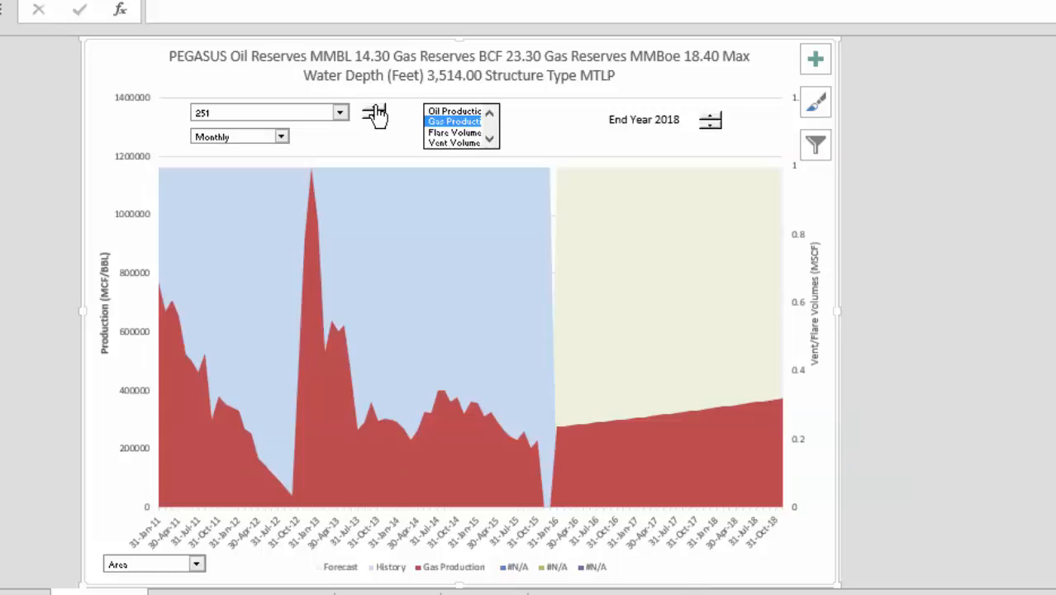
{"action": "left_click", "coordinate": [374, 108]}
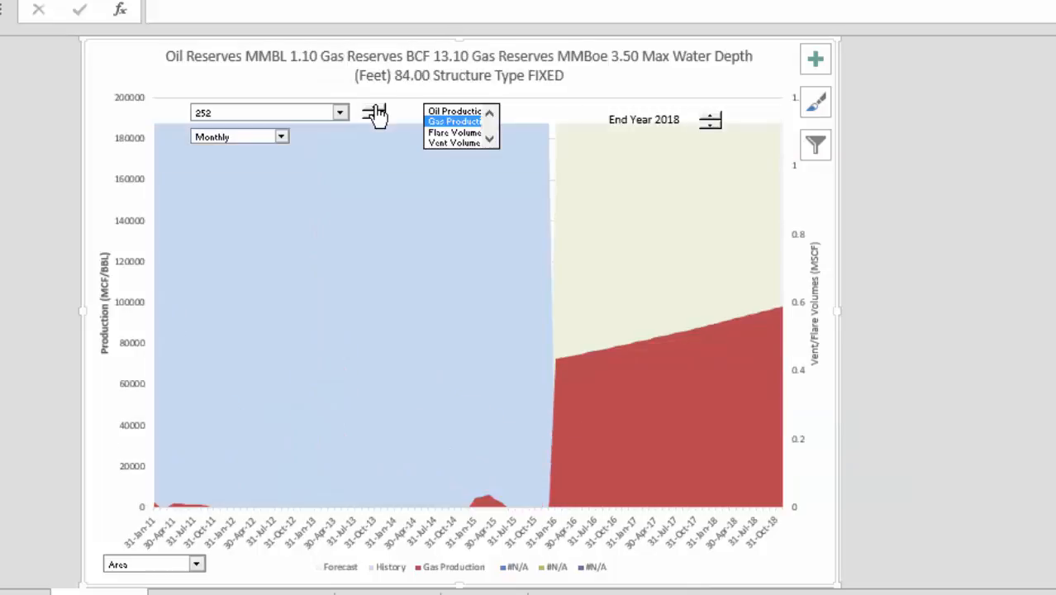
{"action": "left_click", "coordinate": [374, 108]}
{"action": "left_click", "coordinate": [373, 108]}
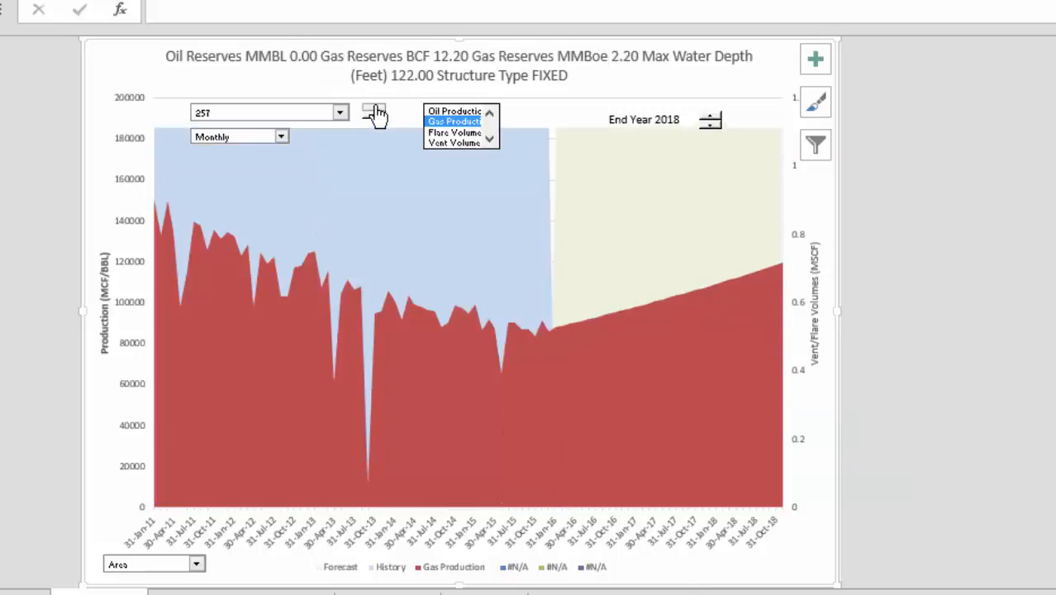
{"action": "left_click", "coordinate": [373, 108]}
{"action": "left_click", "coordinate": [373, 108]}
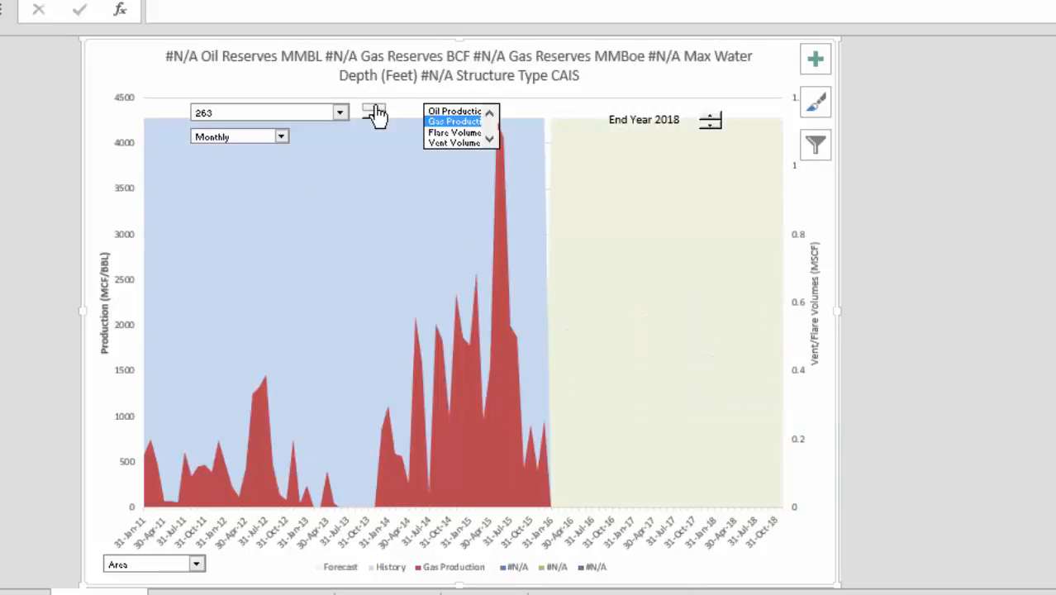
{"action": "left_click", "coordinate": [374, 109]}
{"action": "left_click", "coordinate": [373, 108]}
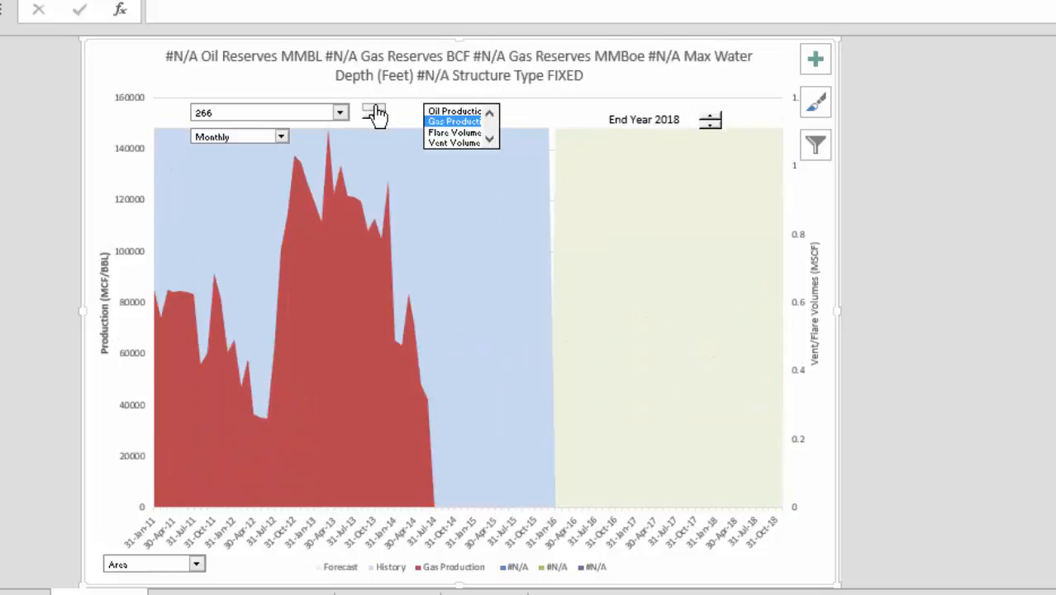
{"action": "left_click", "coordinate": [374, 108]}
{"action": "left_click", "coordinate": [374, 110]}
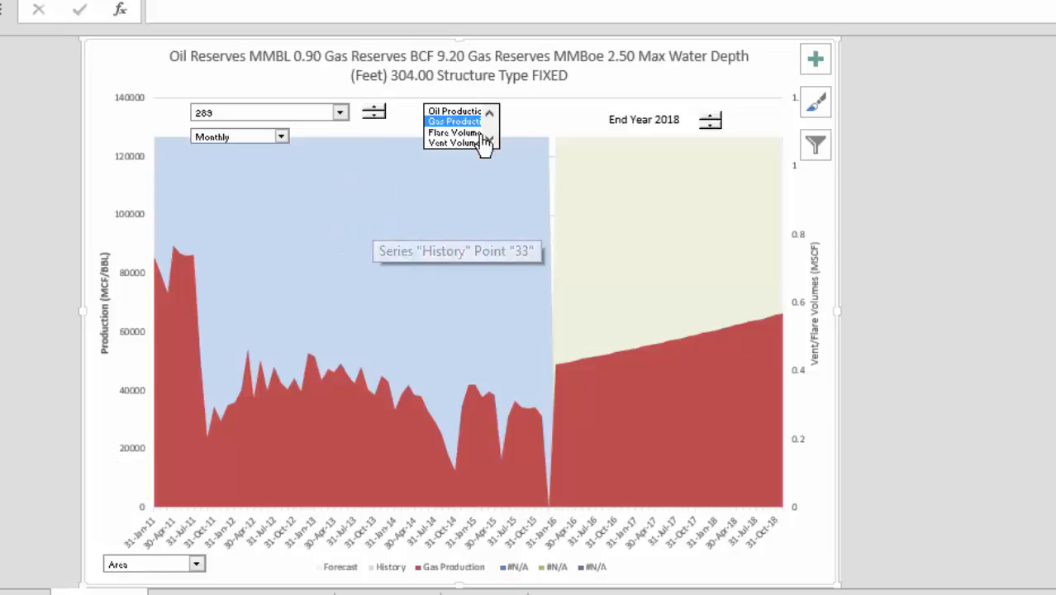
Add Oil Production to the chart's selected series, then step the field selector up to 319
{"action": "left_click", "coordinate": [470, 110]}
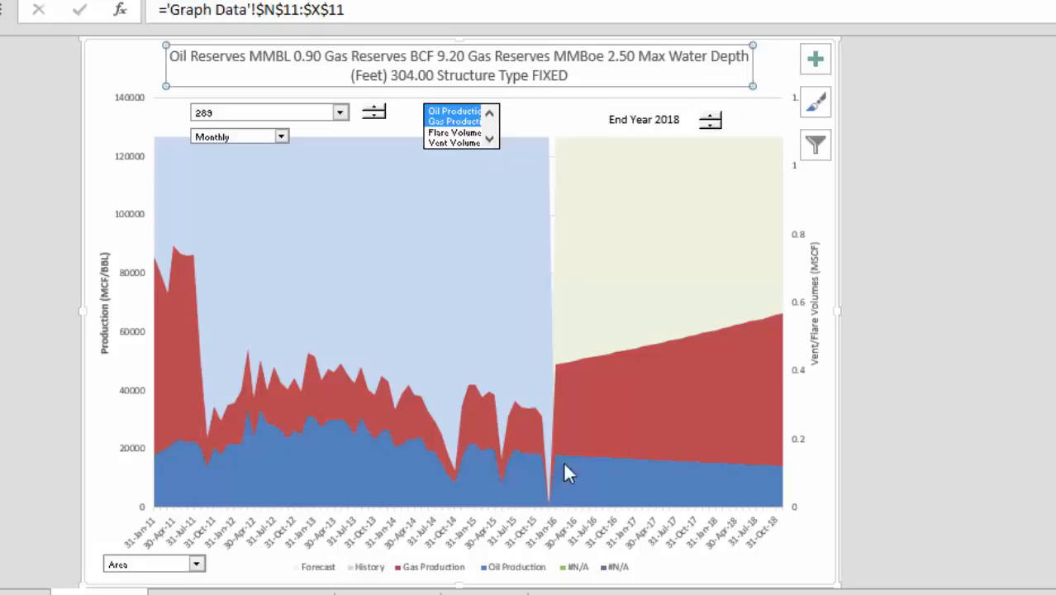
{"action": "left_click", "coordinate": [376, 110]}
{"action": "left_click", "coordinate": [376, 111]}
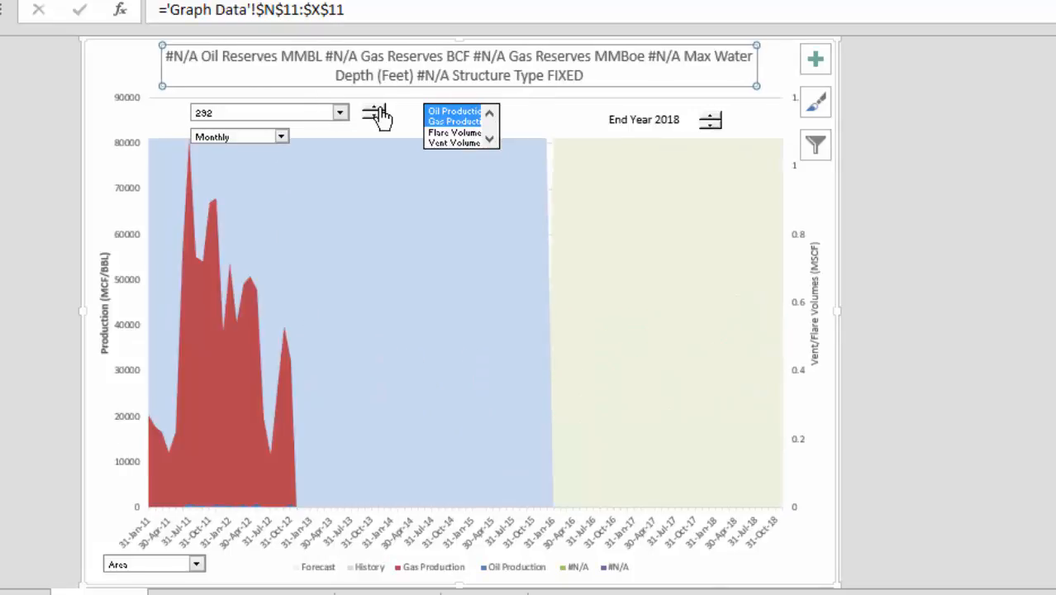
{"action": "left_click", "coordinate": [376, 111]}
{"action": "left_click", "coordinate": [376, 111]}
{"action": "left_click", "coordinate": [376, 110]}
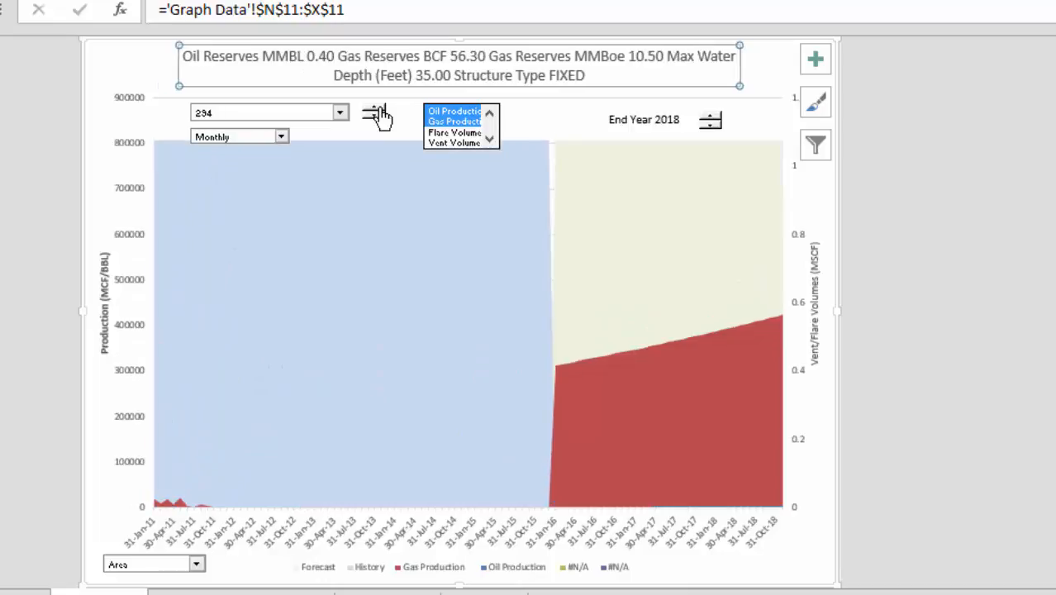
{"action": "left_click", "coordinate": [376, 110]}
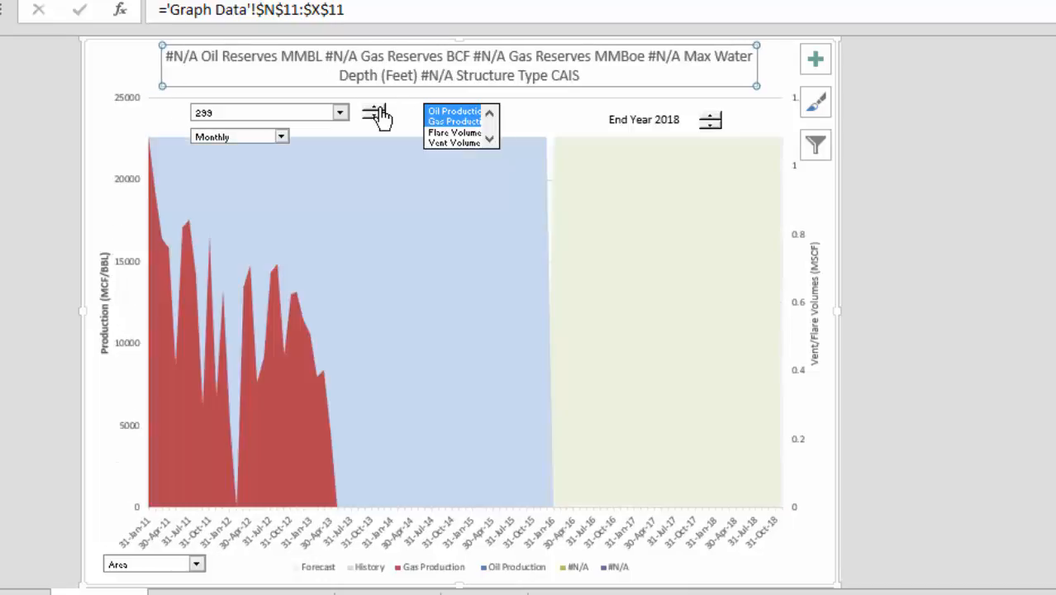
{"action": "left_click", "coordinate": [376, 110]}
{"action": "left_click", "coordinate": [376, 110]}
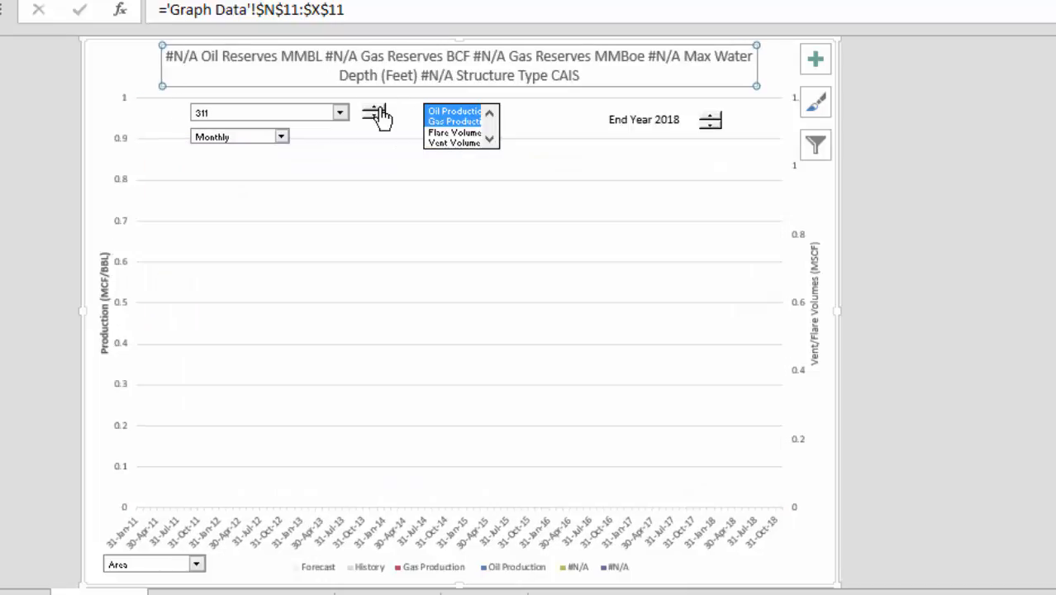
{"action": "left_click", "coordinate": [380, 109]}
{"action": "left_click", "coordinate": [380, 110]}
{"action": "left_click", "coordinate": [381, 109]}
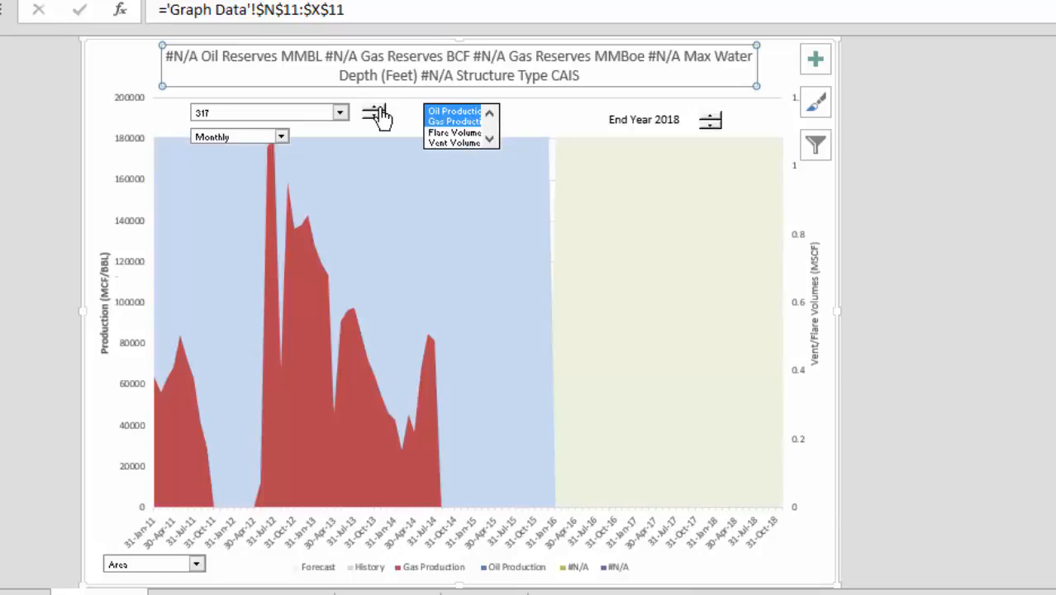
{"action": "left_click", "coordinate": [377, 110]}
{"action": "left_click", "coordinate": [377, 110]}
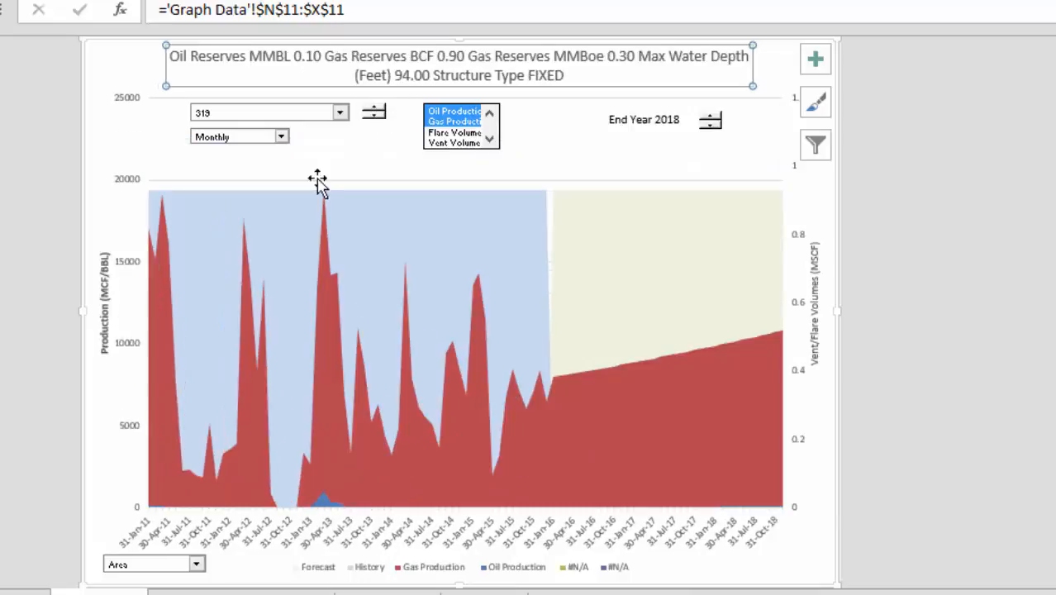
Switch the chart style to Bar and step the field selector up to 351 with its spinner
{"action": "left_click", "coordinate": [195, 565]}
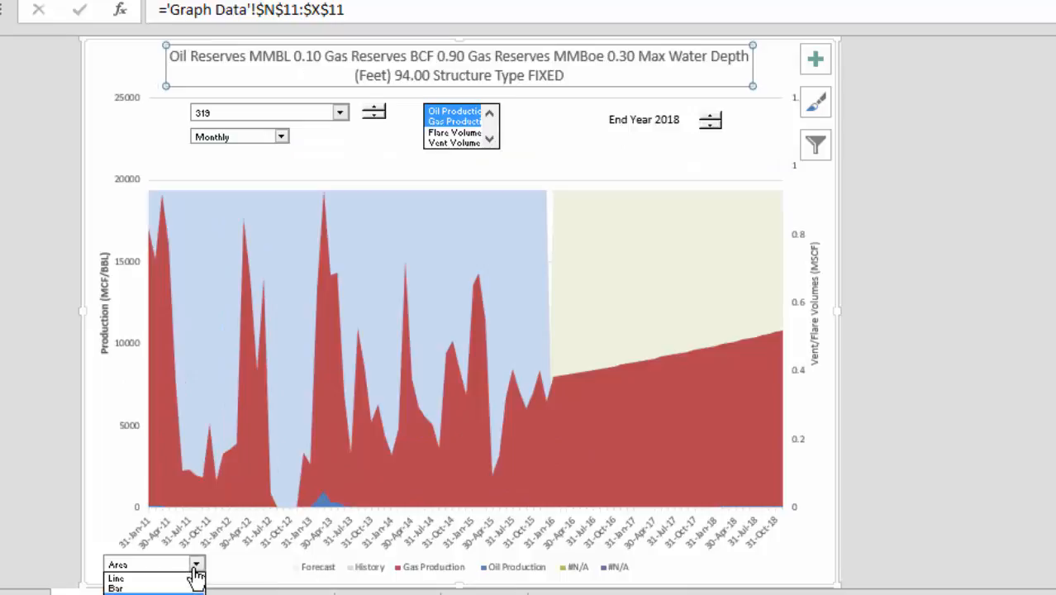
{"action": "left_click", "coordinate": [187, 587]}
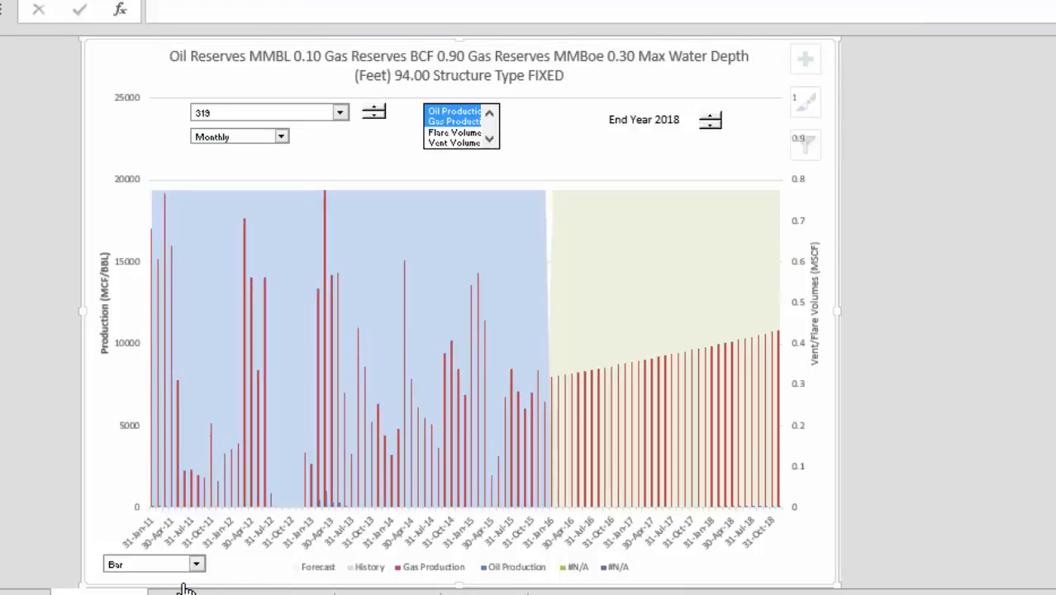
{"action": "left_click", "coordinate": [375, 114]}
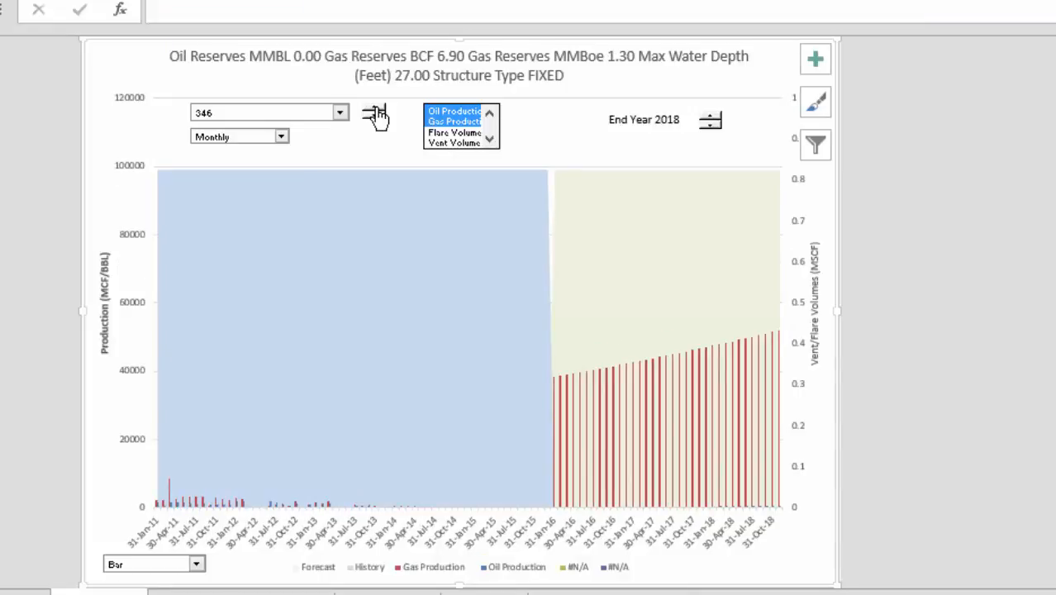
{"action": "left_click", "coordinate": [375, 113]}
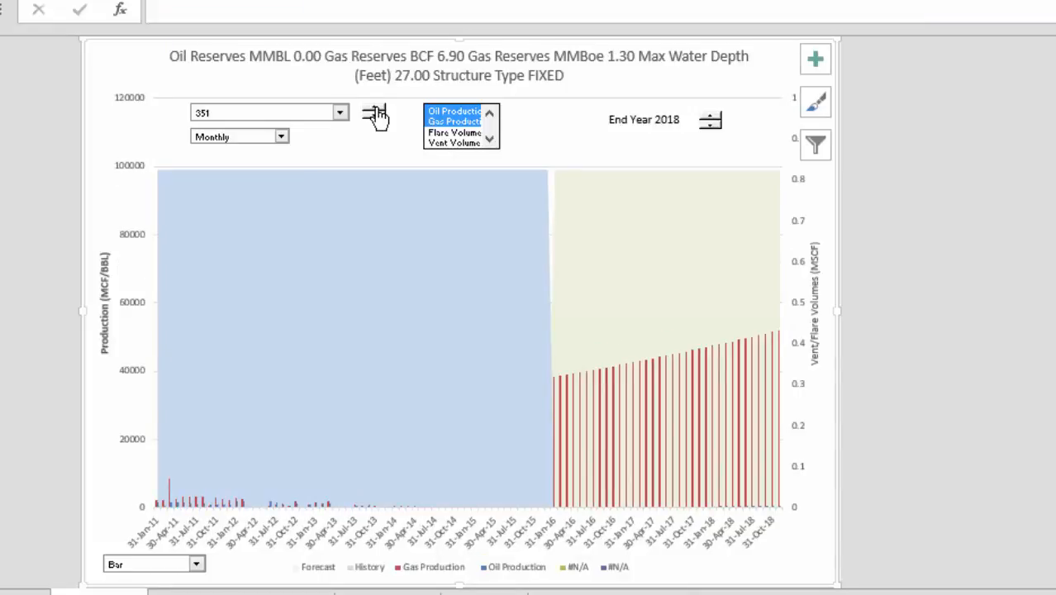
Add Flare Volumes and Vent Volumes to the selected series, then step the field selector up to 361
{"action": "left_click", "coordinate": [459, 134]}
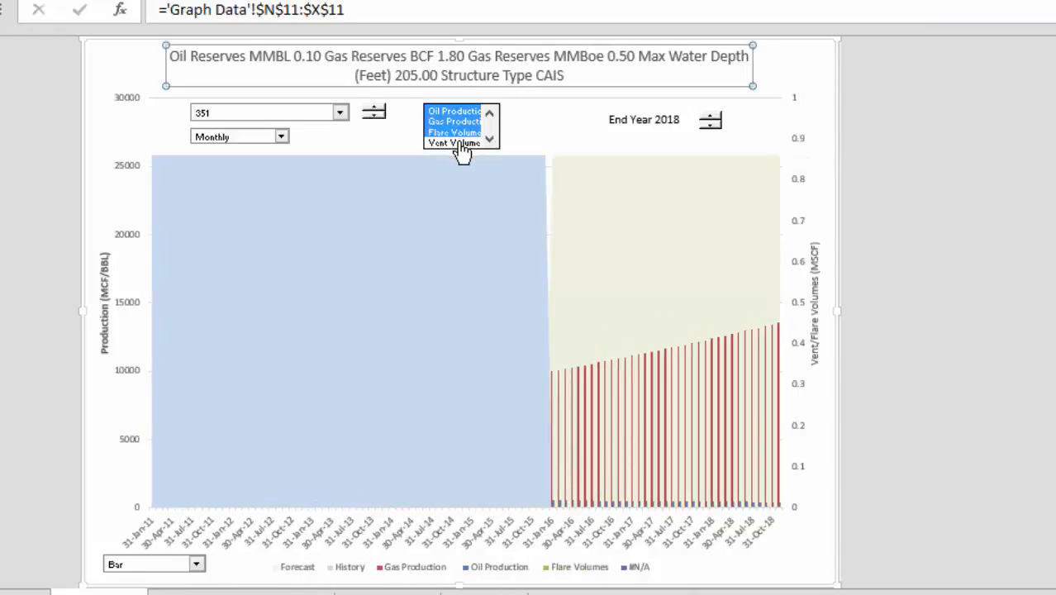
{"action": "left_click", "coordinate": [460, 143]}
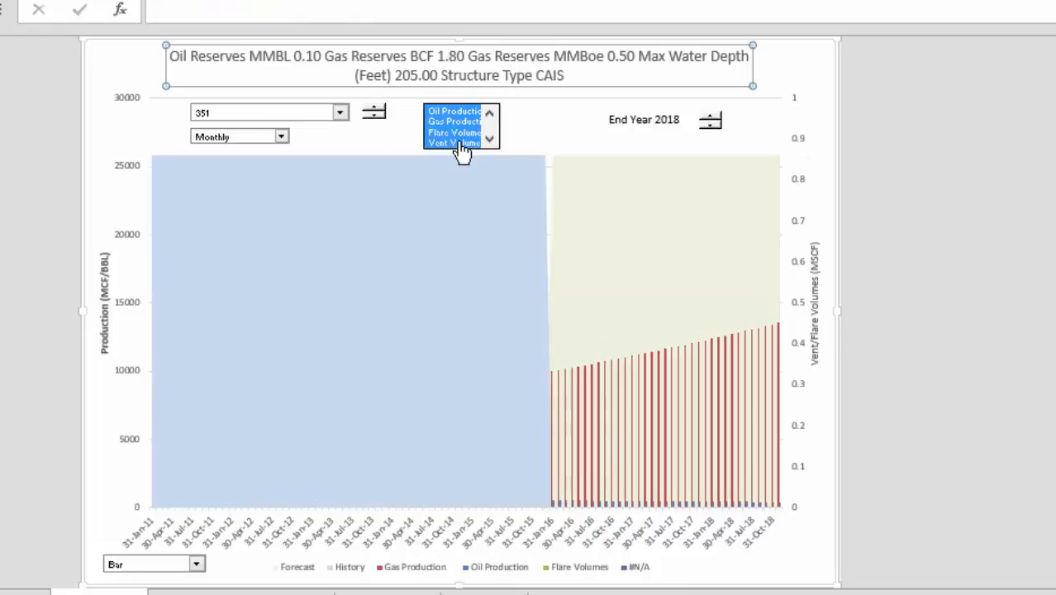
{"action": "left_click", "coordinate": [373, 116]}
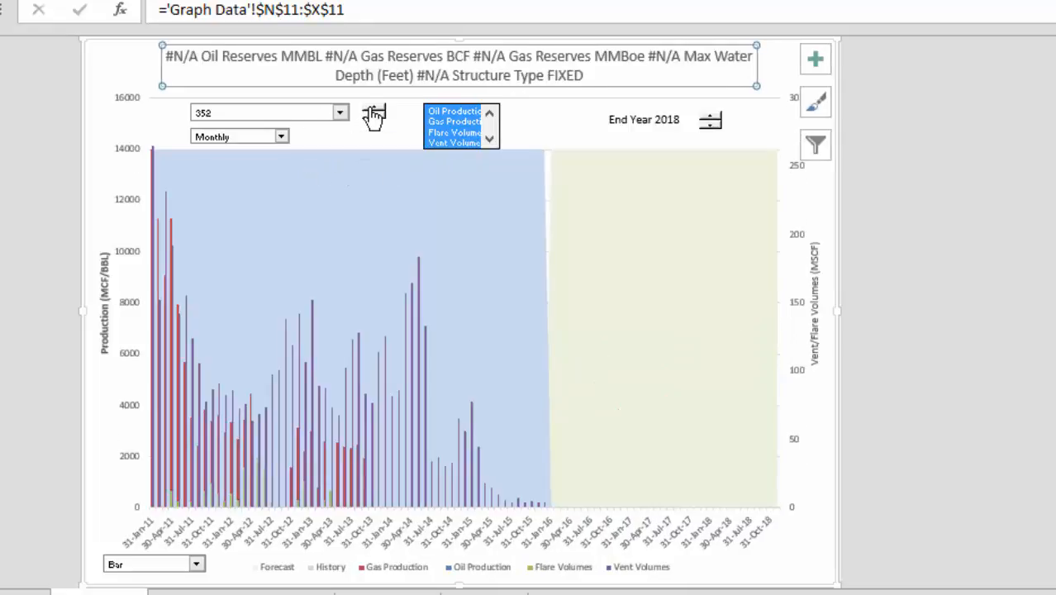
{"action": "left_click", "coordinate": [374, 116]}
{"action": "left_click", "coordinate": [373, 116]}
{"action": "left_click", "coordinate": [374, 116]}
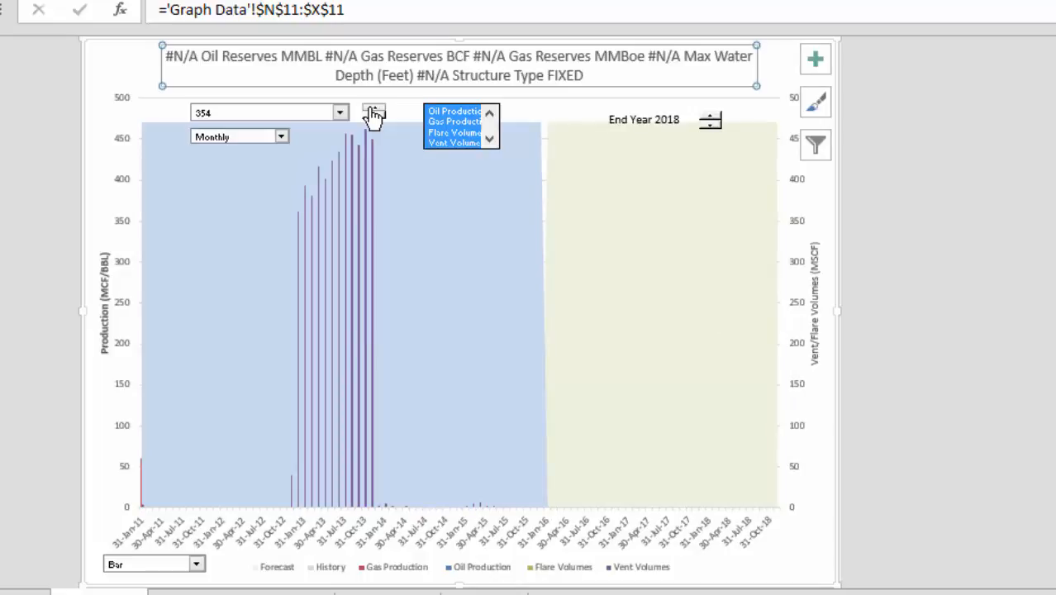
{"action": "left_click", "coordinate": [374, 110]}
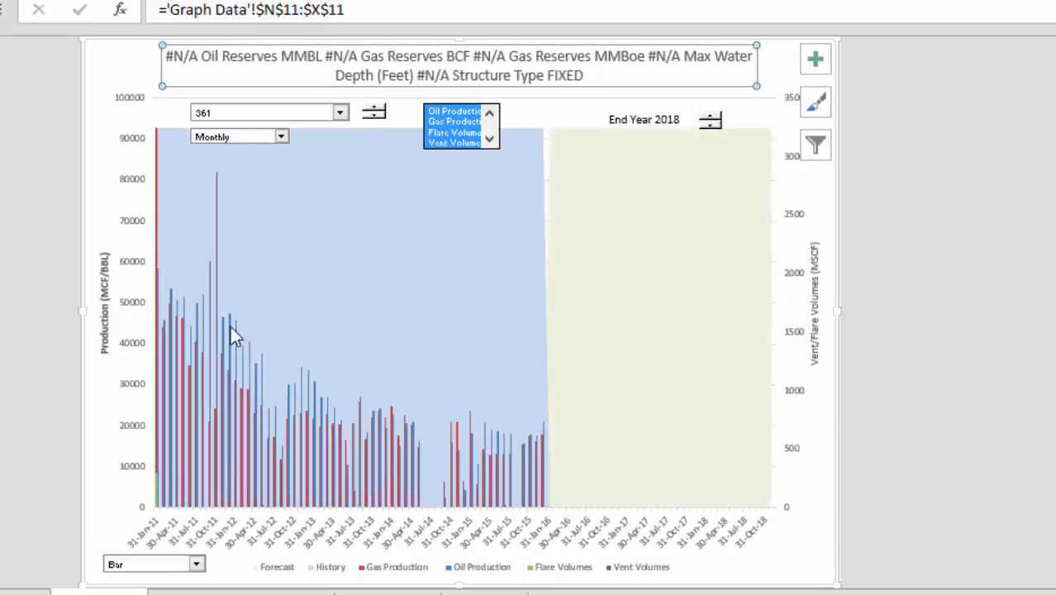
Switch the chart style to Line using the chart-type drop-down
{"action": "left_click", "coordinate": [197, 565]}
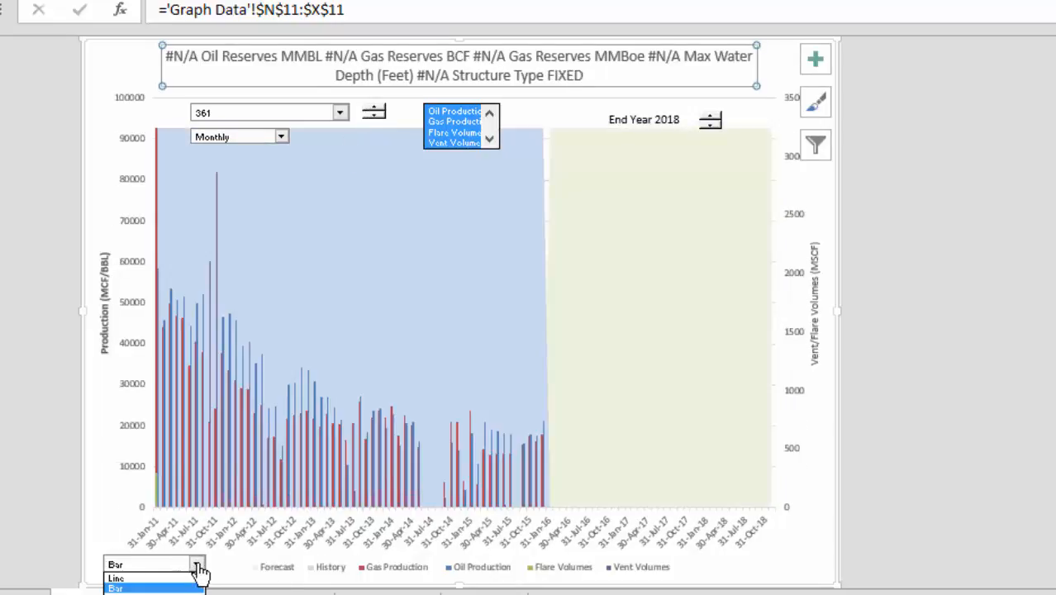
{"action": "left_click", "coordinate": [150, 578]}
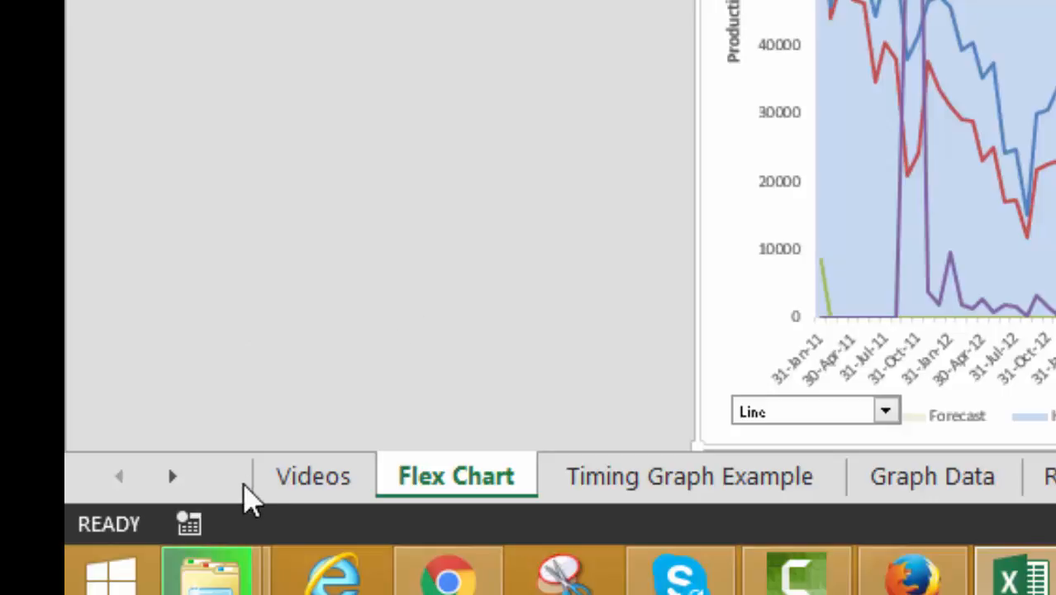
Start recording a macro named temp stored in this workbook
{"action": "left_click", "coordinate": [199, 524]}
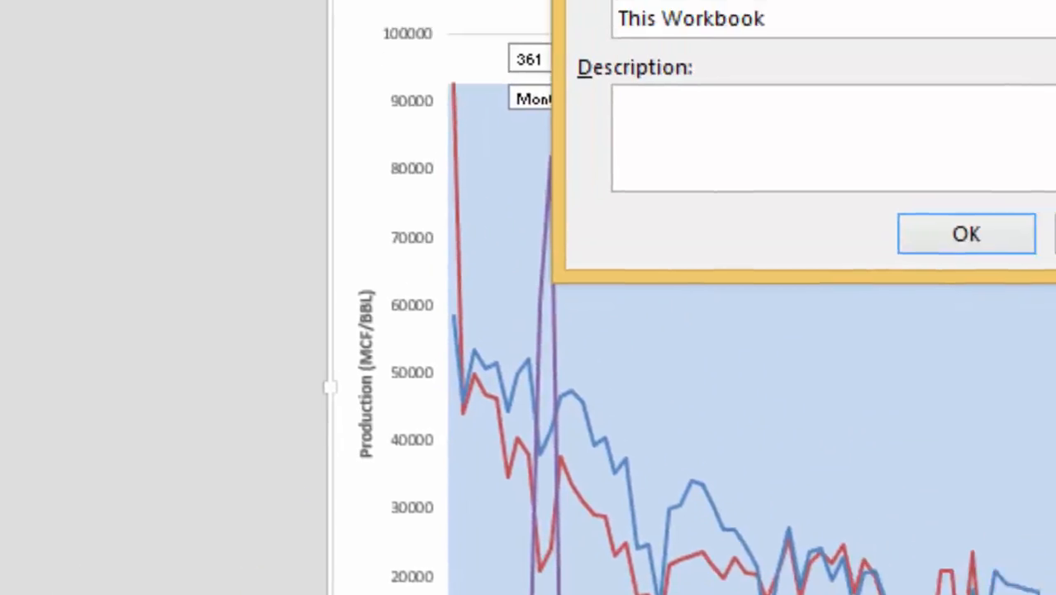
{"action": "type", "text": "tme"}
{"action": "key", "text": "BackSpace"}
{"action": "key", "text": "BackSpace"}
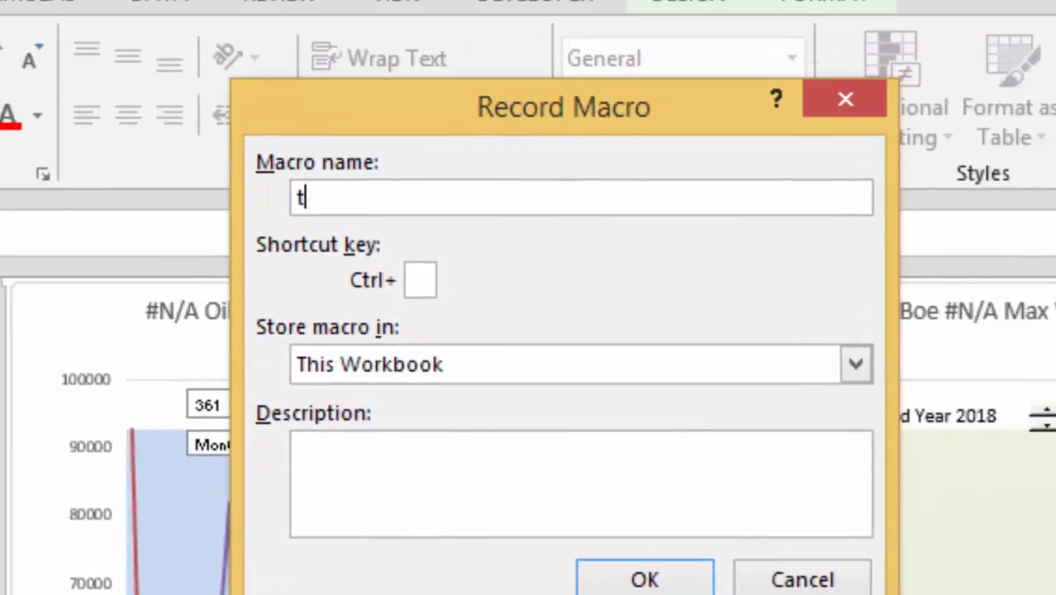
{"action": "type", "text": "emp"}
{"action": "key", "text": "Return"}
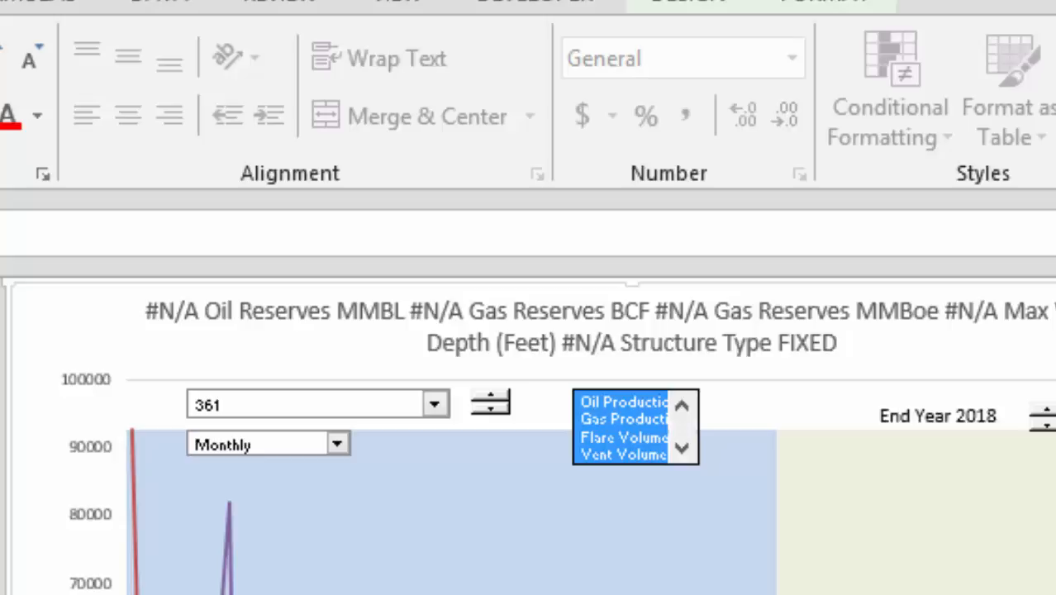
Open the series chart-type settings and set Forecast, History and Gas Production to the Area chart type
{"action": "left_click", "coordinate": [529, 588]}
{"action": "right_click", "coordinate": [316, 443]}
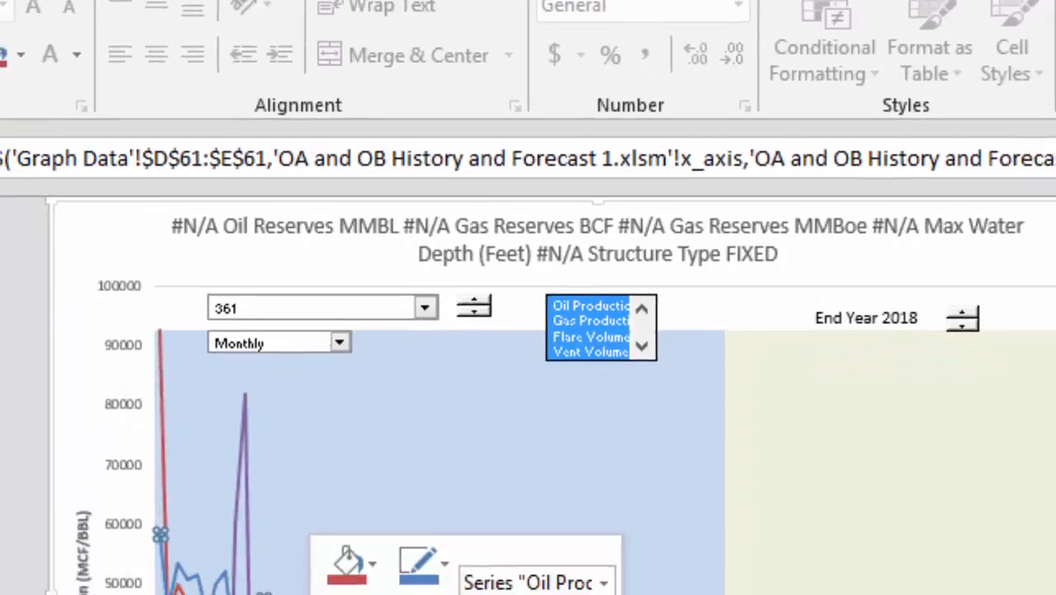
{"action": "mouse_move", "coordinate": [375, 535]}
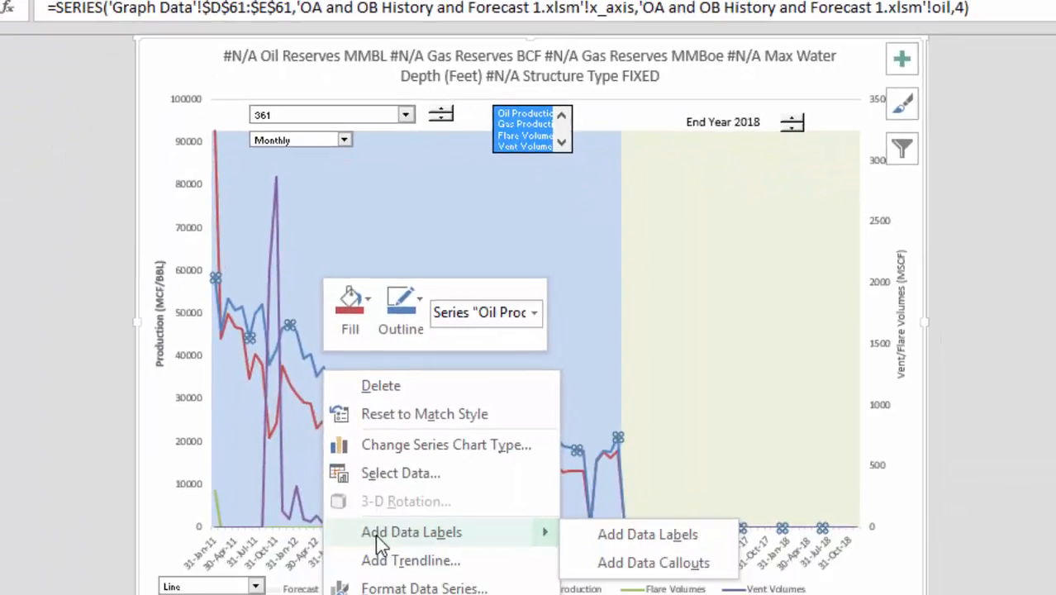
{"action": "left_click", "coordinate": [432, 450]}
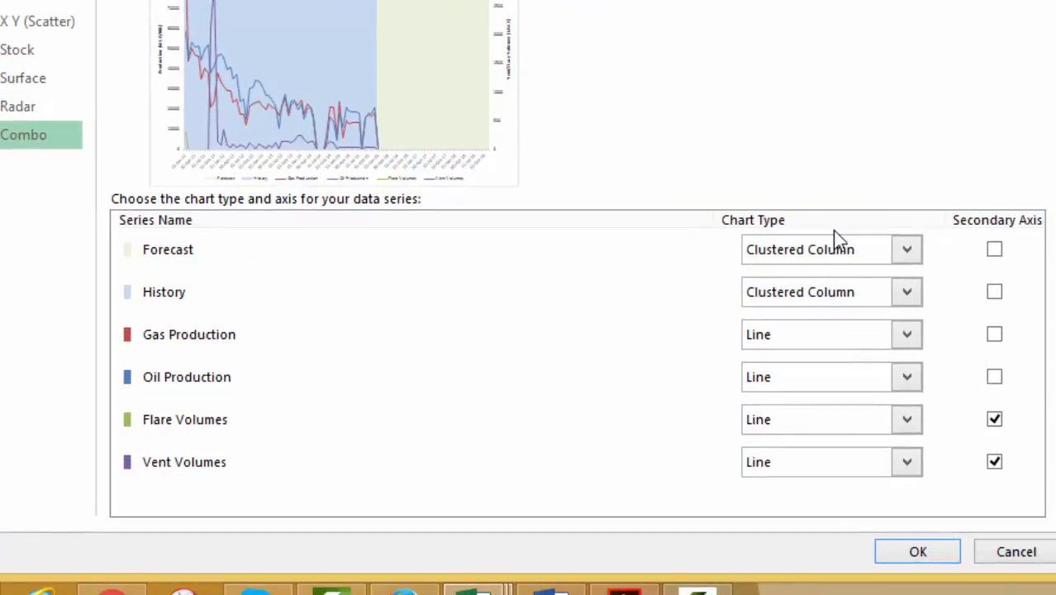
{"action": "left_click", "coordinate": [908, 248]}
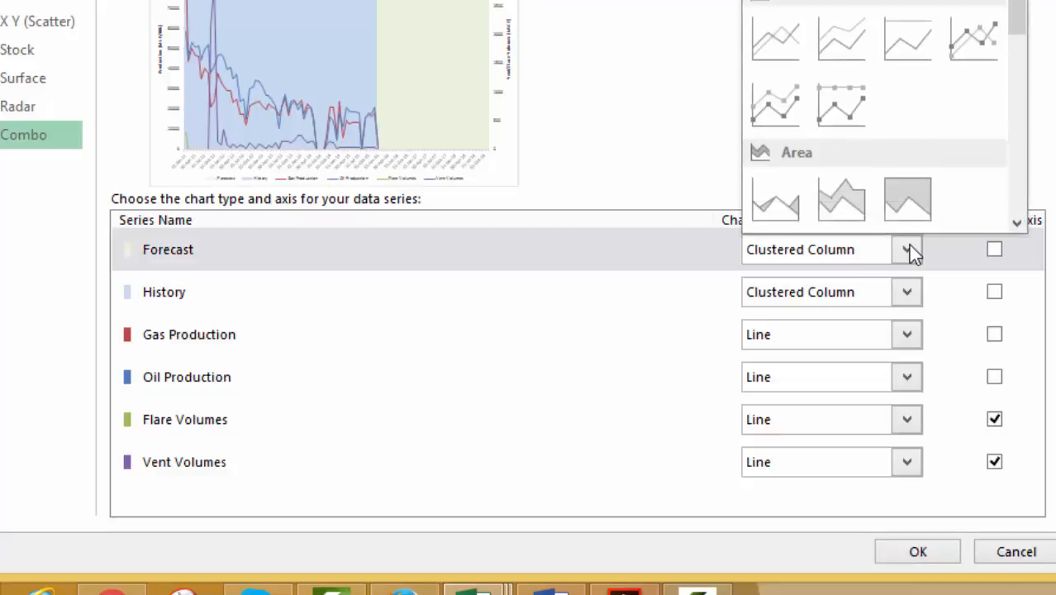
{"action": "left_click", "coordinate": [777, 201]}
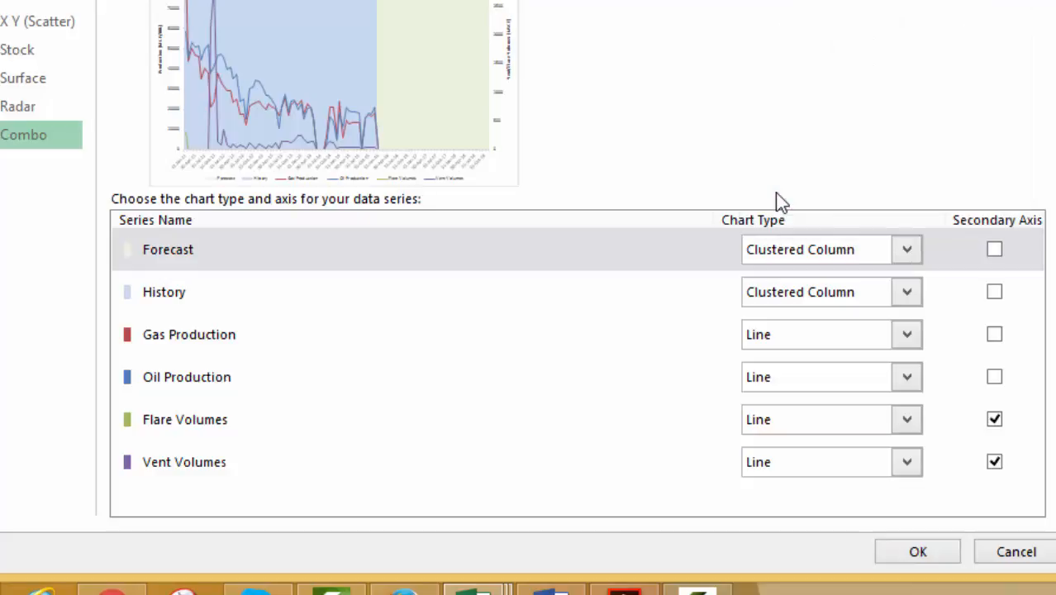
{"action": "left_click", "coordinate": [908, 292]}
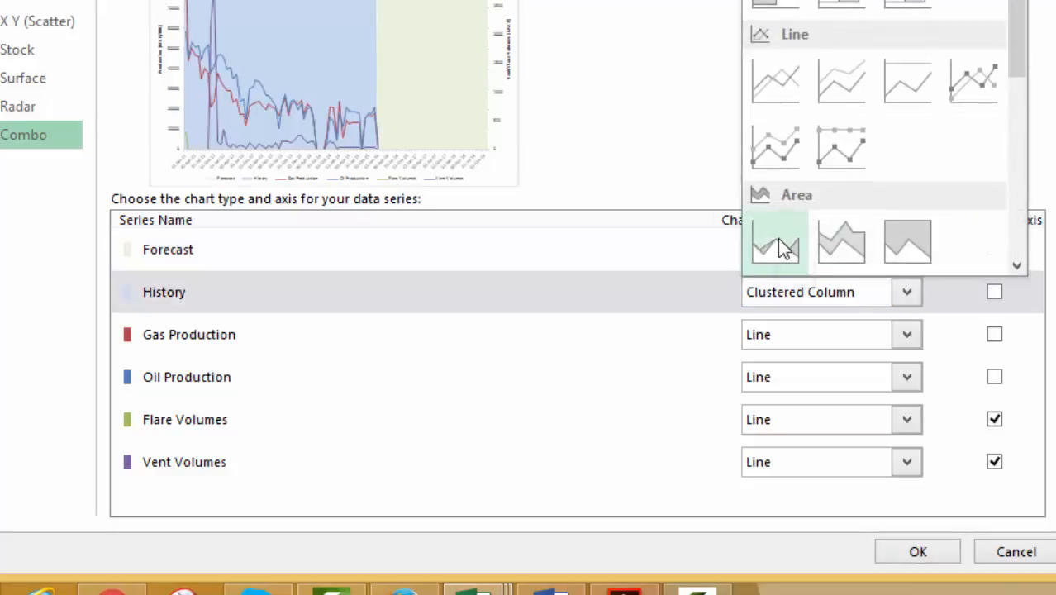
{"action": "left_click", "coordinate": [781, 243]}
{"action": "left_click", "coordinate": [910, 327]}
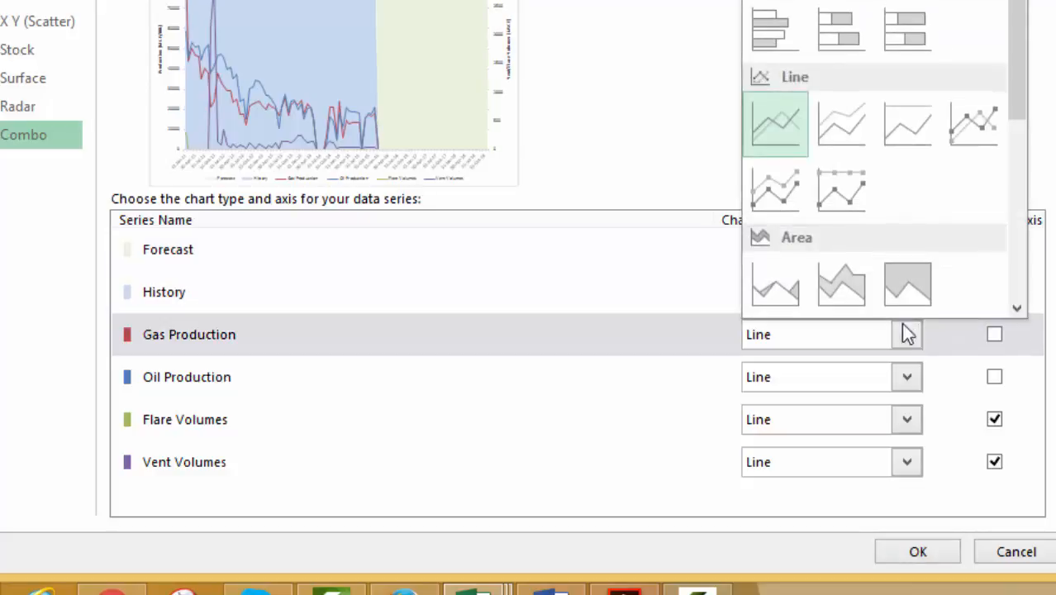
{"action": "left_click", "coordinate": [782, 281]}
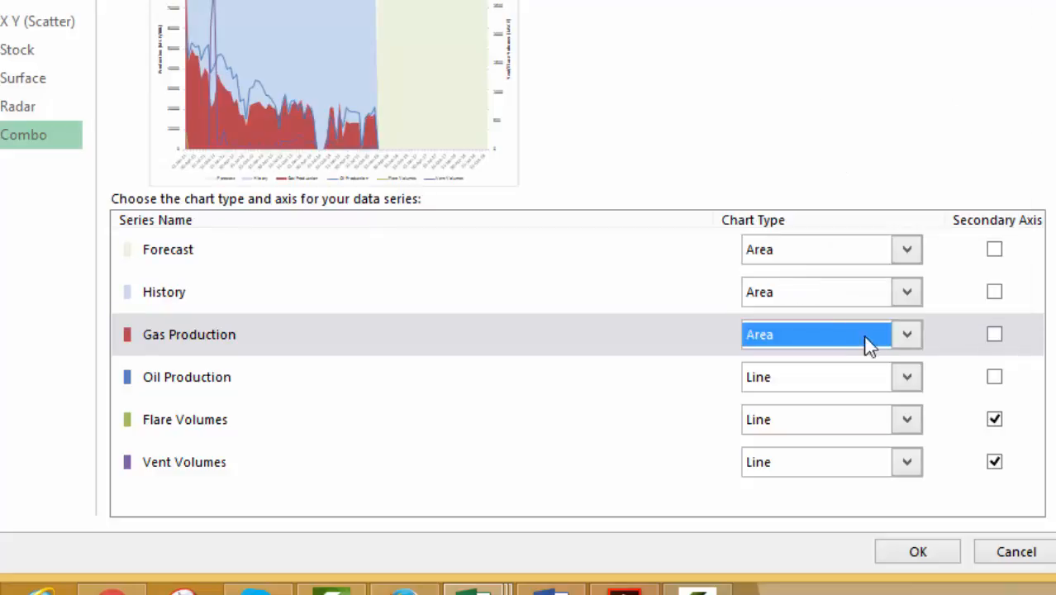
Set Oil Production, Flare Volumes and Vent Volumes to the Area chart type and apply the changes
{"action": "left_click", "coordinate": [910, 382]}
{"action": "left_click", "coordinate": [791, 344]}
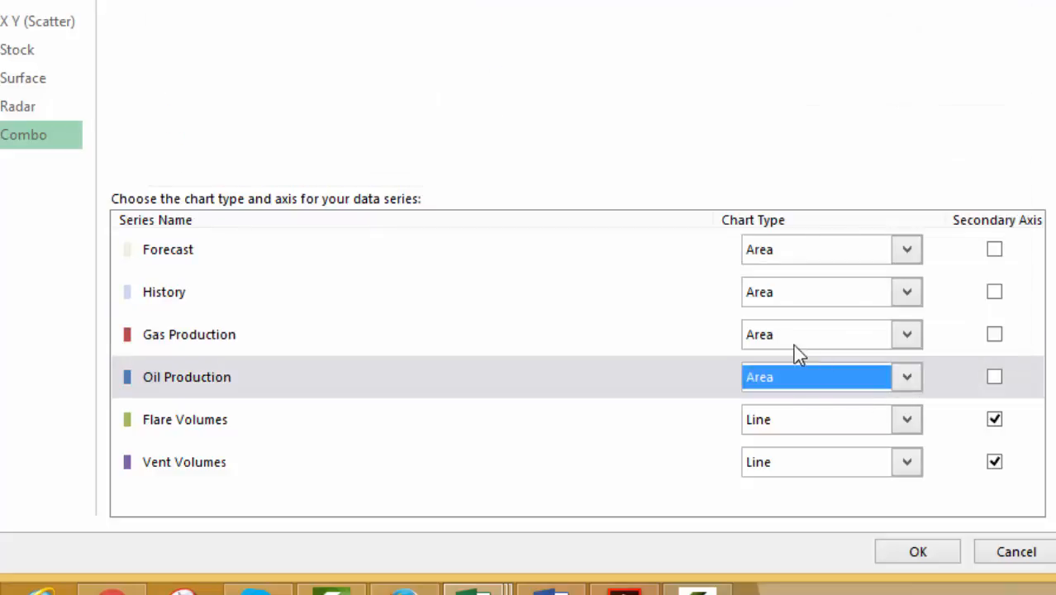
{"action": "left_click", "coordinate": [907, 421]}
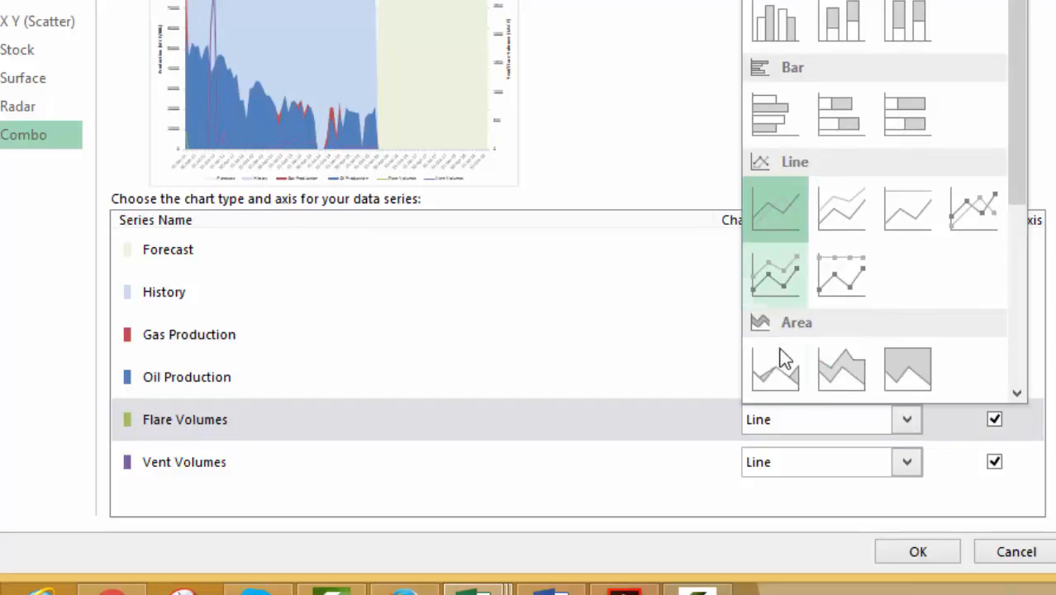
{"action": "left_click", "coordinate": [777, 373]}
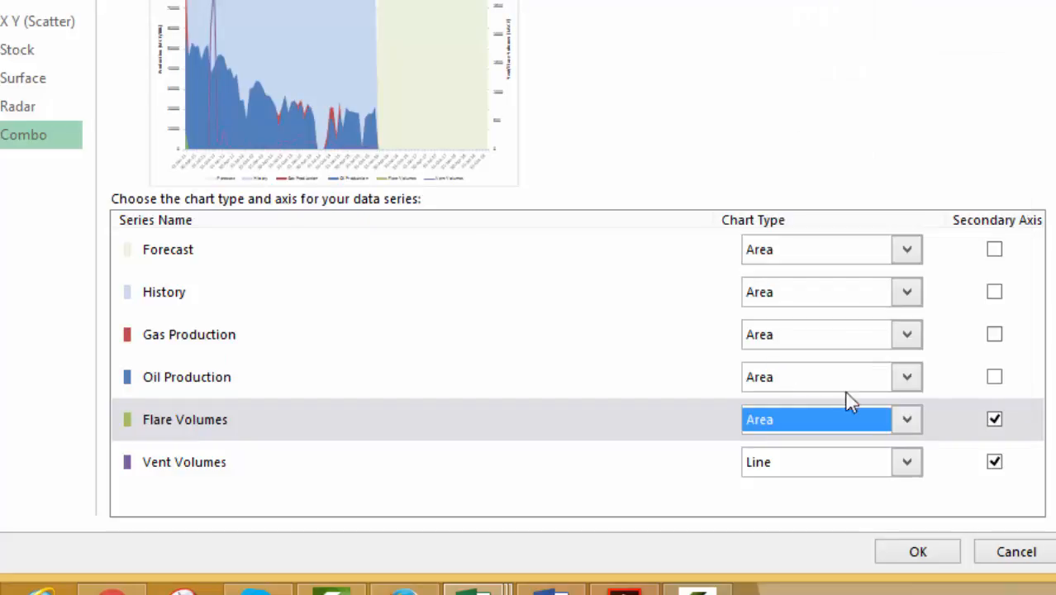
{"action": "left_click", "coordinate": [908, 459]}
{"action": "left_click", "coordinate": [780, 421]}
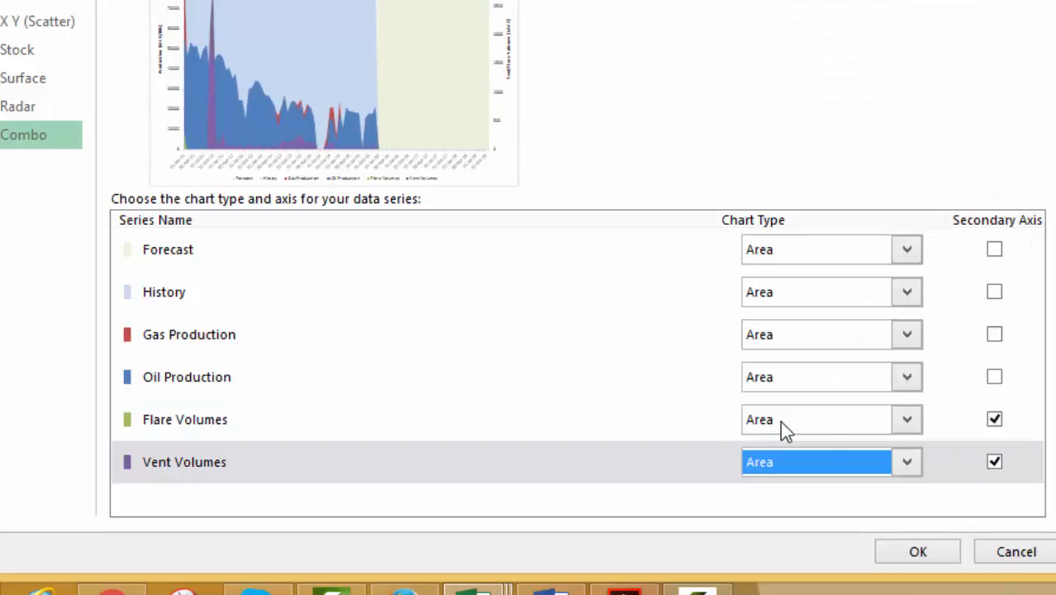
{"action": "left_click", "coordinate": [905, 554]}
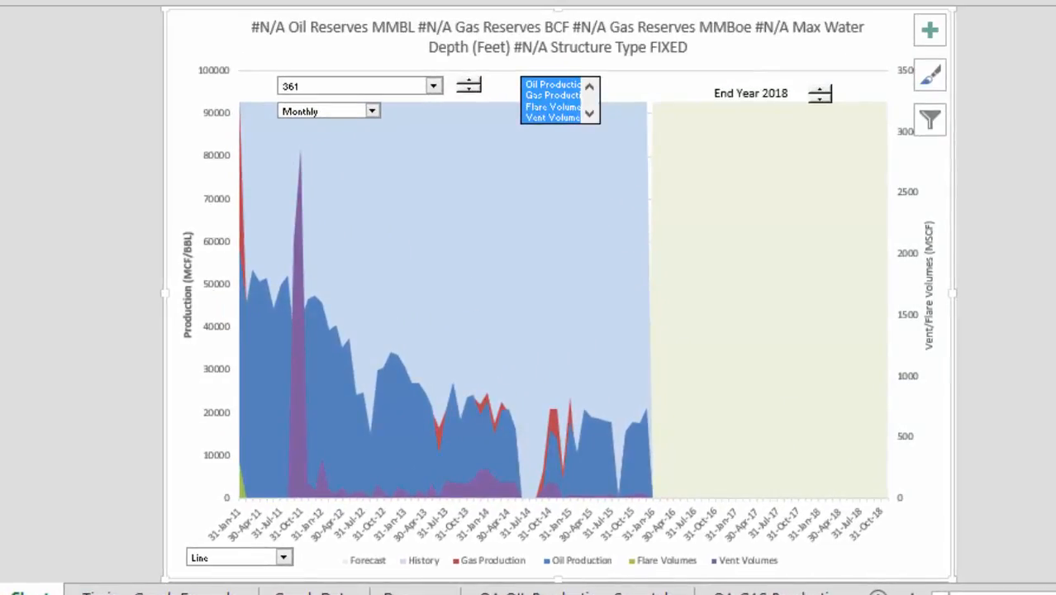
Try to record a macro named bars, cancelling the replacement of the existing one
{"action": "type", "text": "b"}
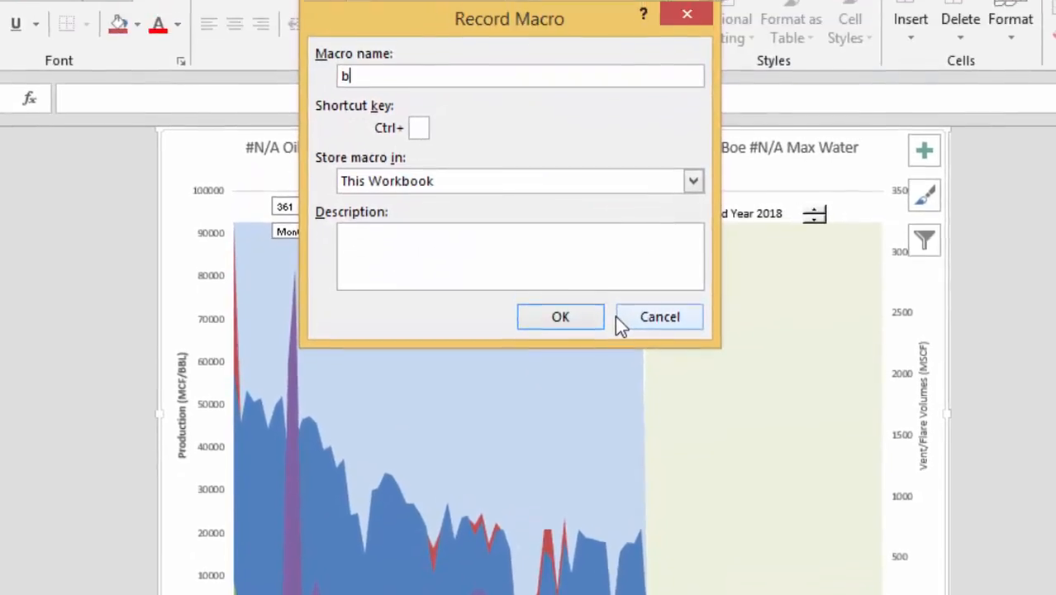
{"action": "type", "text": "ars"}
{"action": "key", "text": "Return"}
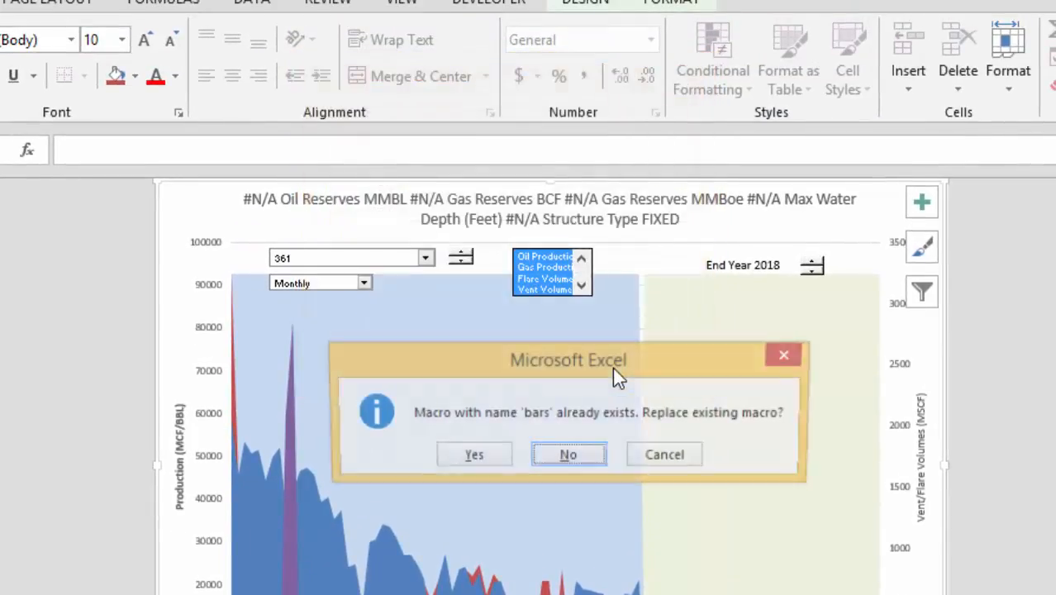
{"action": "key", "text": "Tab"}
{"action": "key", "text": "Return"}
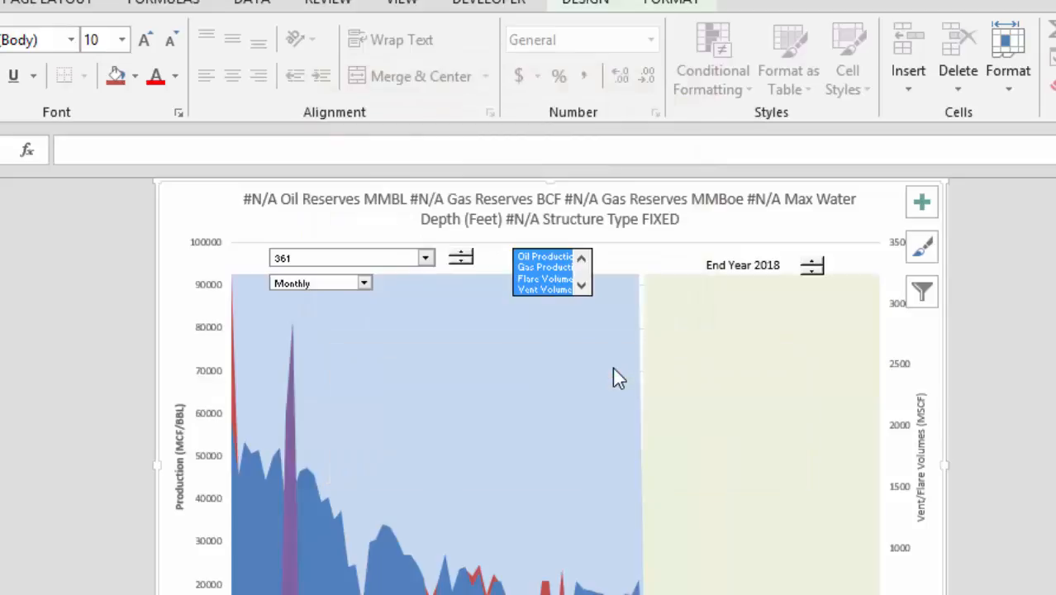
Start recording a macro named temp1 stored in this workbook
{"action": "right_click", "coordinate": [614, 370]}
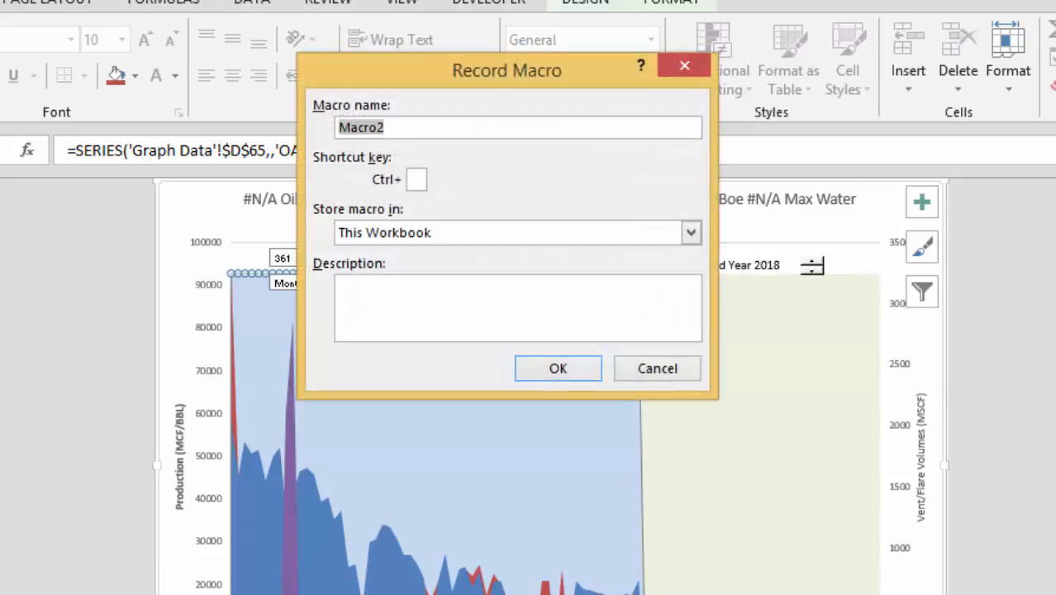
{"action": "key", "text": "BackSpace"}
{"action": "type", "text": "temp1"}
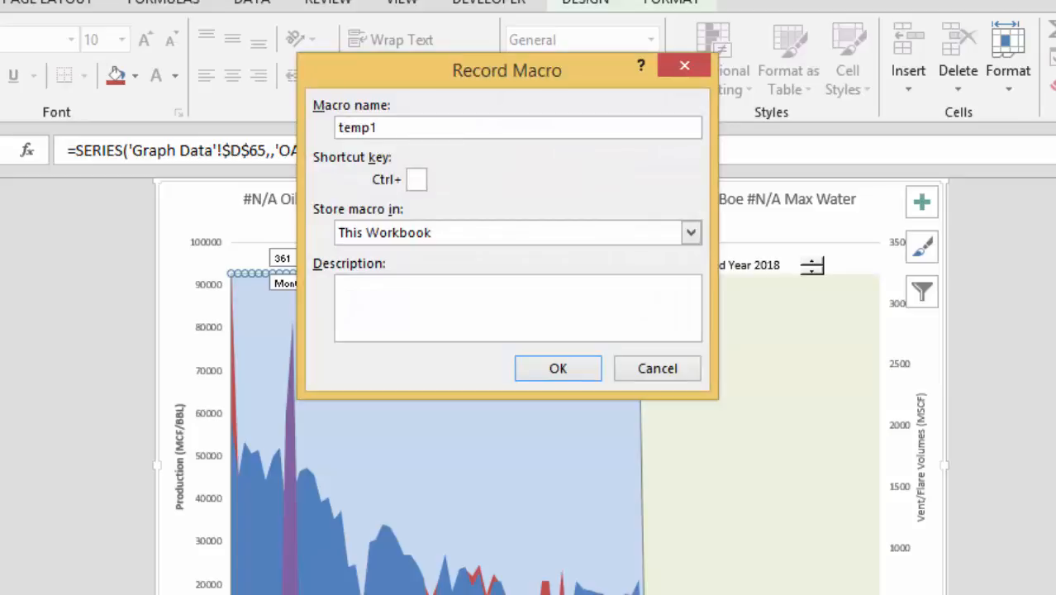
{"action": "key", "text": "Return"}
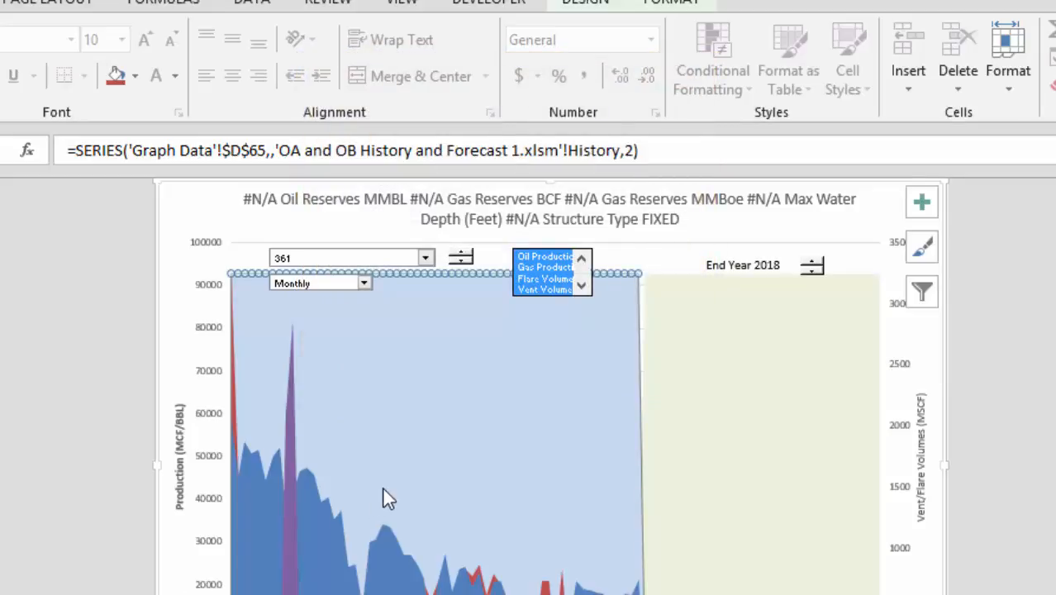
Open the series chart-type settings and set Gas Production and Oil Production to Clustered Column
{"action": "left_click", "coordinate": [307, 542]}
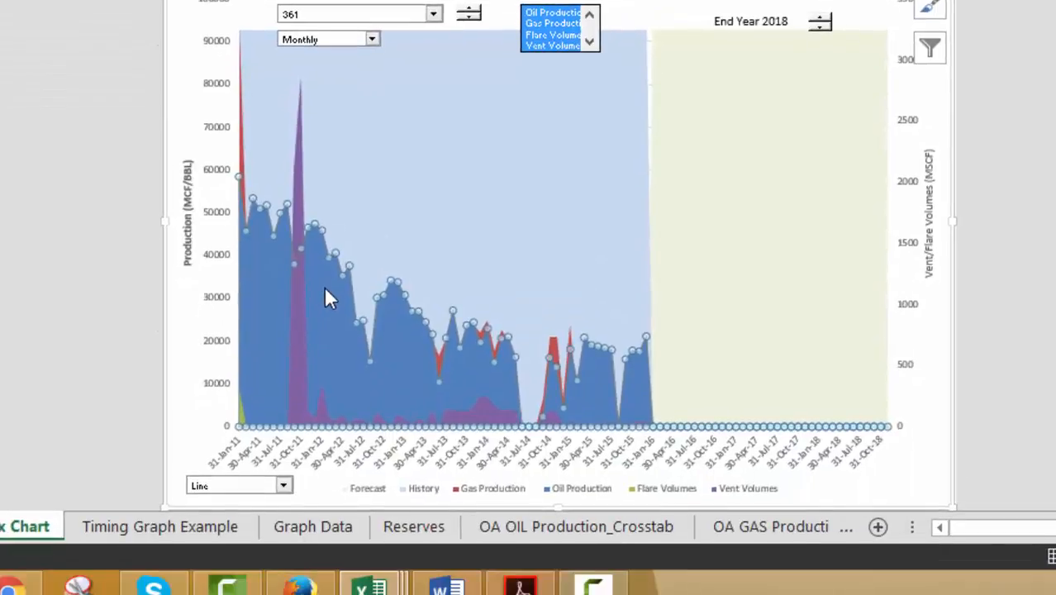
{"action": "right_click", "coordinate": [335, 254]}
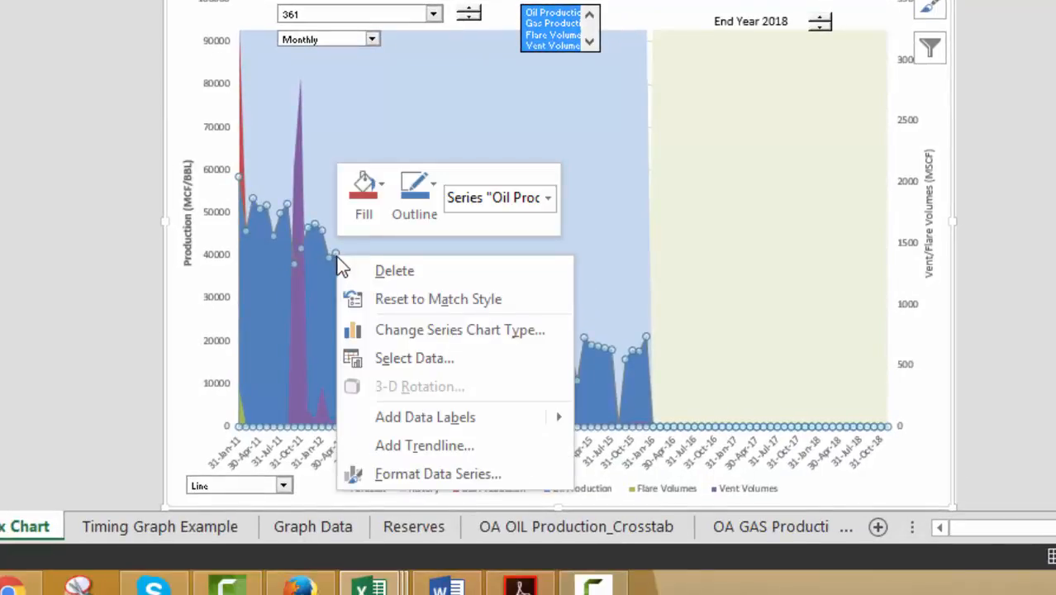
{"action": "left_click", "coordinate": [441, 335]}
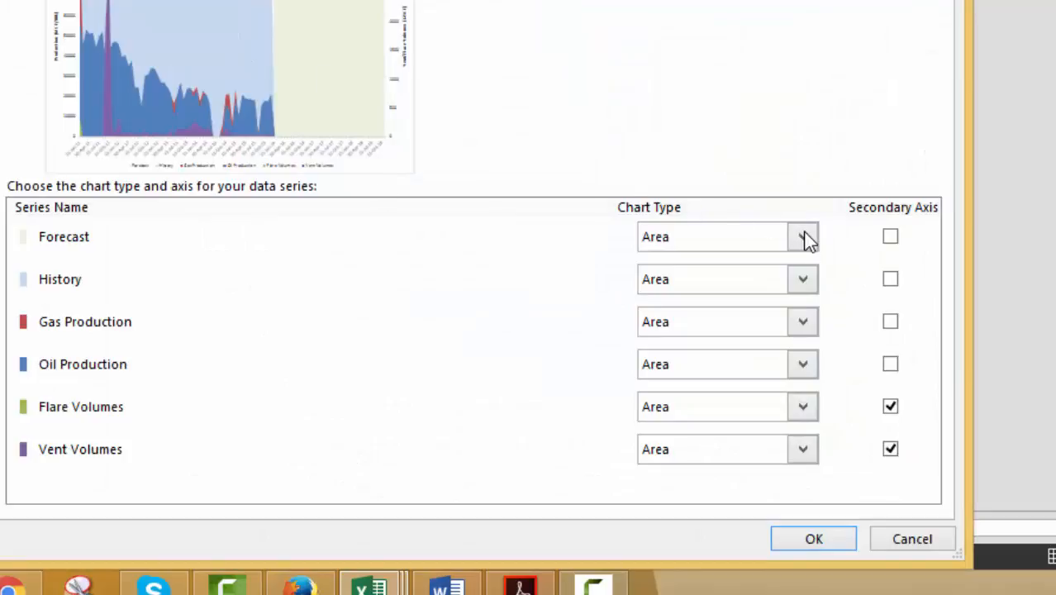
{"action": "left_click", "coordinate": [804, 322]}
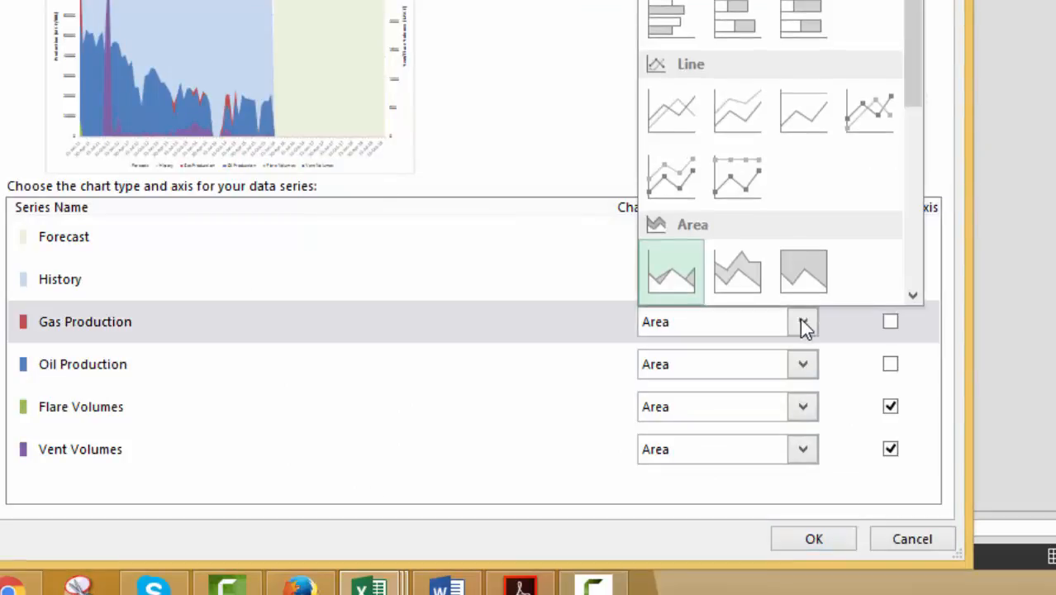
{"action": "scroll", "coordinate": [696, 71], "scroll_direction": "up", "scroll_amount": 3}
{"action": "left_click", "coordinate": [696, 71]}
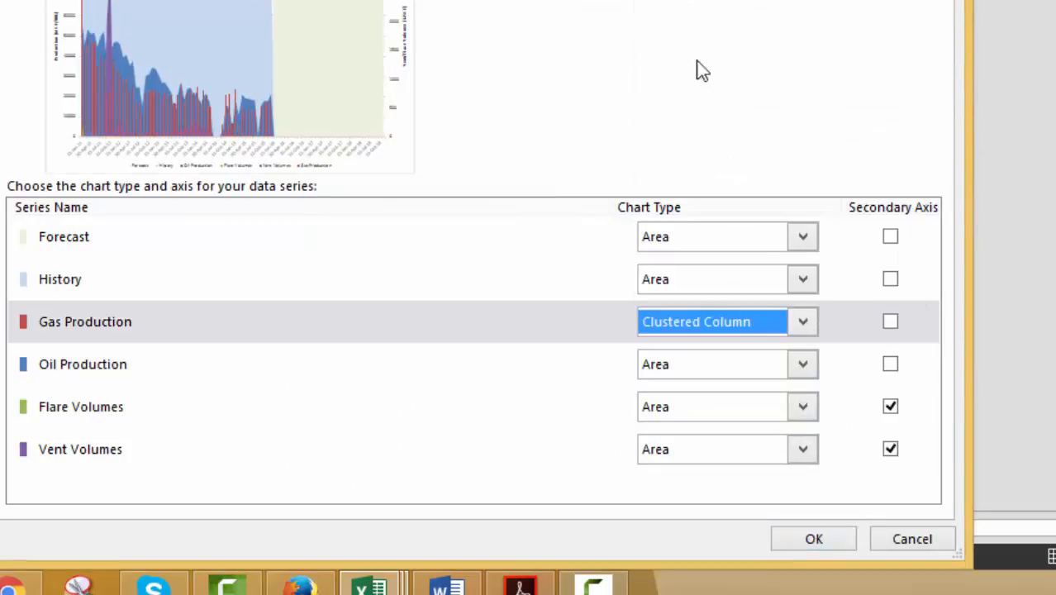
{"action": "left_click", "coordinate": [801, 364]}
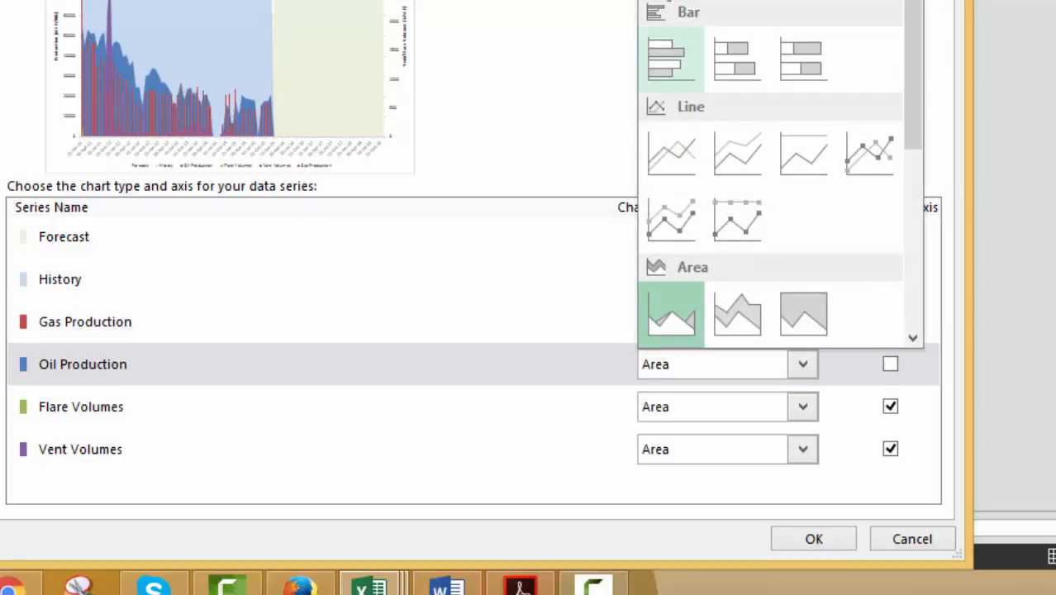
{"action": "left_click", "coordinate": [676, 0]}
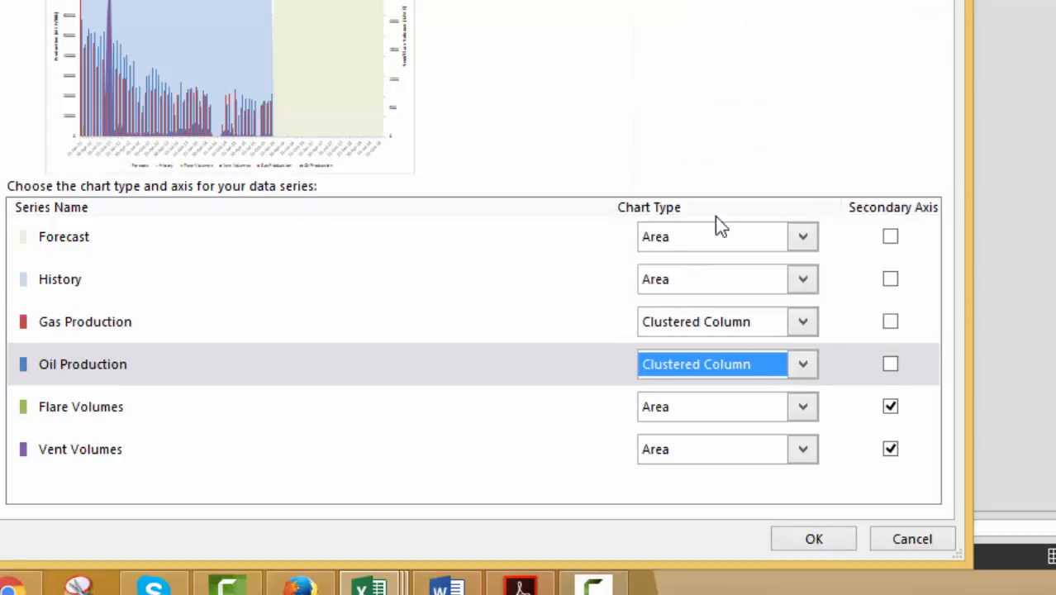
Set Flare Volumes and Vent Volumes to Clustered Column and apply the chart-type changes
{"action": "left_click", "coordinate": [807, 413]}
{"action": "left_click", "coordinate": [665, 20]}
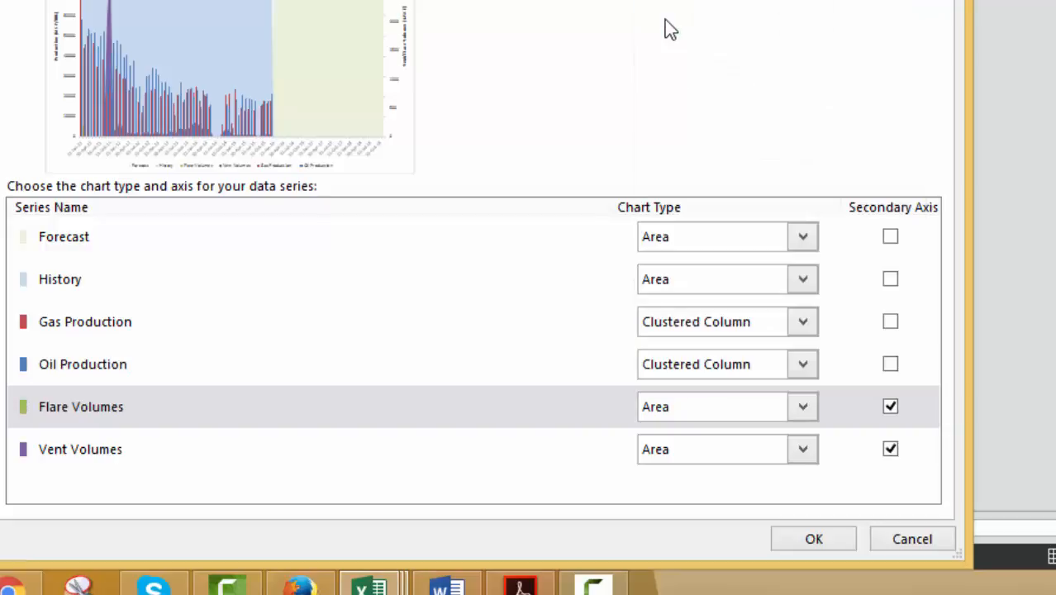
{"action": "left_click", "coordinate": [804, 448]}
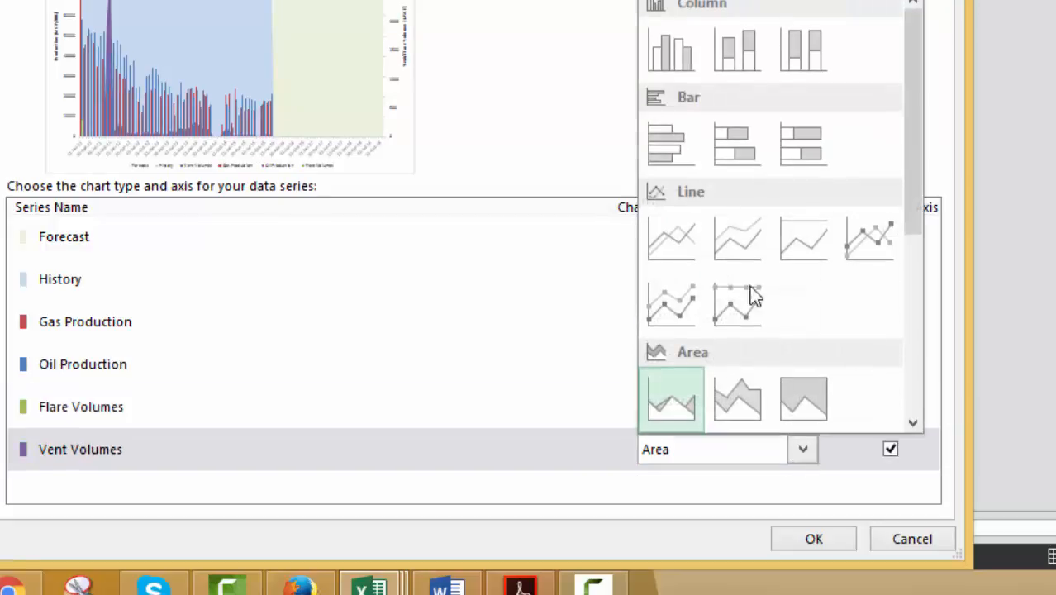
{"action": "left_click", "coordinate": [670, 33]}
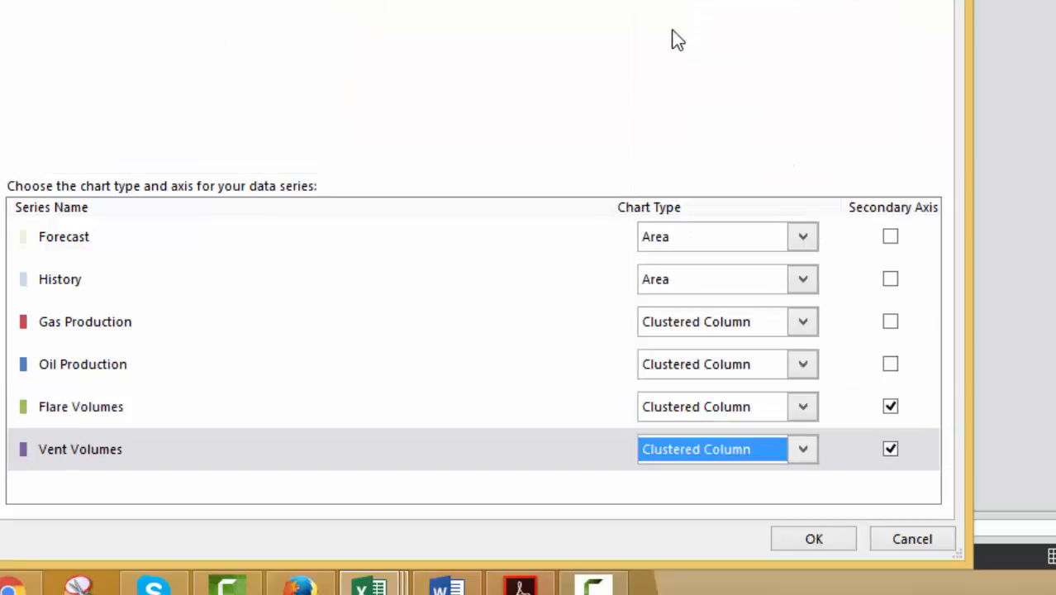
{"action": "left_click", "coordinate": [823, 537]}
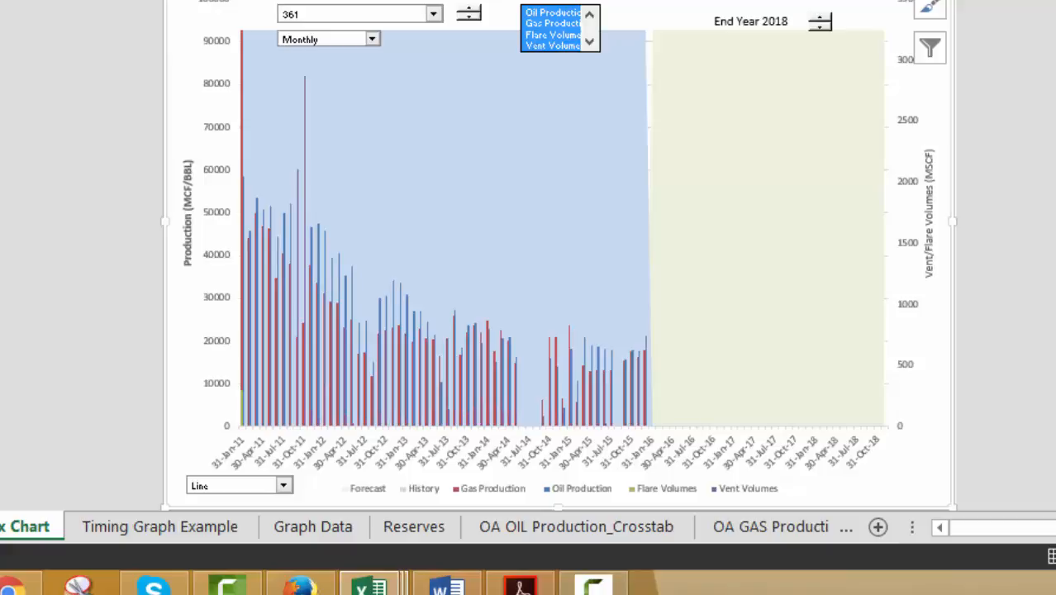
{"action": "right_click", "coordinate": [319, 248]}
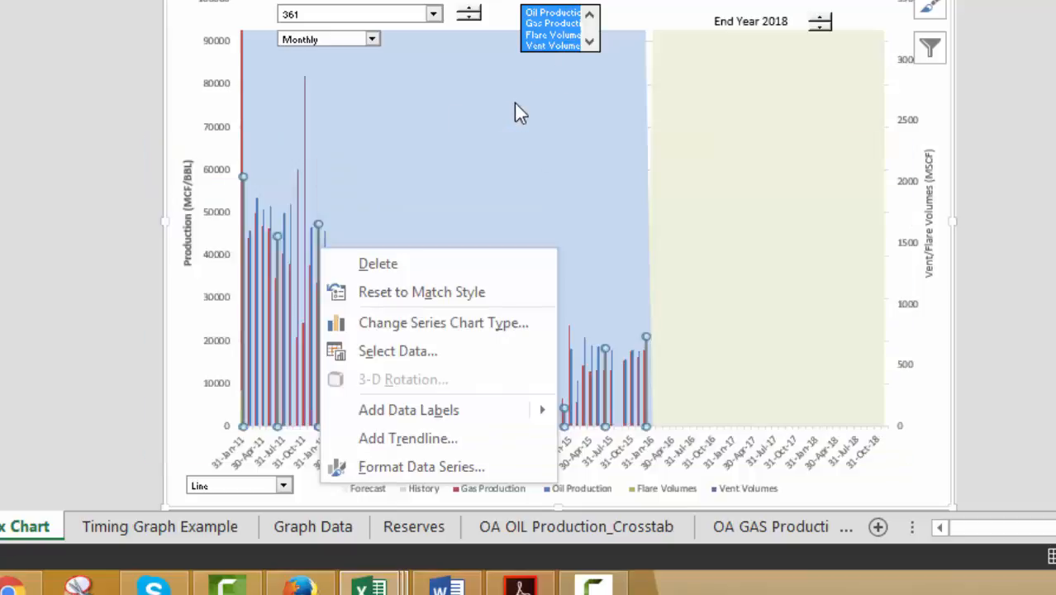
{"action": "key", "text": "Escape"}
{"action": "key", "text": "Escape"}
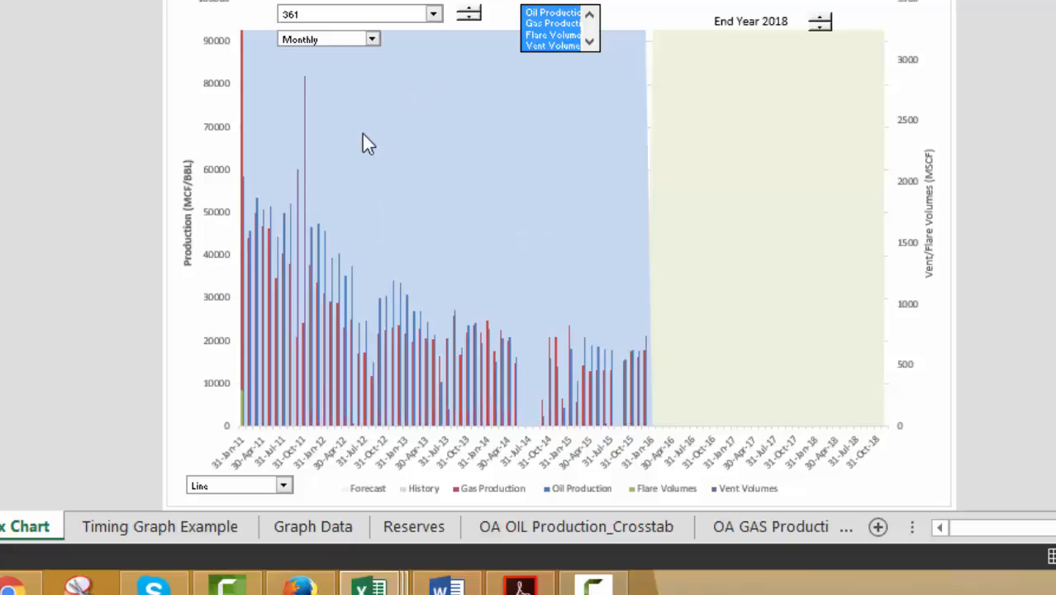
{"action": "right_click", "coordinate": [396, 130]}
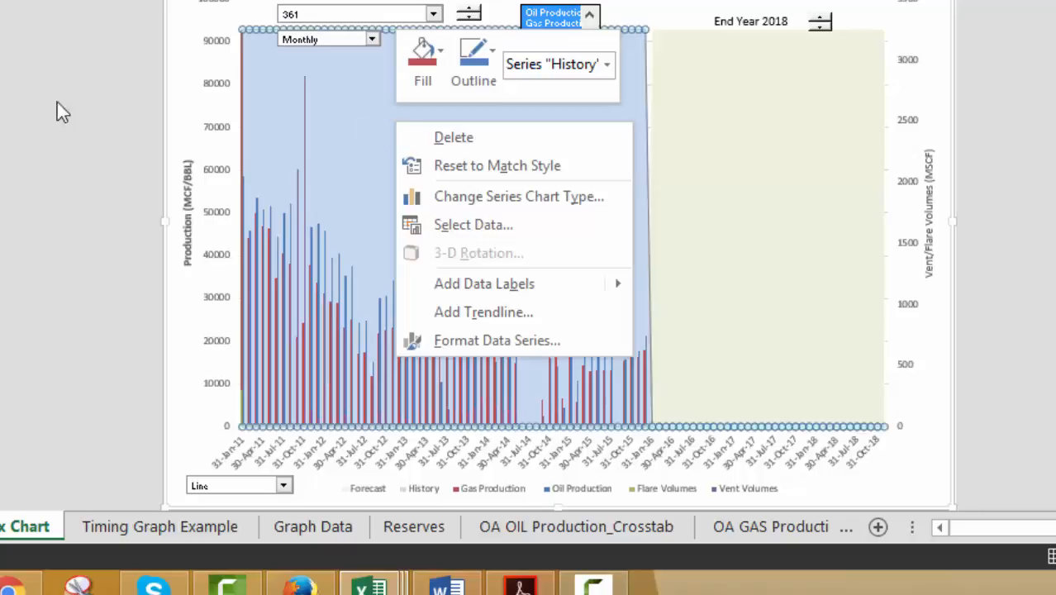
{"action": "key", "text": "Escape"}
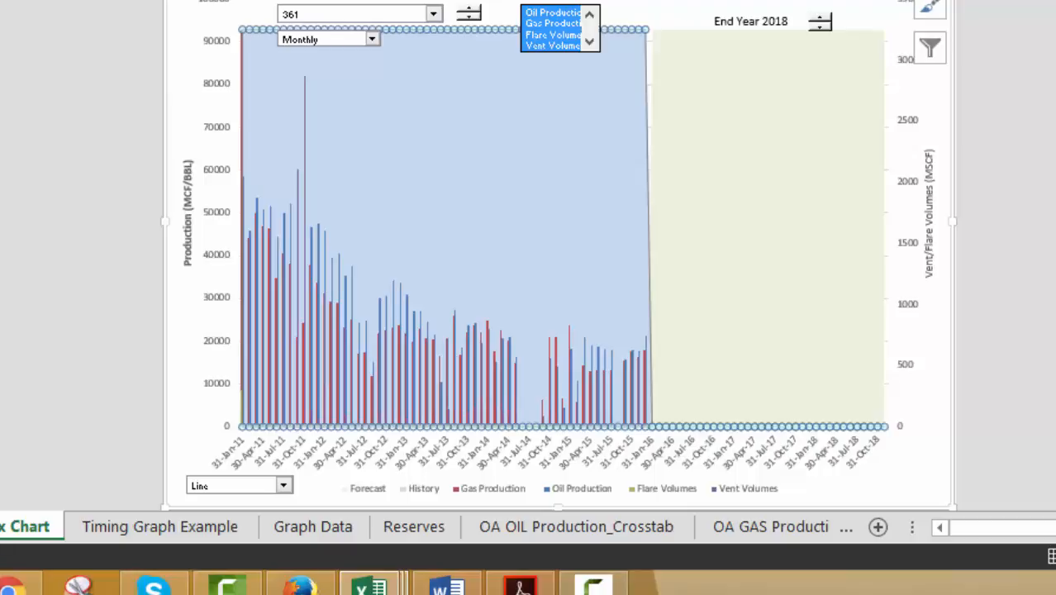
Open the bar macro from the macro list in the VBA editor to review its code
{"action": "key", "text": "alt+F8"}
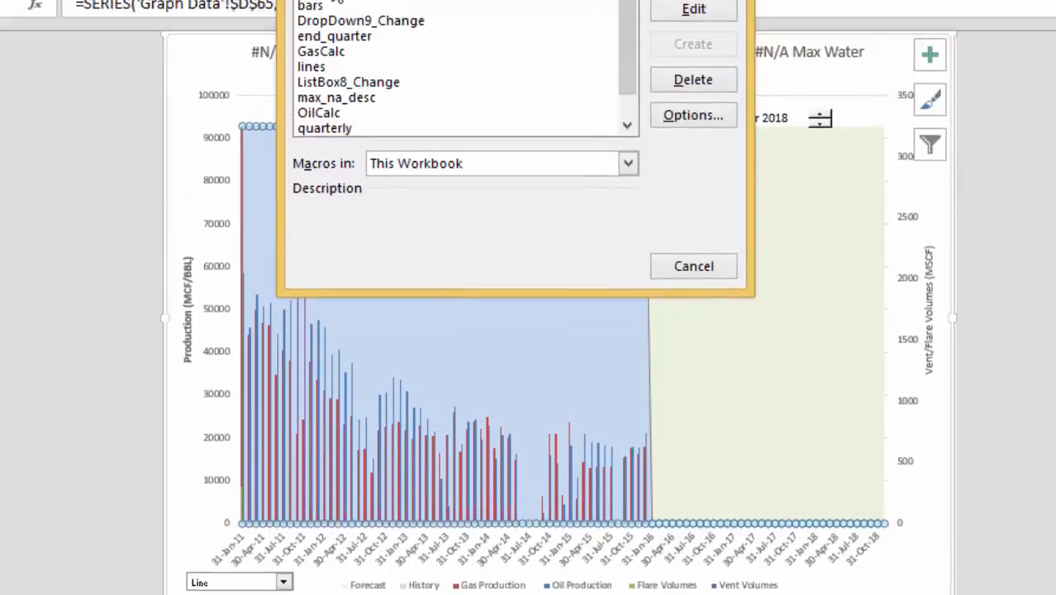
{"action": "type", "text": "bar"}
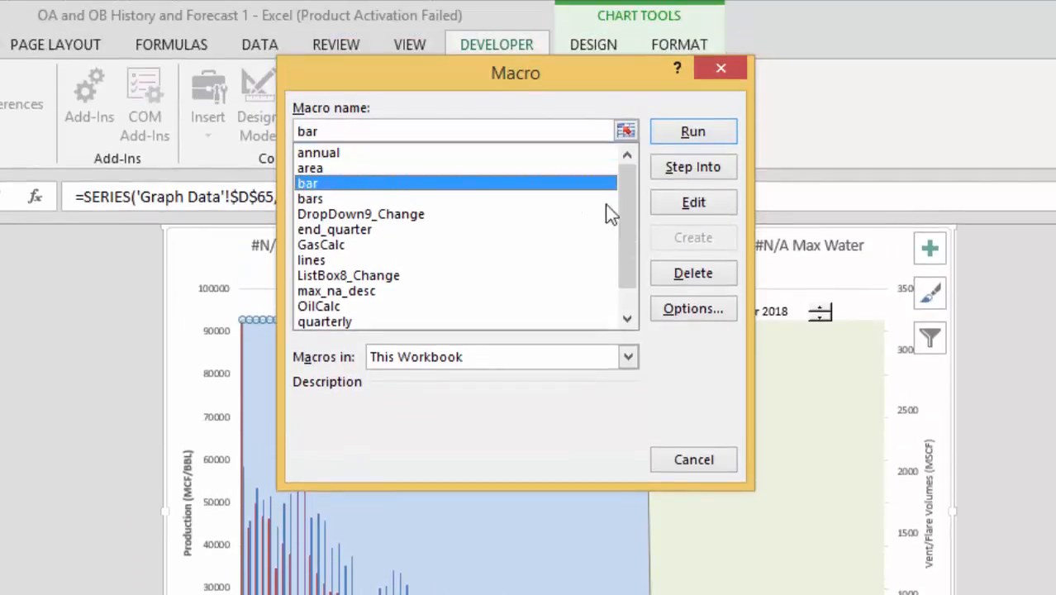
{"action": "left_click", "coordinate": [678, 204]}
{"action": "key", "text": "Down"}
{"action": "key", "text": "Down"}
{"action": "key", "text": "Down"}
{"action": "key", "text": "Down"}
{"action": "key", "text": "Down"}
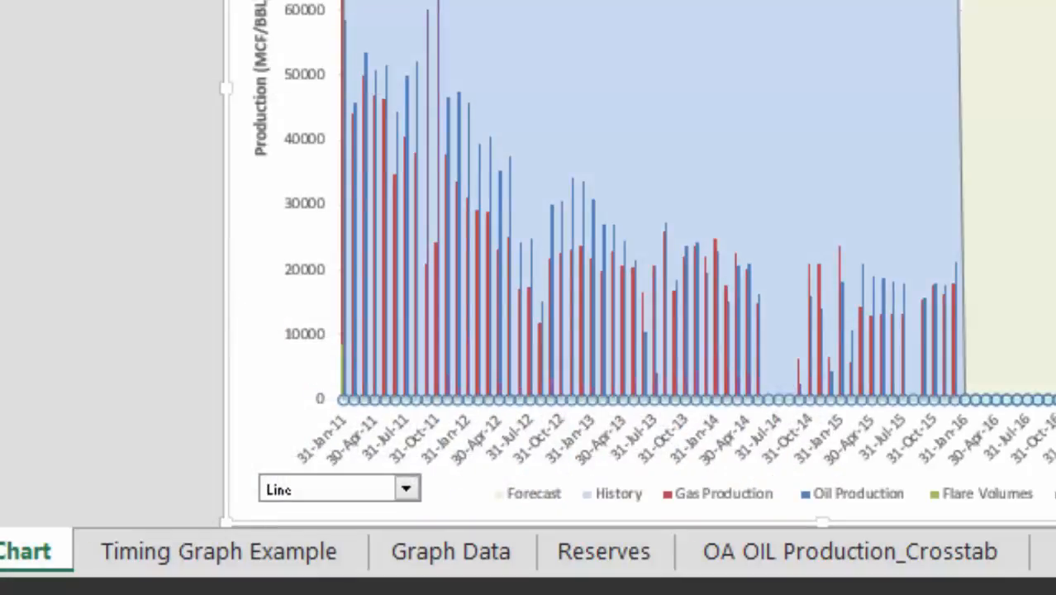
Open the bars macro for editing and read through the bars, lines and area macro code
{"action": "right_click", "coordinate": [570, 2]}
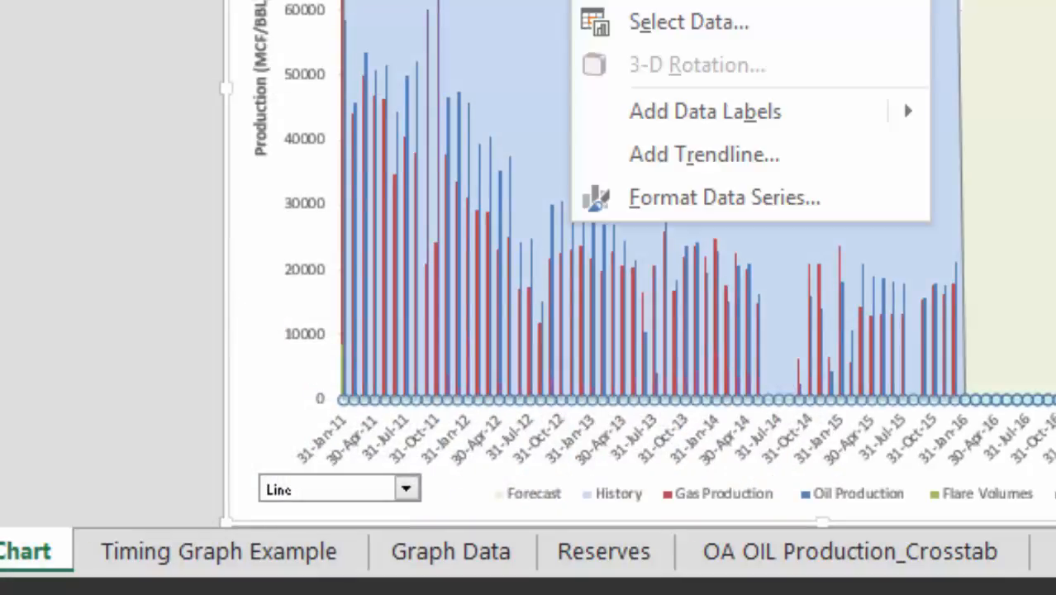
{"action": "left_click", "coordinate": [689, 2]}
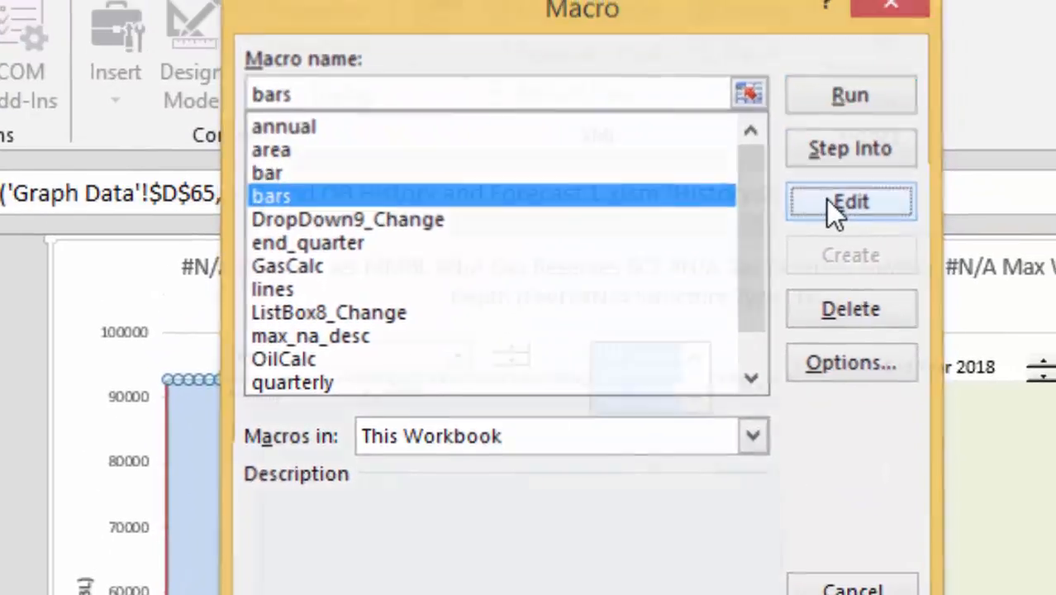
{"action": "left_click", "coordinate": [827, 203]}
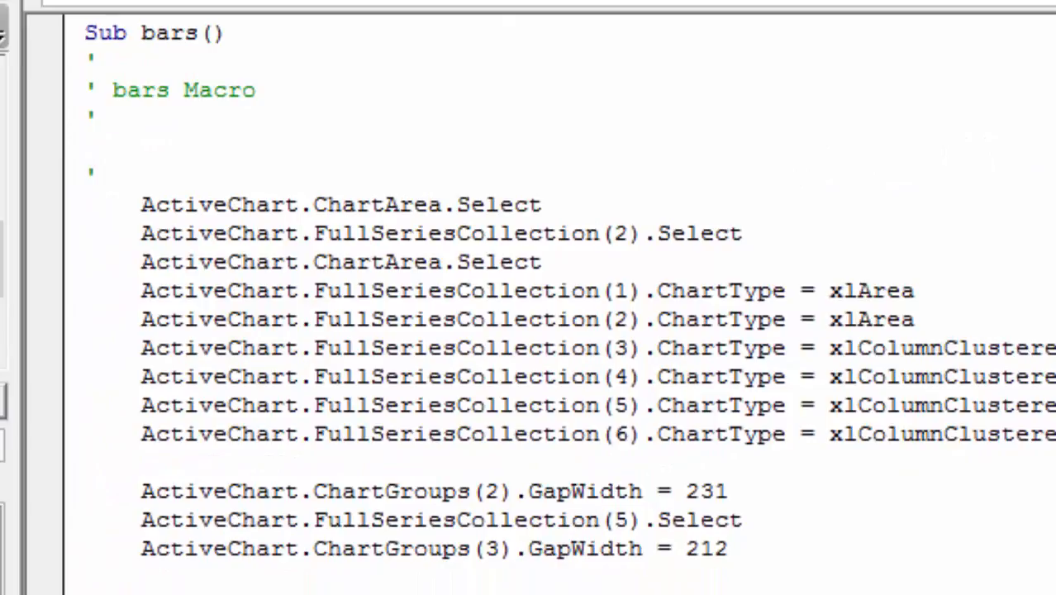
{"action": "key", "text": "Up"}
{"action": "key", "text": "Up"}
{"action": "key", "text": "Up"}
{"action": "key", "text": "Up"}
{"action": "key", "text": "Up"}
{"action": "key", "text": "Up"}
{"action": "key", "text": "Up"}
{"action": "key", "text": "Up"}
{"action": "key", "text": "Up"}
{"action": "key", "text": "Up"}
{"action": "key", "text": "Up"}
{"action": "key", "text": "Up"}
{"action": "key", "text": "Up"}
{"action": "key", "text": "Up"}
{"action": "key", "text": "Up"}
{"action": "key", "text": "Up"}
{"action": "key", "text": "Up"}
{"action": "key", "text": "Up"}
{"action": "key", "text": "Up"}
{"action": "key", "text": "Up"}
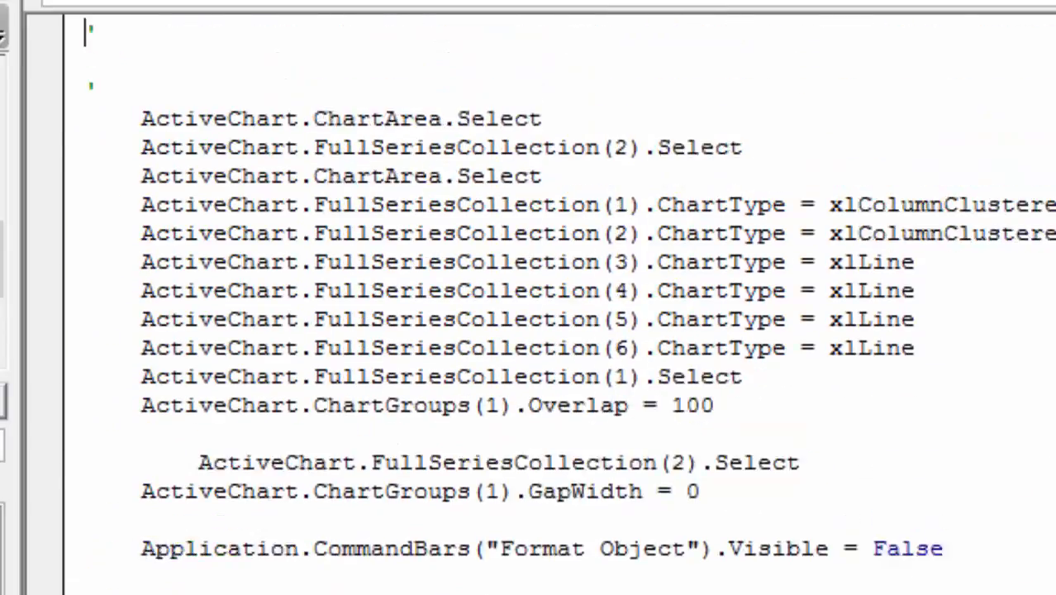
{"action": "key", "text": "Up"}
{"action": "key", "text": "Up"}
{"action": "key", "text": "Up"}
{"action": "key", "text": "Up"}
{"action": "key", "text": "Up"}
{"action": "key", "text": "Up"}
{"action": "key", "text": "Up"}
{"action": "key", "text": "Up"}
{"action": "key", "text": "Up"}
{"action": "key", "text": "Up"}
{"action": "key", "text": "Up"}
{"action": "key", "text": "Up"}
{"action": "key", "text": "Up"}
{"action": "key", "text": "Up"}
{"action": "key", "text": "Down"}
{"action": "key", "text": "Down"}
{"action": "key", "text": "Down"}
{"action": "key", "text": "Down"}
{"action": "key", "text": "Down"}
{"action": "key", "text": "Down"}
{"action": "key", "text": "Down"}
{"action": "key", "text": "Down"}
{"action": "key", "text": "Down"}
{"action": "key", "text": "Down"}
{"action": "key", "text": "Down"}
{"action": "key", "text": "Down"}
{"action": "key", "text": "Down"}
{"action": "key", "text": "Down"}
{"action": "key", "text": "Down"}
{"action": "key", "text": "Down"}
{"action": "key", "text": "Down"}
{"action": "key", "text": "Down"}
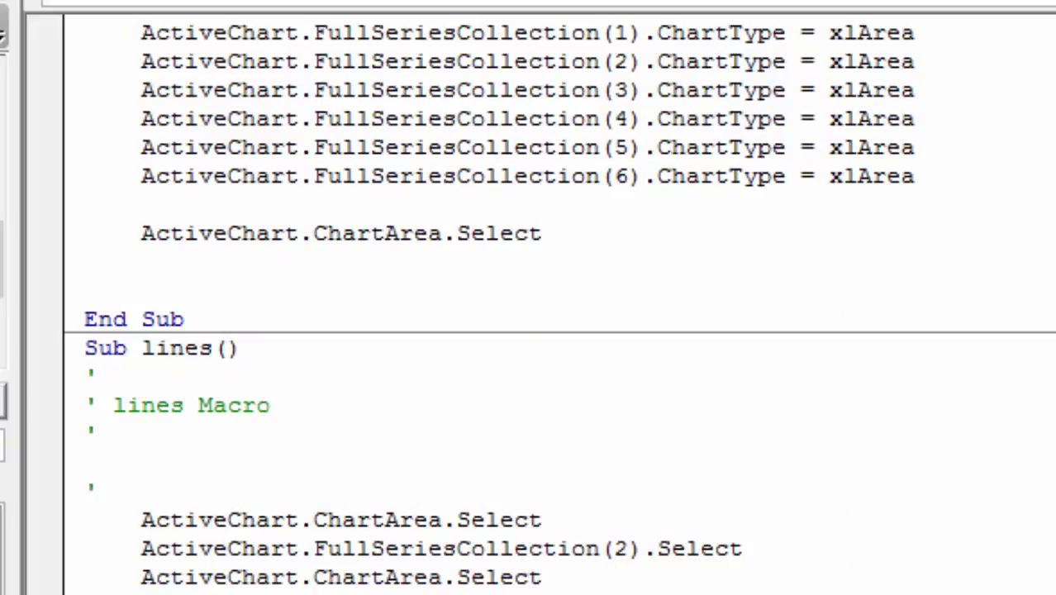
{"action": "key", "text": "Up"}
{"action": "key", "text": "Up"}
{"action": "key", "text": "Up"}
{"action": "key", "text": "Up"}
{"action": "key", "text": "Up"}
{"action": "key", "text": "Up"}
{"action": "key", "text": "Up"}
{"action": "key", "text": "Up"}
{"action": "key", "text": "Up"}
{"action": "key", "text": "Up"}
{"action": "key", "text": "Up"}
{"action": "key", "text": "Up"}
{"action": "key", "text": "Up"}
{"action": "key", "text": "Up"}
{"action": "key", "text": "Up"}
{"action": "key", "text": "Up"}
{"action": "key", "text": "Up"}
{"action": "key", "text": "Up"}
{"action": "key", "text": "Up"}
{"action": "key", "text": "Up"}
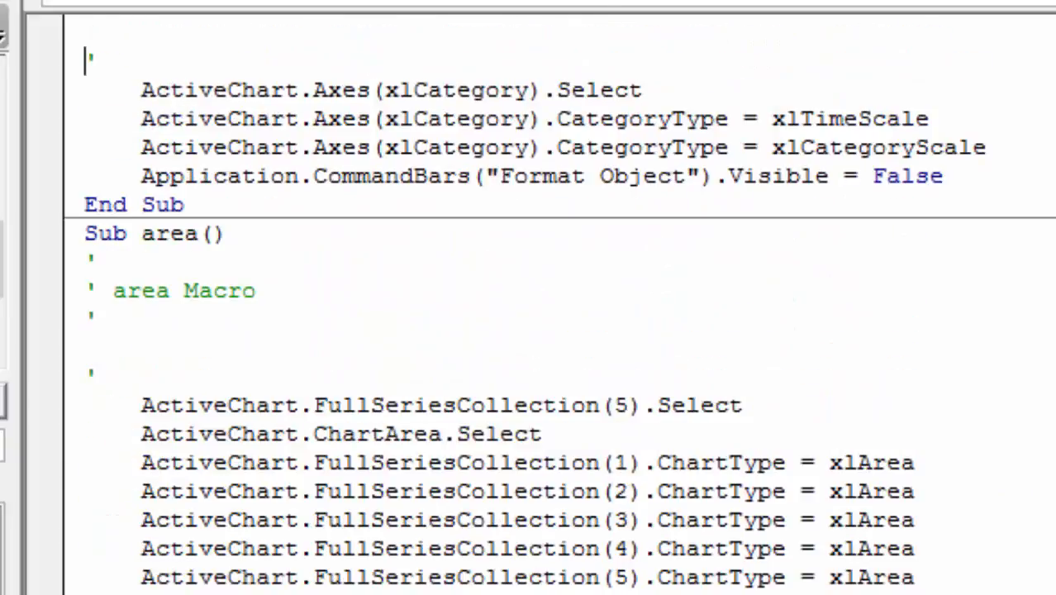
{"action": "key", "text": "Down"}
{"action": "key", "text": "Down"}
{"action": "key", "text": "Down"}
{"action": "key", "text": "Down"}
{"action": "key", "text": "Down"}
{"action": "key", "text": "Down"}
{"action": "key", "text": "Down"}
{"action": "key", "text": "Down"}
{"action": "key", "text": "Down"}
{"action": "key", "text": "Down"}
{"action": "key", "text": "Down"}
{"action": "key", "text": "Down"}
{"action": "key", "text": "Down"}
{"action": "key", "text": "Down"}
{"action": "key", "text": "Down"}
{"action": "key", "text": "Down"}
{"action": "key", "text": "Down"}
{"action": "key", "text": "Down"}
{"action": "key", "text": "Down"}
{"action": "key", "text": "Down"}
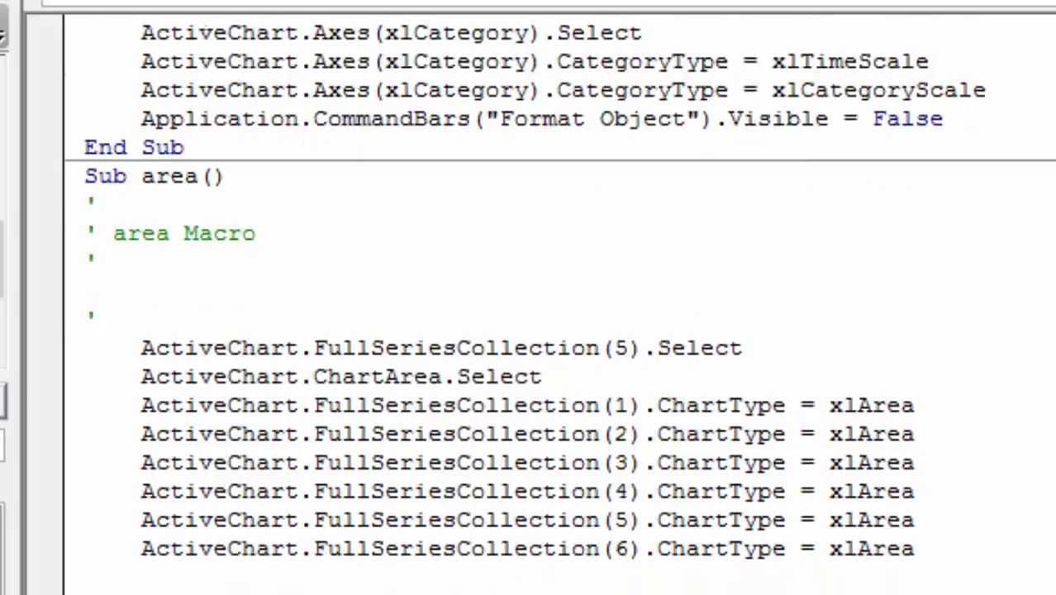
{"action": "key", "text": "Down"}
{"action": "key", "text": "Down"}
{"action": "key", "text": "Down"}
{"action": "key", "text": "Down"}
{"action": "key", "text": "Down"}
{"action": "key", "text": "Down"}
{"action": "key", "text": "Down"}
{"action": "key", "text": "Down"}
{"action": "key", "text": "Down"}
{"action": "key", "text": "Down"}
{"action": "key", "text": "Down"}
{"action": "key", "text": "Down"}
{"action": "key", "text": "Down"}
{"action": "key", "text": "Down"}
{"action": "key", "text": "Down"}
{"action": "key", "text": "Down"}
{"action": "key", "text": "Down"}
{"action": "key", "text": "Down"}
{"action": "key", "text": "Down"}
{"action": "key", "text": "Down"}
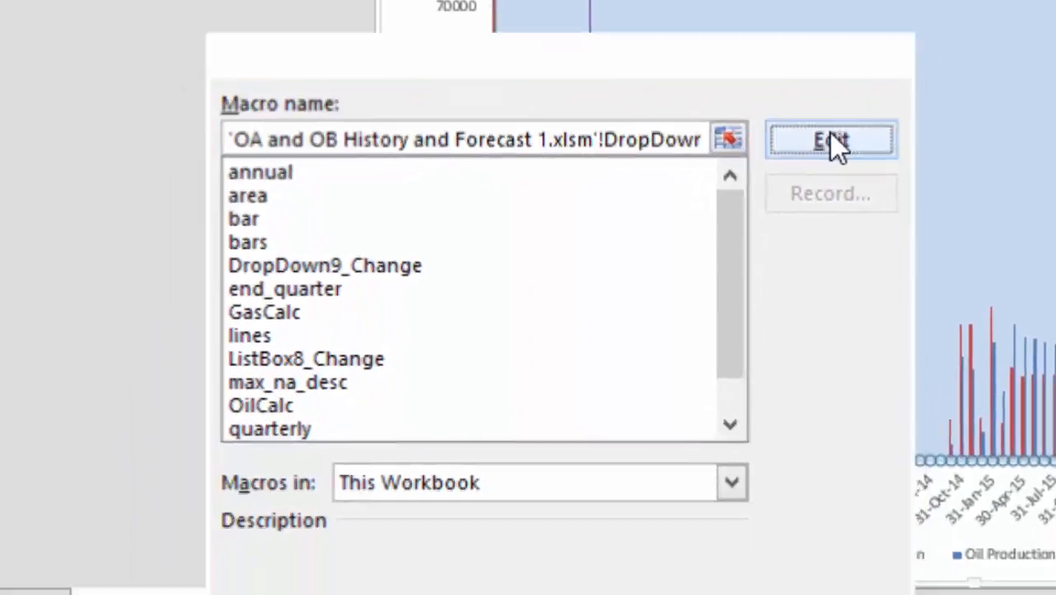
Open the DropDown9_Change macro and review its Select Case code for the style cell
{"action": "left_click", "coordinate": [787, 590]}
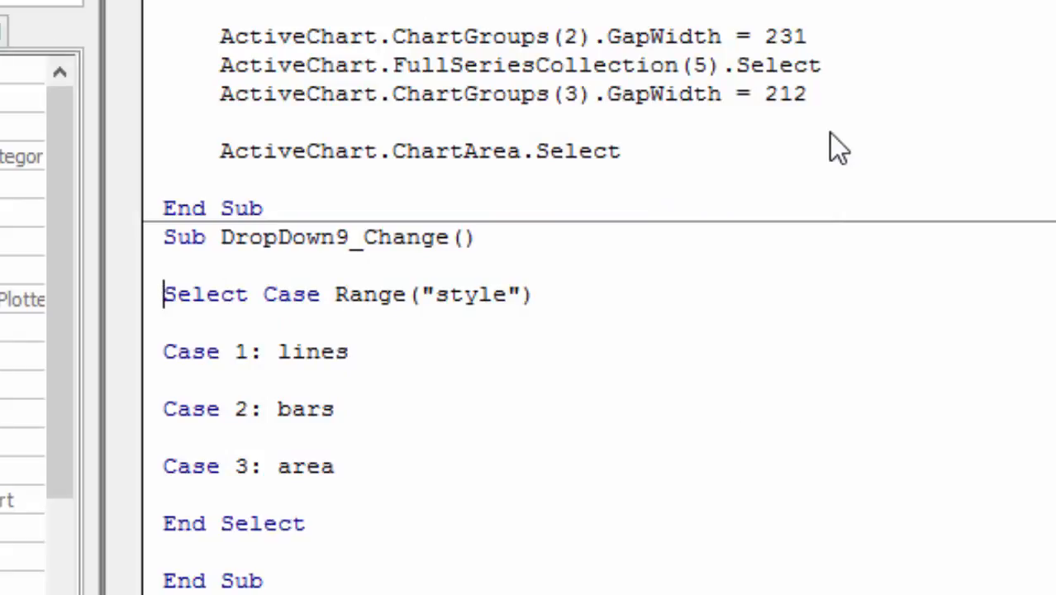
{"action": "key", "text": "Down"}
{"action": "key", "text": "Down"}
{"action": "key", "text": "Up"}
{"action": "key", "text": "Up"}
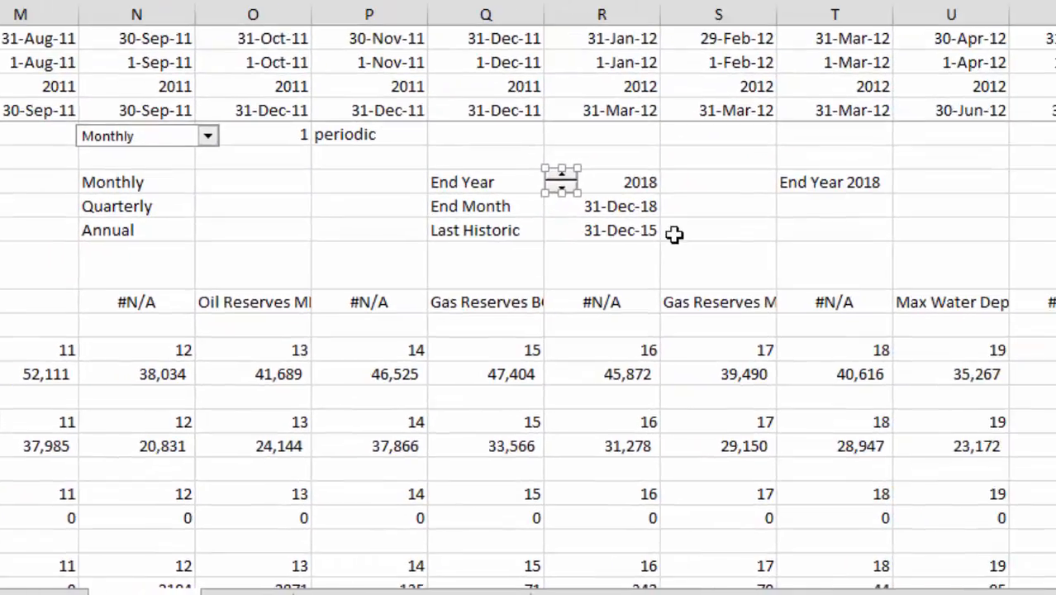
Browse the Graph Data sheet to locate the style dropdown and its Line, Bar, Area list
{"action": "left_click", "coordinate": [675, 234]}
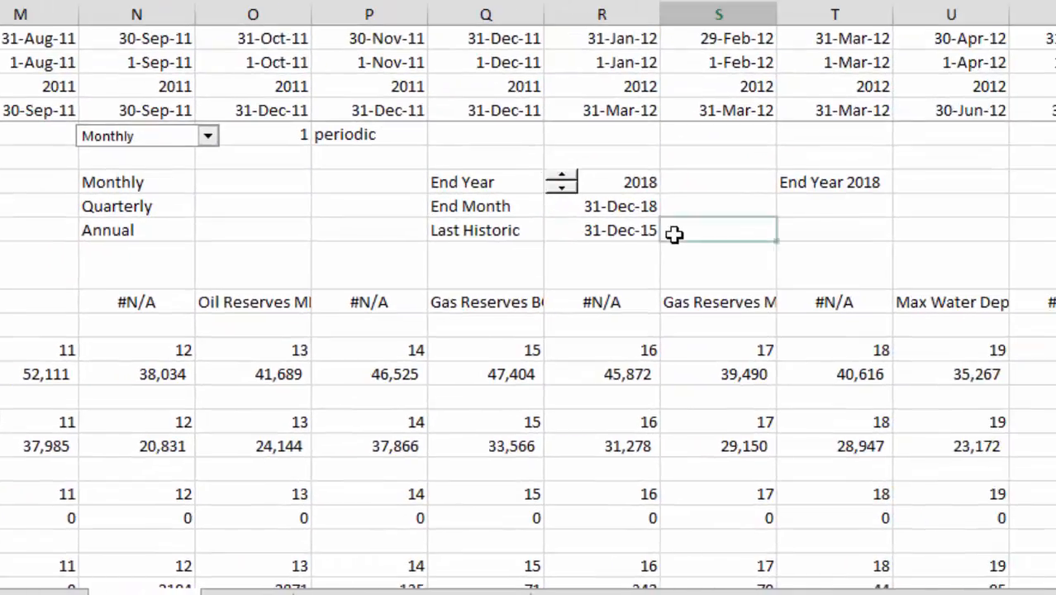
{"action": "key", "text": "Left"}
{"action": "key", "text": "Left"}
{"action": "key", "text": "Left"}
{"action": "key", "text": "Left"}
{"action": "key", "text": "Left"}
{"action": "key", "text": "Left"}
{"action": "key", "text": "Left"}
{"action": "key", "text": "Left"}
{"action": "key", "text": "Left"}
{"action": "key", "text": "Left"}
{"action": "key", "text": "Left"}
{"action": "key", "text": "Left"}
{"action": "key", "text": "Left"}
{"action": "key", "text": "Left"}
{"action": "key", "text": "Left"}
{"action": "key", "text": "Left"}
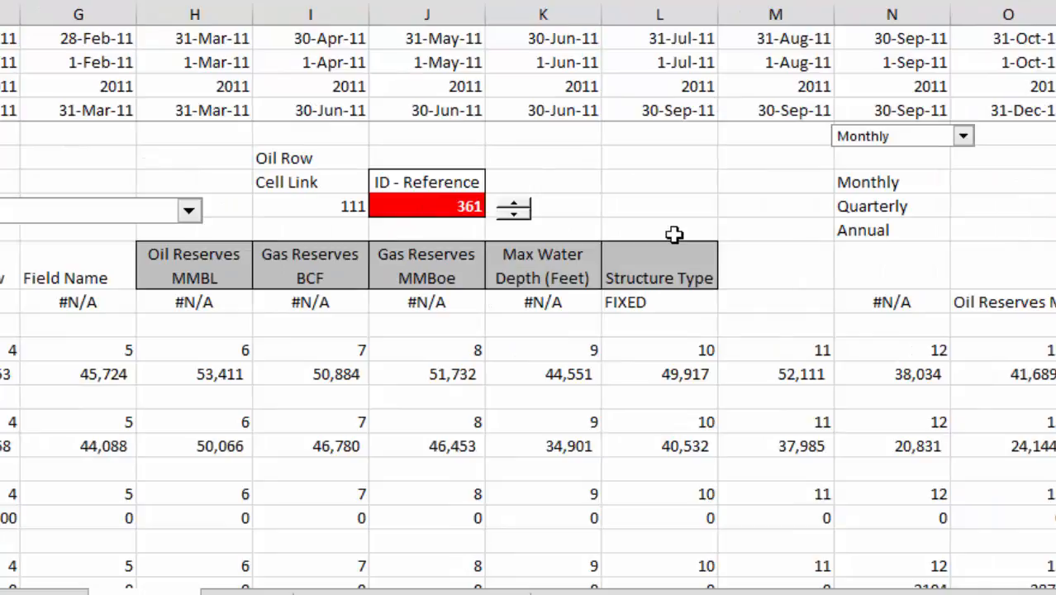
{"action": "key", "text": "Right"}
{"action": "key", "text": "Right"}
{"action": "key", "text": "Right"}
{"action": "key", "text": "Right"}
{"action": "key", "text": "Right"}
{"action": "key", "text": "Right"}
{"action": "key", "text": "Right"}
{"action": "key", "text": "Right"}
{"action": "key", "text": "Right"}
{"action": "key", "text": "Right"}
{"action": "key", "text": "Right"}
{"action": "key", "text": "Right"}
{"action": "key", "text": "Right"}
{"action": "key", "text": "Right"}
{"action": "key", "text": "Right"}
{"action": "key", "text": "Right"}
{"action": "key", "text": "Right"}
{"action": "key", "text": "Right"}
{"action": "key", "text": "Right"}
{"action": "key", "text": "Right"}
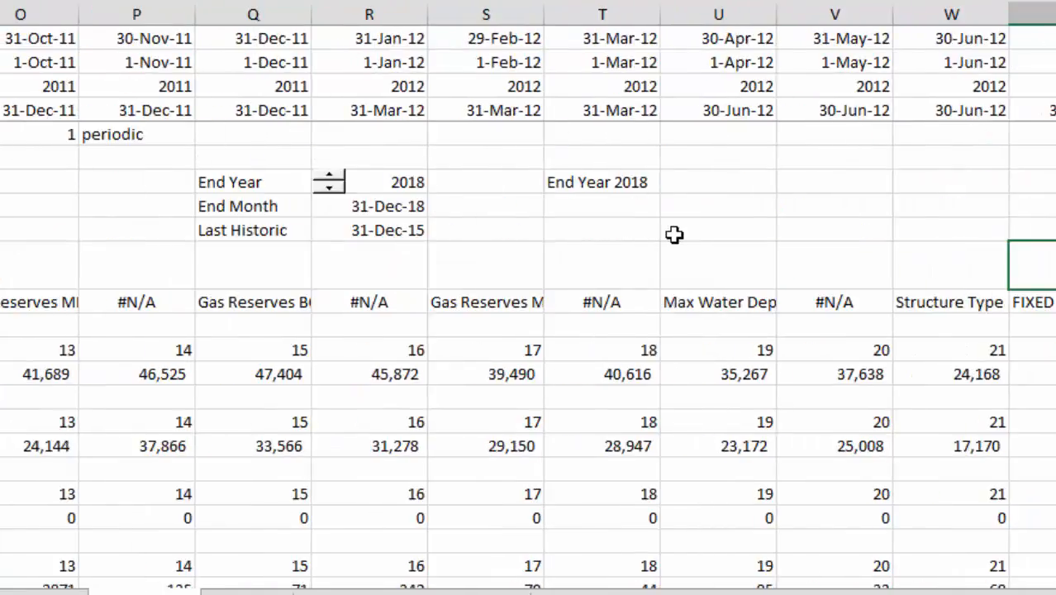
{"action": "key", "text": "Left"}
{"action": "key", "text": "Left"}
{"action": "key", "text": "Left"}
{"action": "key", "text": "Right"}
{"action": "key", "text": "Left"}
{"action": "key", "text": "Left"}
{"action": "key", "text": "Left"}
{"action": "key", "text": "Left"}
{"action": "key", "text": "Left"}
{"action": "key", "text": "Left"}
{"action": "key", "text": "Left"}
{"action": "key", "text": "Left"}
{"action": "key", "text": "Left"}
{"action": "key", "text": "Left"}
{"action": "key", "text": "Left"}
{"action": "key", "text": "Left"}
{"action": "key", "text": "Left"}
{"action": "key", "text": "Left"}
{"action": "key", "text": "Left"}
{"action": "key", "text": "Left"}
{"action": "key", "text": "Left"}
{"action": "key", "text": "Left"}
{"action": "key", "text": "Left"}
{"action": "key", "text": "Left"}
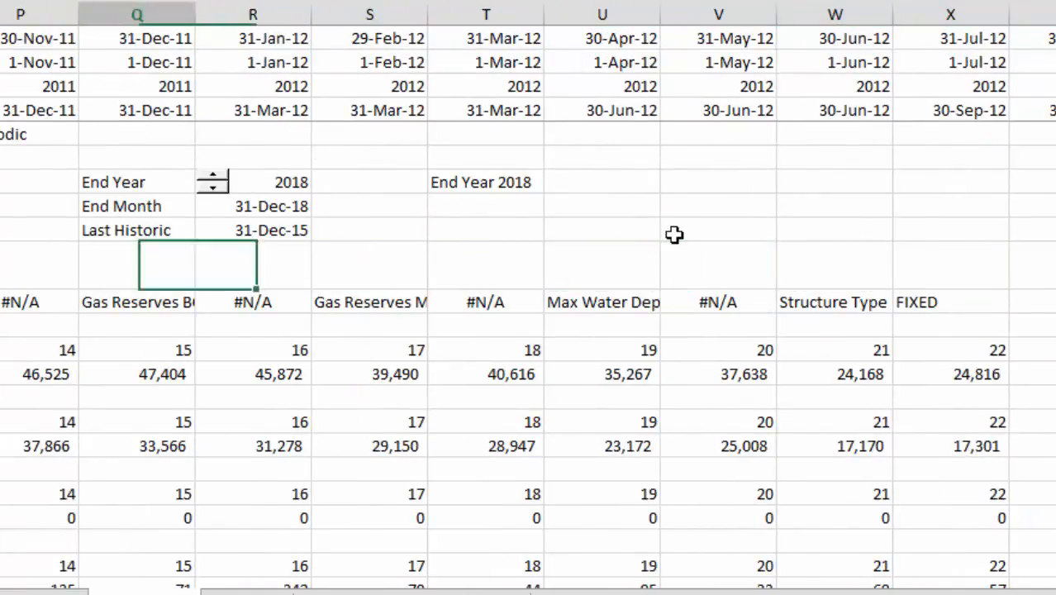
{"action": "scroll", "coordinate": [795, 261], "scroll_direction": "down", "scroll_amount": 7}
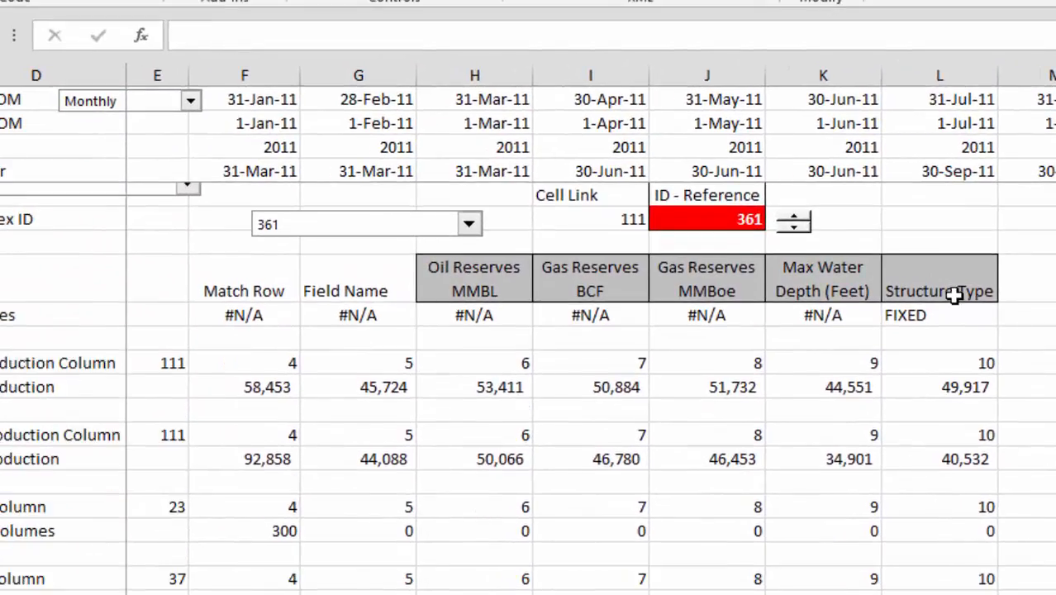
{"action": "scroll", "coordinate": [955, 295], "scroll_direction": "down", "scroll_amount": 6}
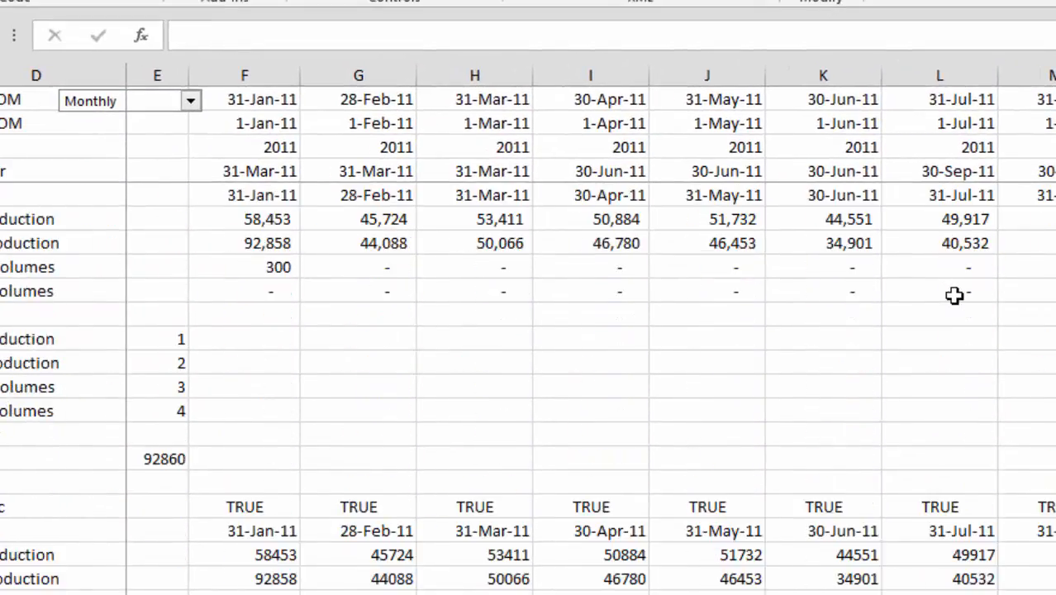
{"action": "scroll", "coordinate": [954, 295], "scroll_direction": "down", "scroll_amount": 6}
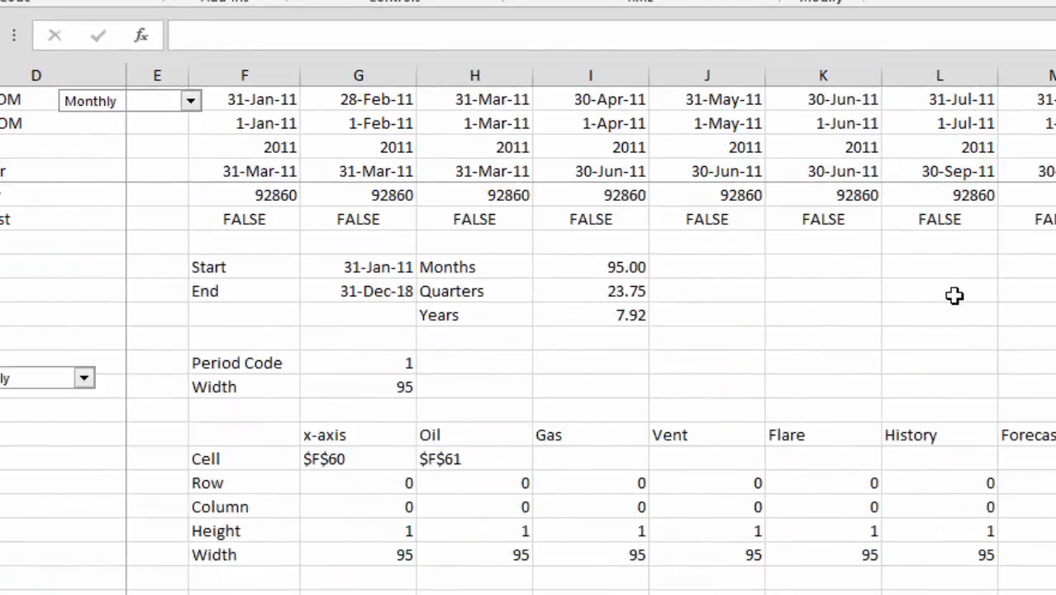
{"action": "scroll", "coordinate": [954, 295], "scroll_direction": "down", "scroll_amount": 2}
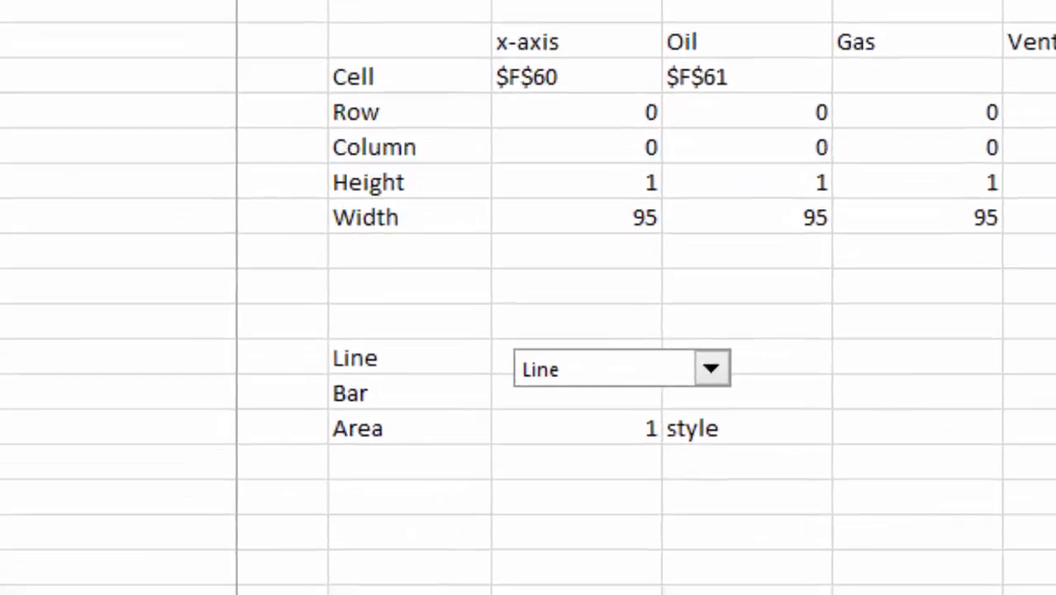
Copy the Line, Bar, Area list with its dropdown and style link cell to cells V6:W8 beside the End Year controls
{"action": "key", "text": "Right"}
{"action": "key", "text": "Right"}
{"action": "key", "text": "Right"}
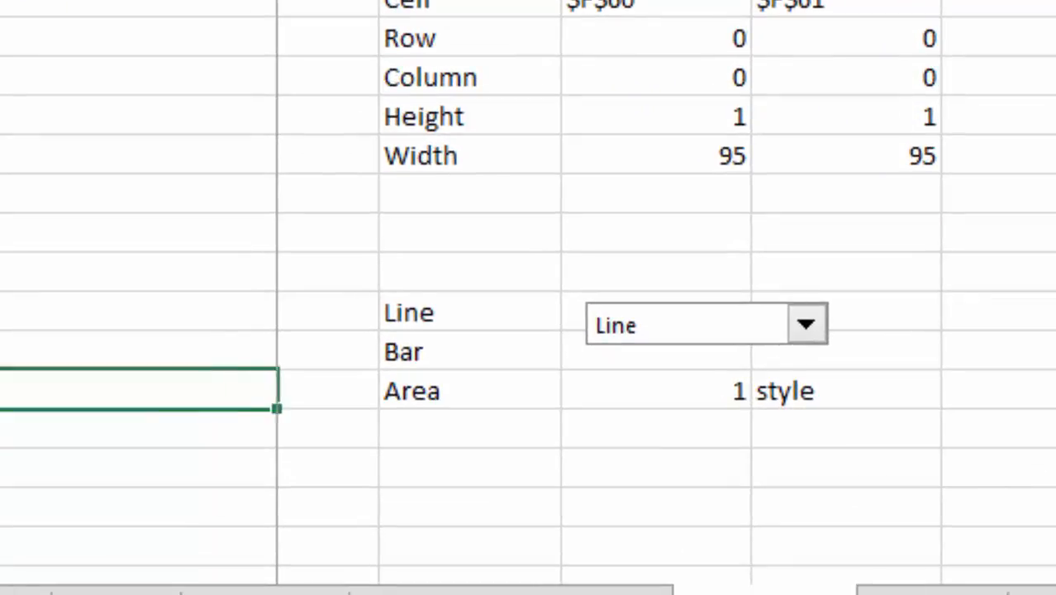
{"action": "key", "text": "Up"}
{"action": "key", "text": "Up"}
{"action": "key", "text": "shift+Down"}
{"action": "key", "text": "shift+Down"}
{"action": "key", "text": "shift+Down"}
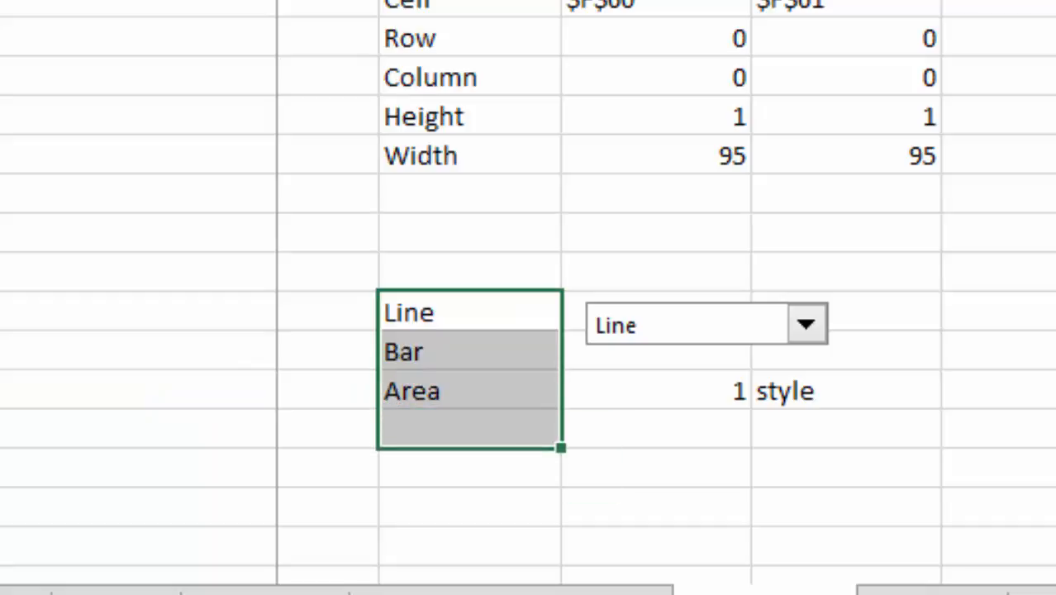
{"action": "key", "text": "shift+Right"}
{"action": "key", "text": "shift+Right"}
{"action": "key", "text": "ctrl+c"}
{"action": "key", "text": "ctrl+Up"}
{"action": "key", "text": "ctrl+Up"}
{"action": "key", "text": "ctrl+Up"}
{"action": "key", "text": "ctrl+Up"}
{"action": "key", "text": "ctrl+Up"}
{"action": "key", "text": "ctrl+Up"}
{"action": "key", "text": "ctrl+Up"}
{"action": "key", "text": "ctrl+Up"}
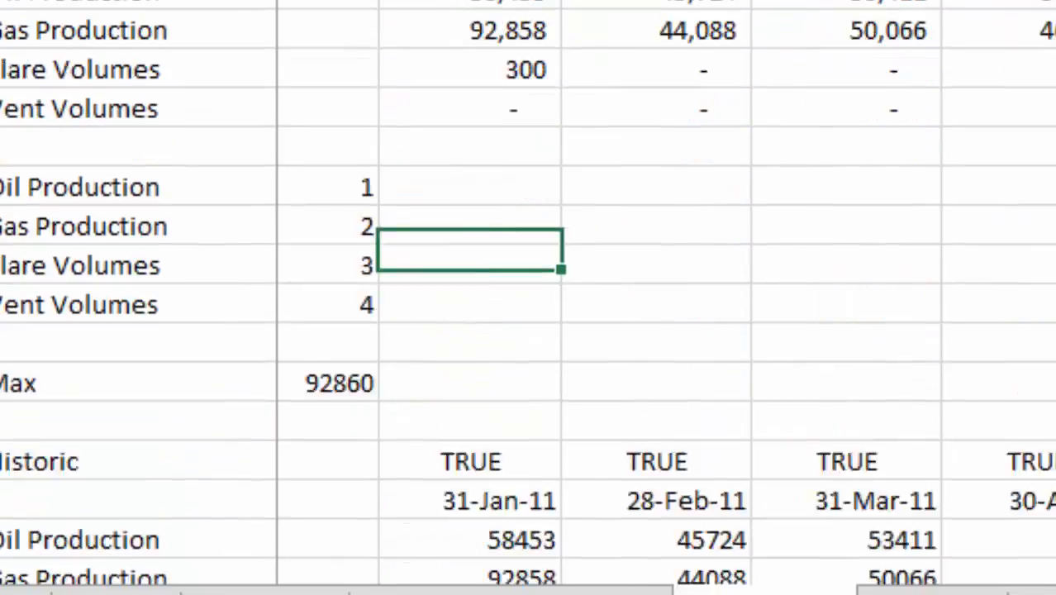
{"action": "key", "text": "Right"}
{"action": "key", "text": "Right"}
{"action": "key", "text": "Right"}
{"action": "key", "text": "Right"}
{"action": "key", "text": "Right"}
{"action": "key", "text": "Right"}
{"action": "key", "text": "Right"}
{"action": "key", "text": "Right"}
{"action": "key", "text": "Right"}
{"action": "key", "text": "Right"}
{"action": "key", "text": "Right"}
{"action": "key", "text": "Right"}
{"action": "key", "text": "Right"}
{"action": "key", "text": "Right"}
{"action": "key", "text": "Right"}
{"action": "key", "text": "Right"}
{"action": "key", "text": "Right"}
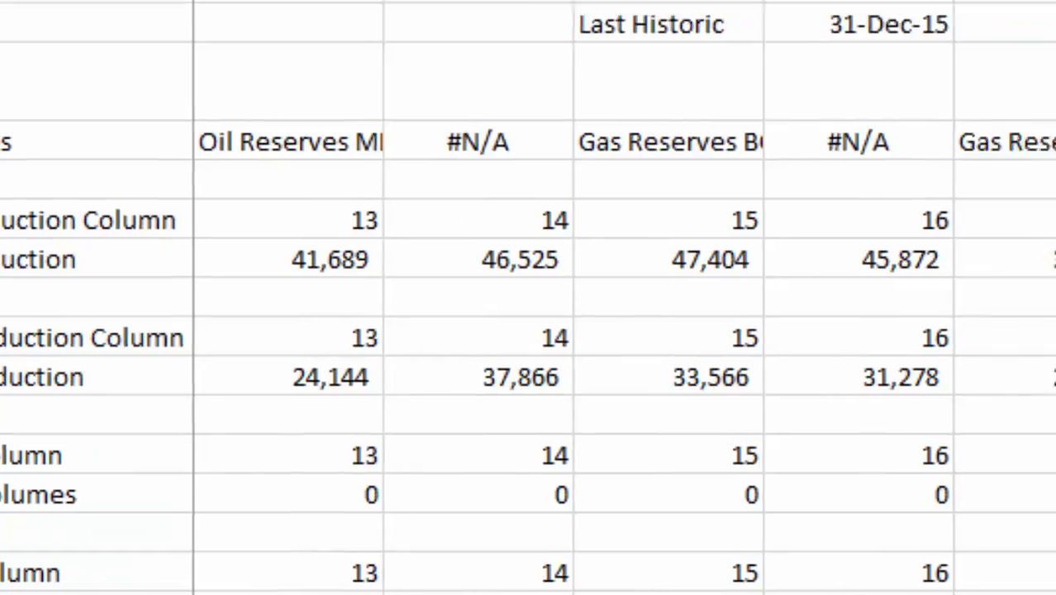
{"action": "key", "text": "Left"}
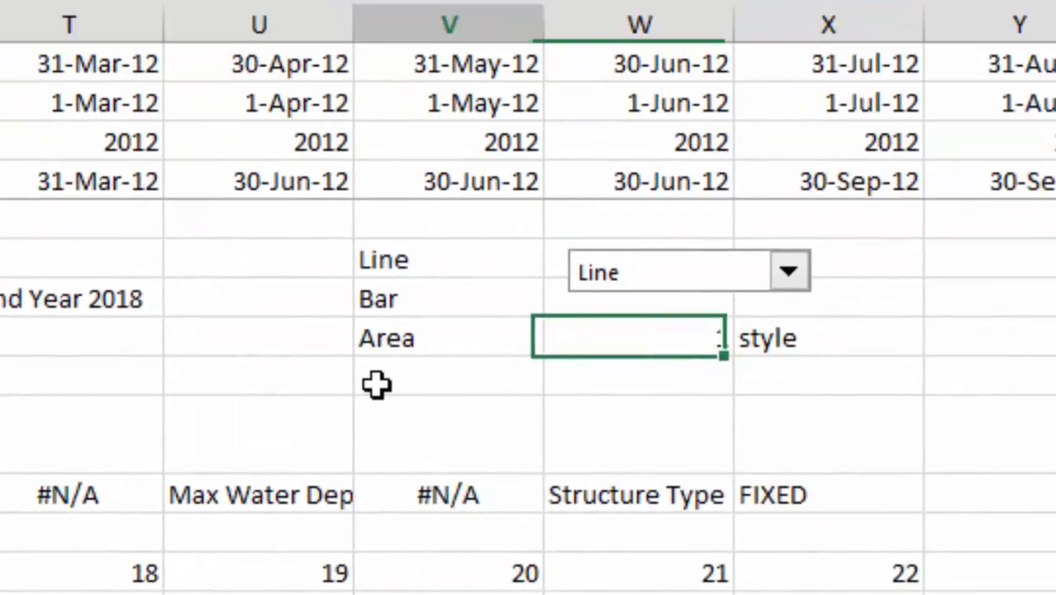
{"action": "key", "text": "Right"}
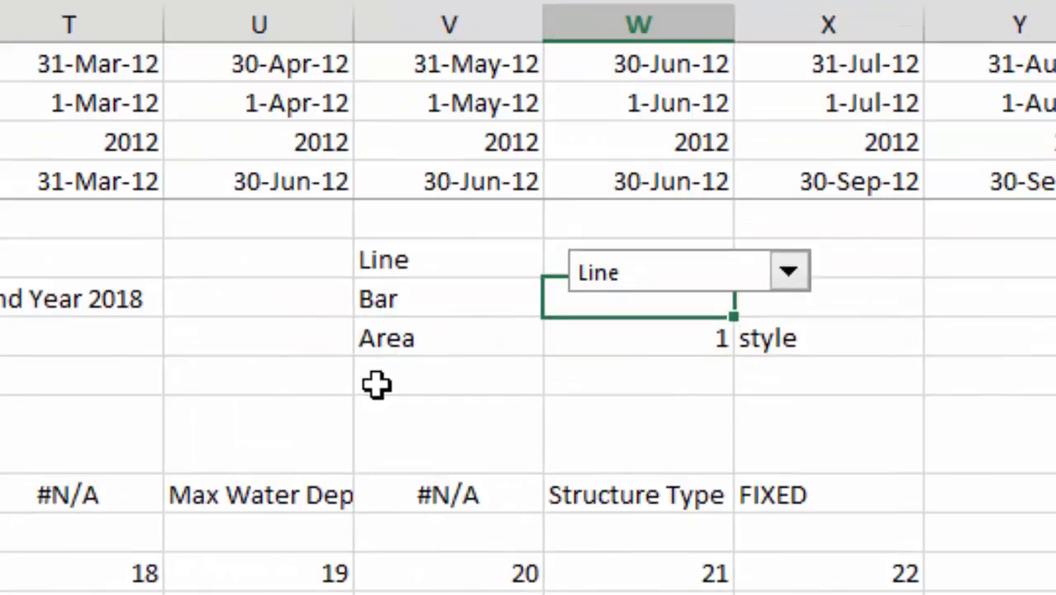
Link the copied style dropdown to the named cell style through its control format settings
{"action": "right_click", "coordinate": [696, 260]}
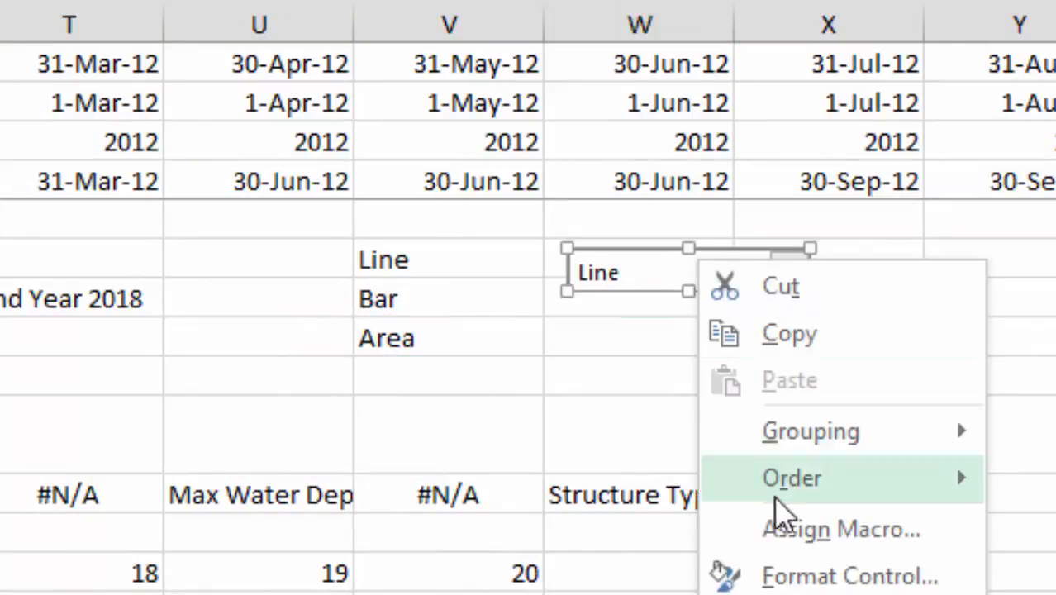
{"action": "left_click", "coordinate": [777, 576]}
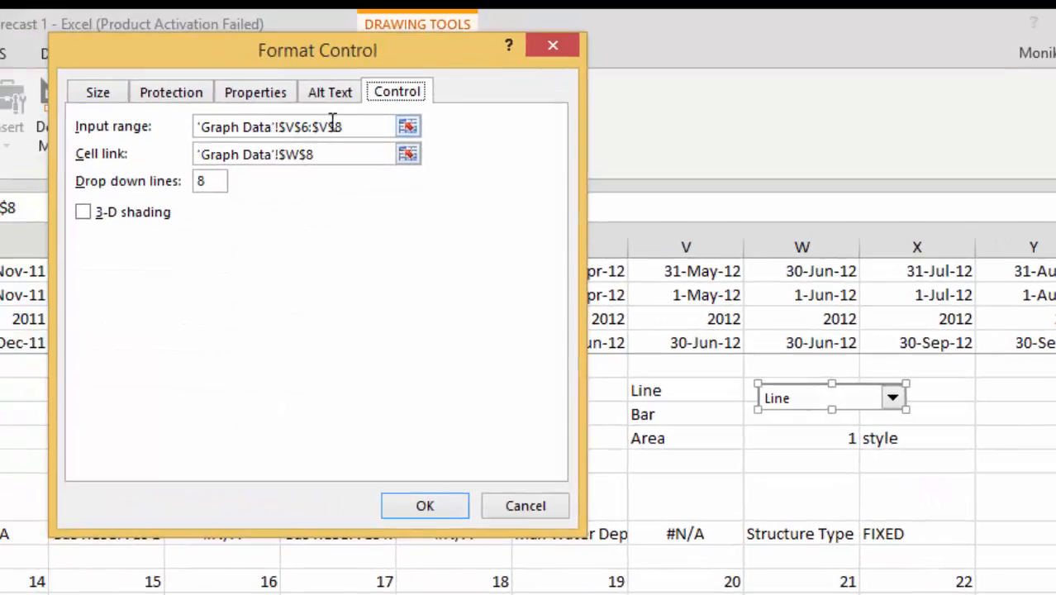
{"action": "left_click", "coordinate": [407, 125]}
{"action": "key", "text": "Return"}
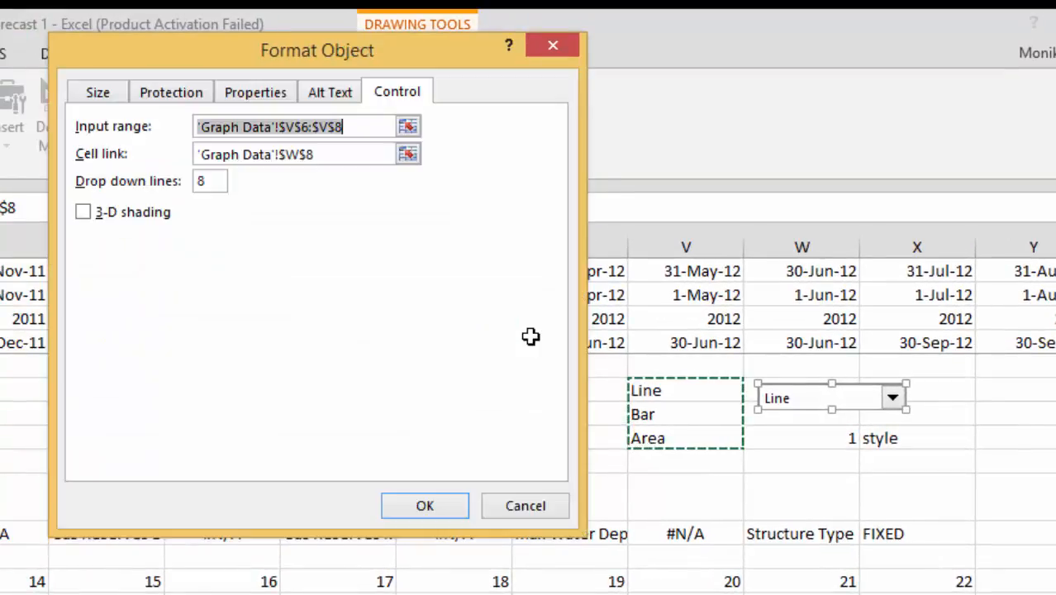
{"action": "left_click", "coordinate": [335, 154]}
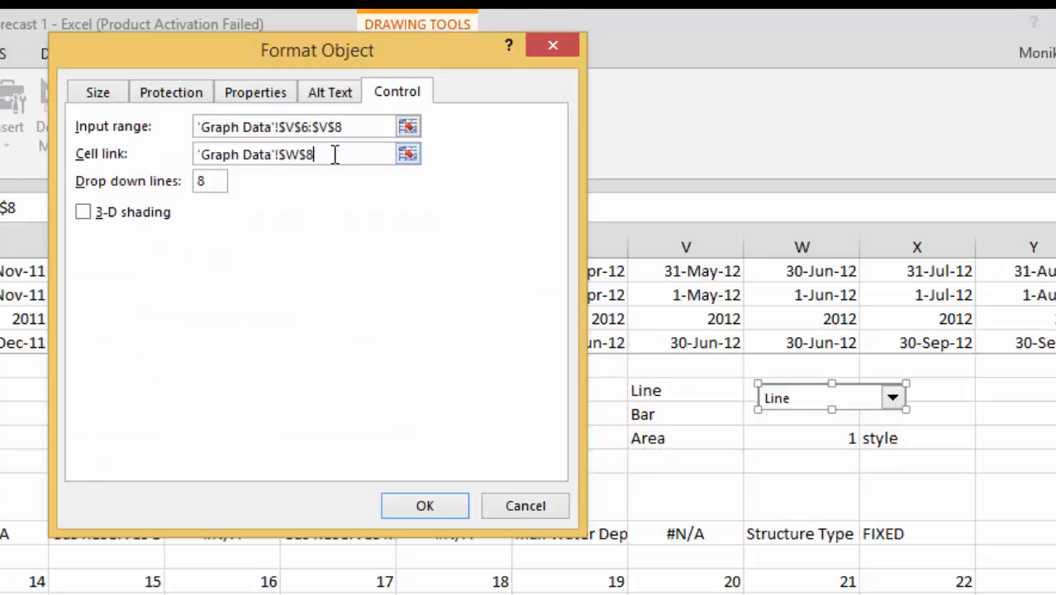
{"action": "key", "text": "BackSpace"}
{"action": "key", "text": "BackSpace"}
{"action": "key", "text": "BackSpace"}
{"action": "key", "text": "BackSpace"}
{"action": "key", "text": "BackSpace"}
{"action": "key", "text": "BackSpace"}
{"action": "key", "text": "BackSpace"}
{"action": "key", "text": "BackSpace"}
{"action": "key", "text": "BackSpace"}
{"action": "key", "text": "BackSpace"}
{"action": "key", "text": "BackSpace"}
{"action": "key", "text": "BackSpace"}
{"action": "key", "text": "BackSpace"}
{"action": "key", "text": "BackSpace"}
{"action": "key", "text": "BackSpace"}
{"action": "key", "text": "BackSpace"}
{"action": "key", "text": "BackSpace"}
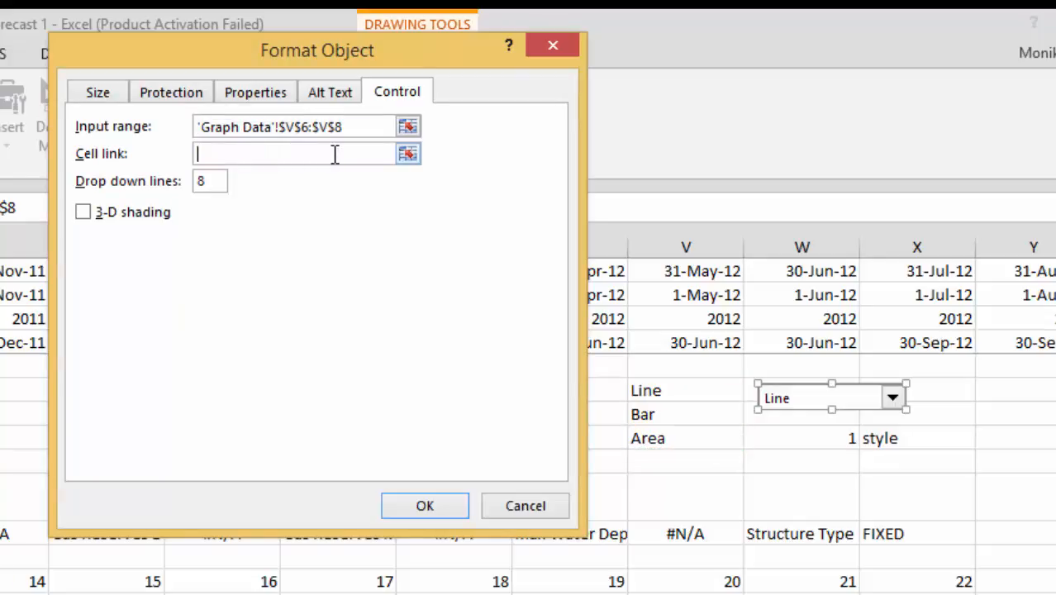
{"action": "type", "text": "style"}
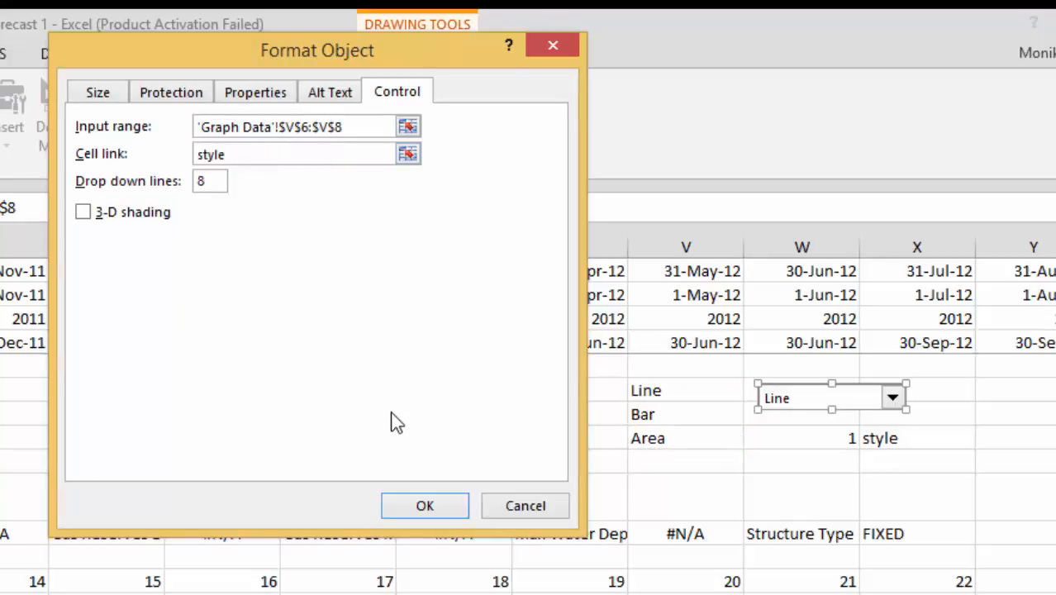
{"action": "left_click", "coordinate": [398, 508]}
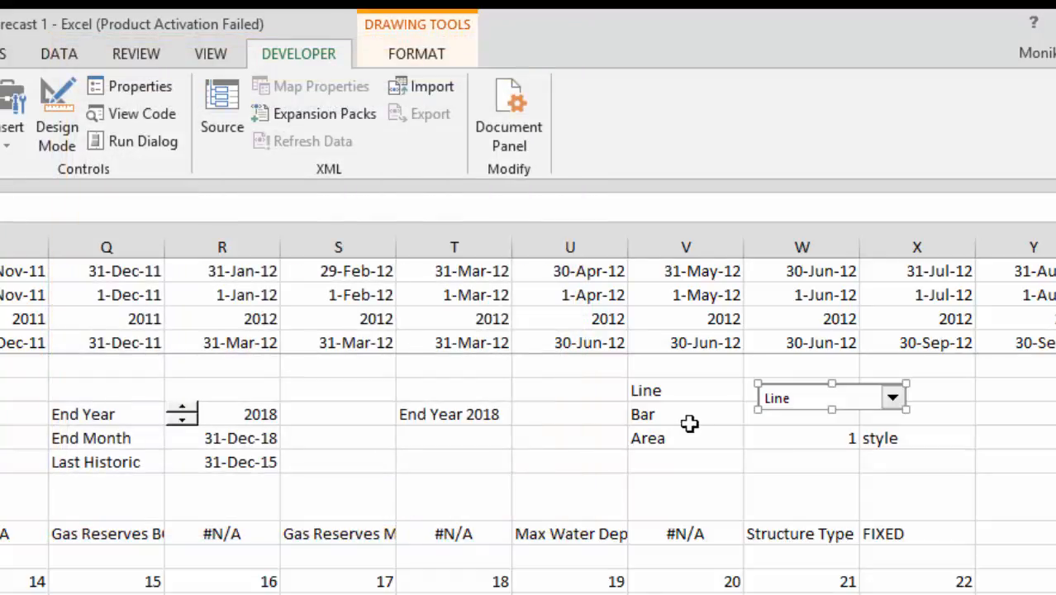
Choose Bar in the copied style dropdown to test its linked cell
{"action": "left_click", "coordinate": [695, 423]}
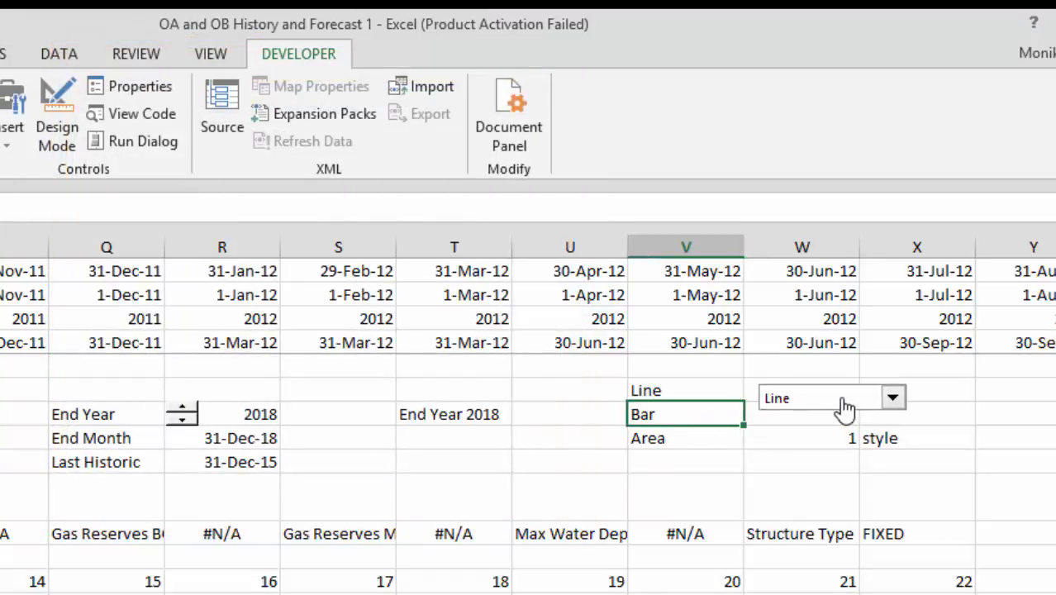
{"action": "left_click", "coordinate": [843, 406]}
{"action": "left_click", "coordinate": [841, 432]}
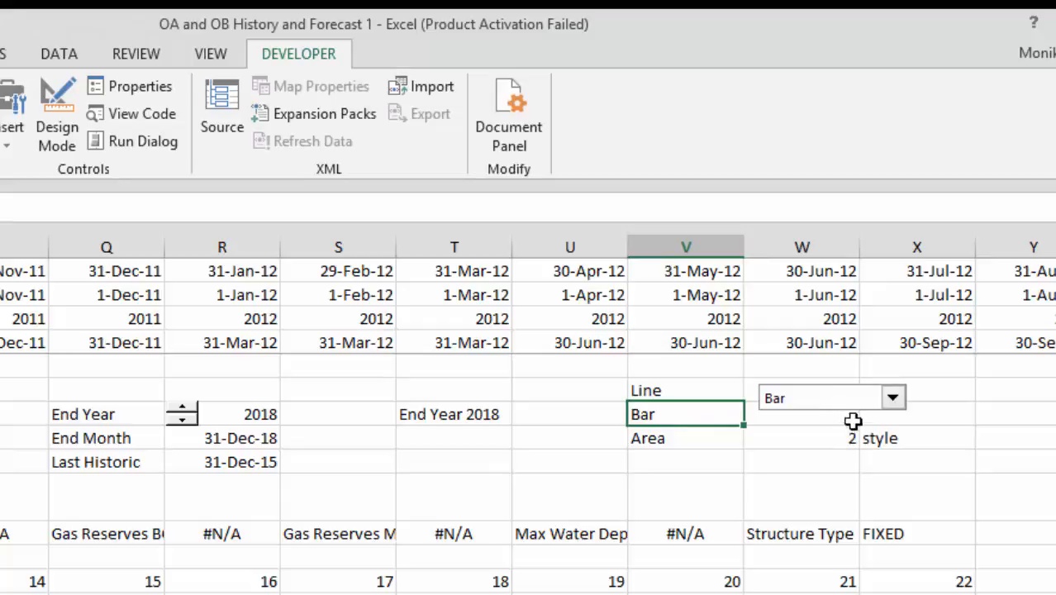
{"action": "left_click", "coordinate": [824, 438]}
{"action": "key", "text": "Right"}
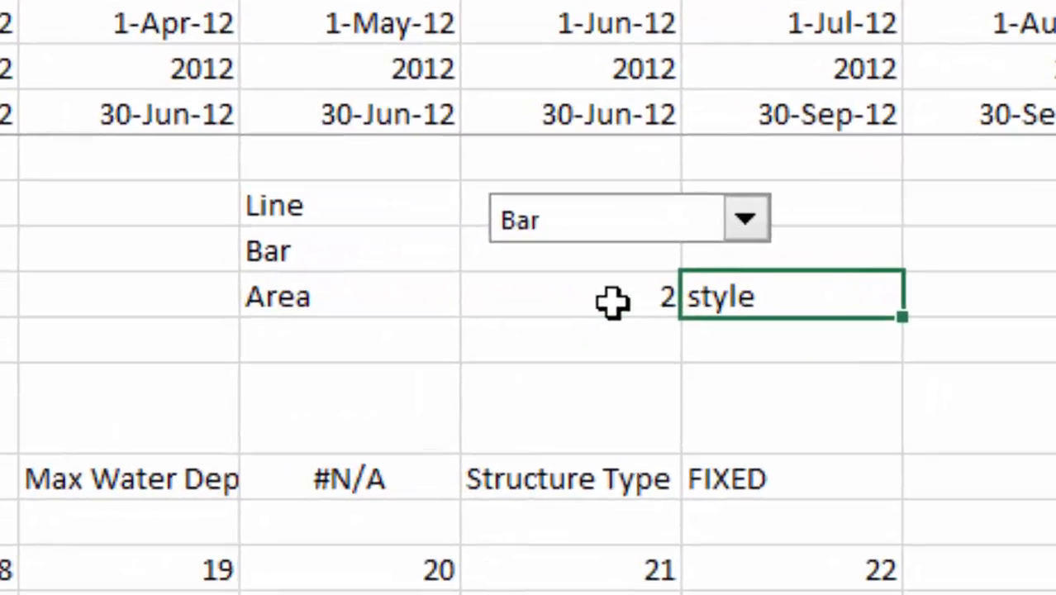
{"action": "left_click", "coordinate": [611, 303]}
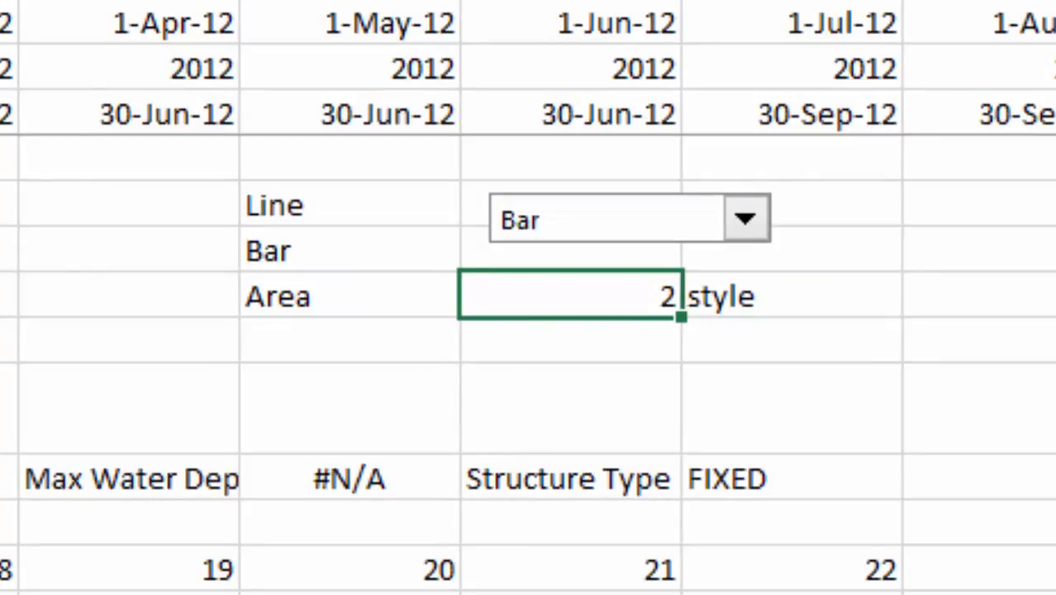
Open the DropDown9_Change macro in the editor and step through its Case lines for lines, bars and area
{"action": "key", "text": "alt+F8"}
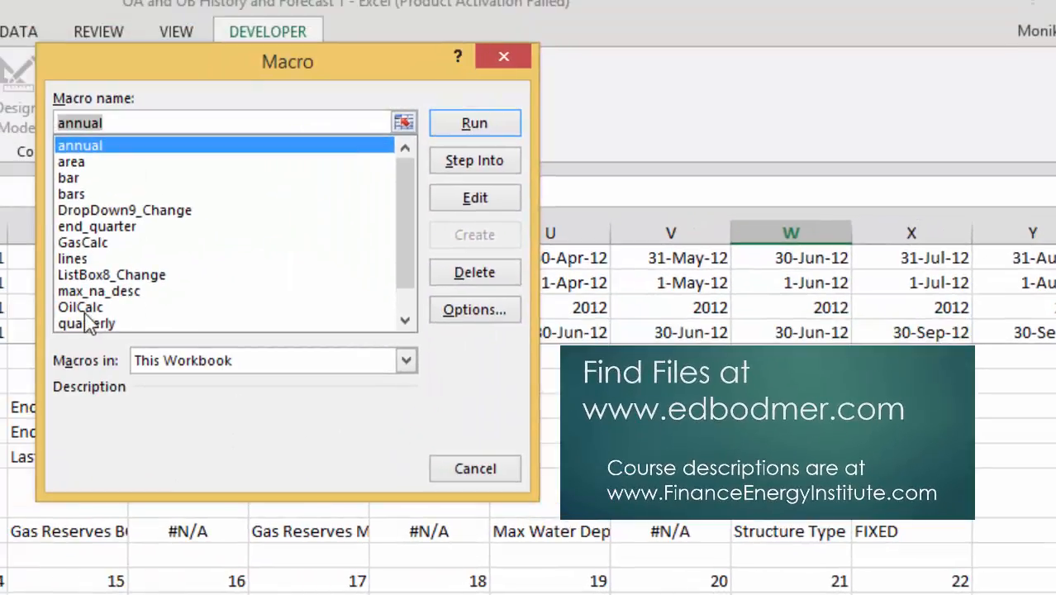
{"action": "left_click", "coordinate": [109, 212]}
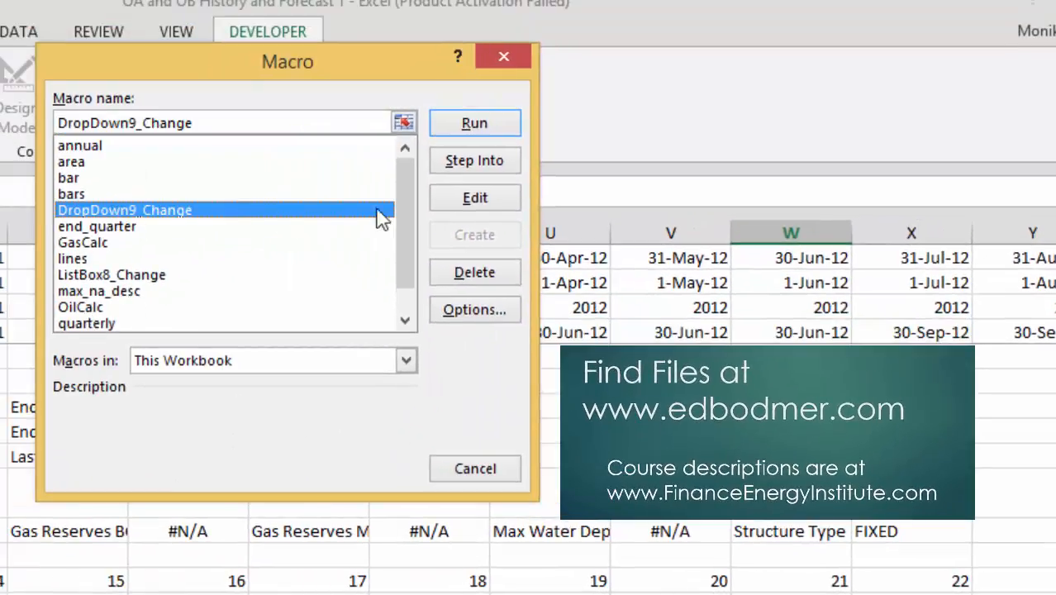
{"action": "left_click", "coordinate": [474, 196]}
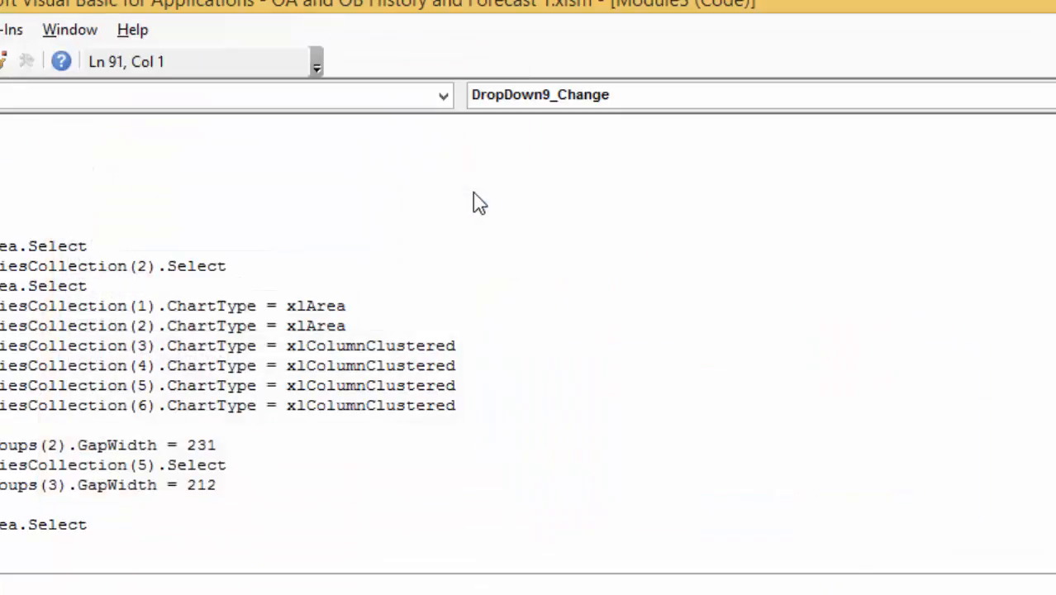
{"action": "key", "text": "Right"}
{"action": "key", "text": "Right"}
{"action": "key", "text": "Right"}
{"action": "key", "text": "Right"}
{"action": "key", "text": "Right"}
{"action": "key", "text": "Right"}
{"action": "key", "text": "Right"}
{"action": "key", "text": "Right"}
{"action": "key", "text": "Right"}
{"action": "key", "text": "Right"}
{"action": "key", "text": "Right"}
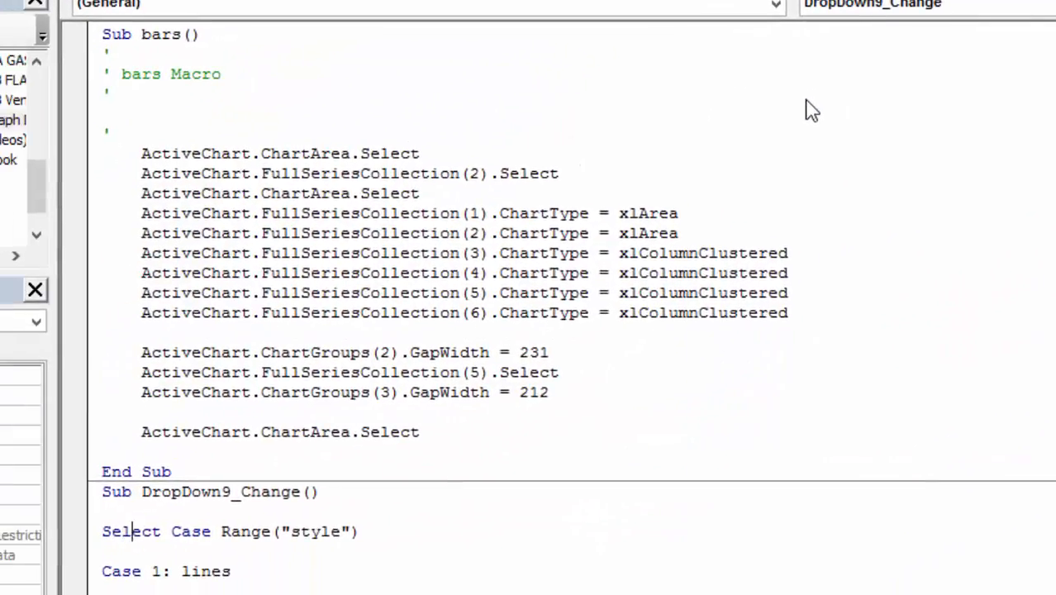
{"action": "key", "text": "Right"}
{"action": "key", "text": "Right"}
{"action": "key", "text": "Left"}
{"action": "key", "text": "Down"}
{"action": "key", "text": "Down"}
{"action": "key", "text": "Down"}
{"action": "key", "text": "Down"}
{"action": "key", "text": "Down"}
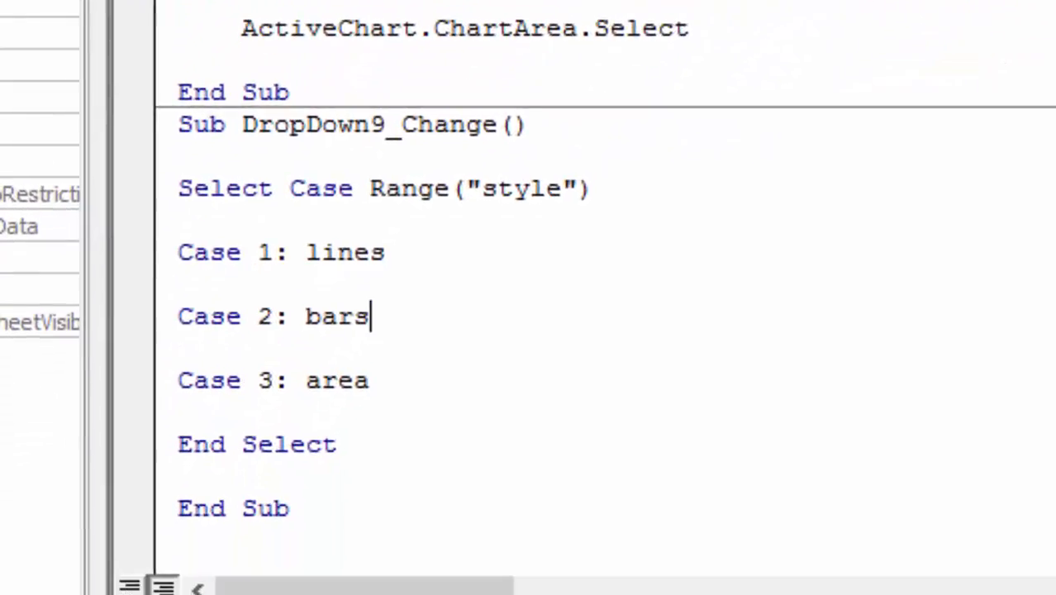
{"action": "key", "text": "Down"}
{"action": "key", "text": "Down"}
{"action": "key", "text": "Down"}
{"action": "key", "text": "Down"}
{"action": "key", "text": "Down"}
{"action": "key", "text": "Down"}
{"action": "key", "text": "Down"}
{"action": "key", "text": "Up"}
{"action": "key", "text": "Up"}
{"action": "key", "text": "Up"}
{"action": "key", "text": "Up"}
{"action": "key", "text": "Up"}
{"action": "key", "text": "Up"}
{"action": "key", "text": "Up"}
{"action": "key", "text": "Up"}
{"action": "key", "text": "Up"}
{"action": "key", "text": "Up"}
{"action": "key", "text": "Up"}
{"action": "key", "text": "Up"}
{"action": "key", "text": "Down"}
{"action": "key", "text": "Down"}
{"action": "key", "text": "Down"}
{"action": "key", "text": "Down"}
{"action": "key", "text": "Down"}
{"action": "key", "text": "Down"}
{"action": "key", "text": "Down"}
{"action": "key", "text": "Down"}
{"action": "key", "text": "Down"}
{"action": "key", "text": "Down"}
{"action": "key", "text": "Down"}
{"action": "key", "text": "Down"}
{"action": "key", "text": "Down"}
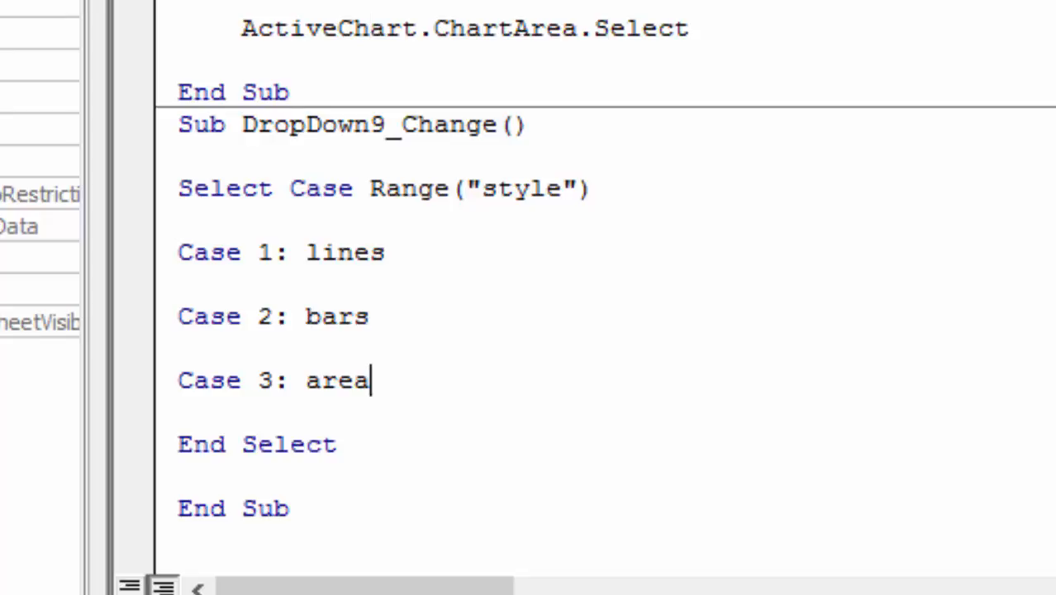